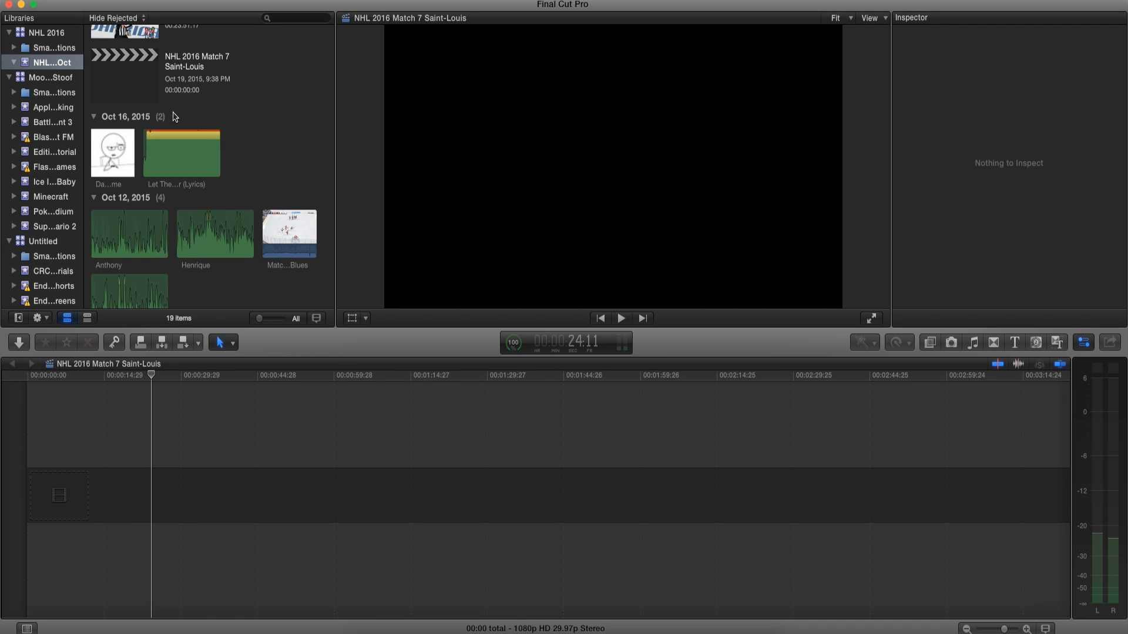
Step: Look through the projects and imported media clips of the October event in the NHL 2016 library
{"action": "scroll", "coordinate": [176, 118], "scroll_direction": "up", "scroll_amount": 5}
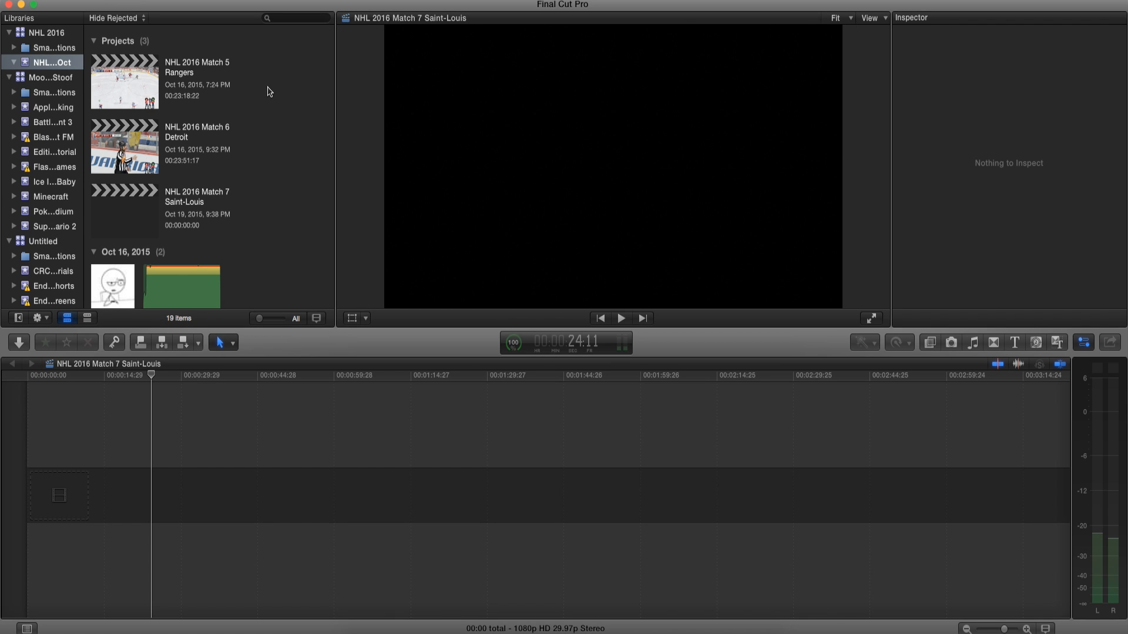
{"action": "scroll", "coordinate": [251, 173], "scroll_direction": "down", "scroll_amount": 2}
{"action": "scroll", "coordinate": [255, 163], "scroll_direction": "up", "scroll_amount": 2}
{"action": "scroll", "coordinate": [276, 161], "scroll_direction": "down", "scroll_amount": 3}
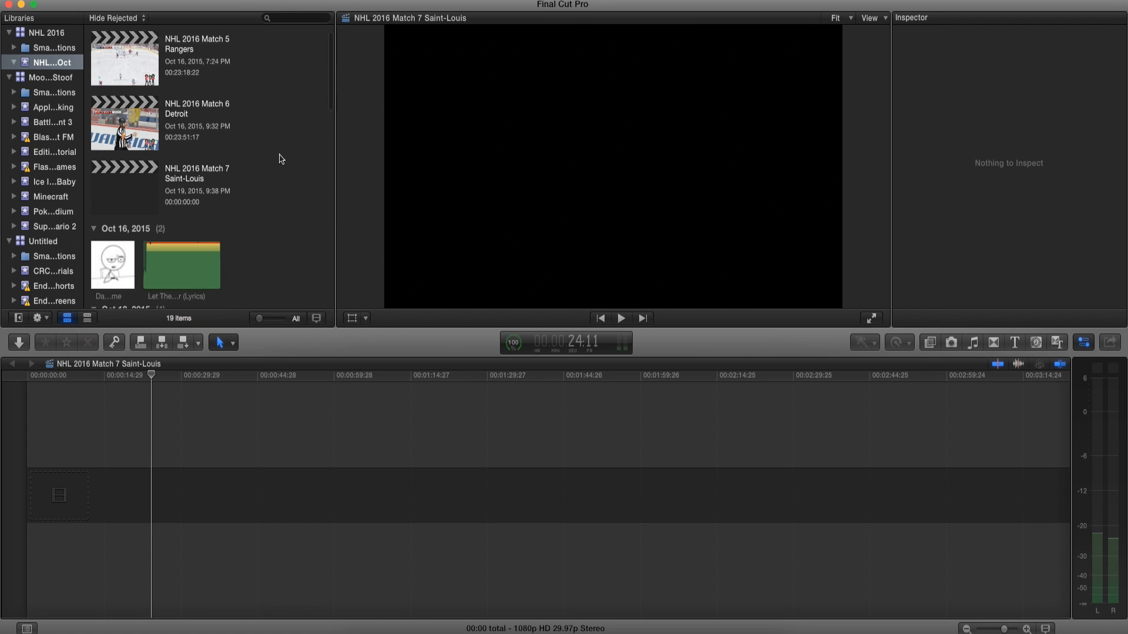
{"action": "left_click", "coordinate": [205, 208]}
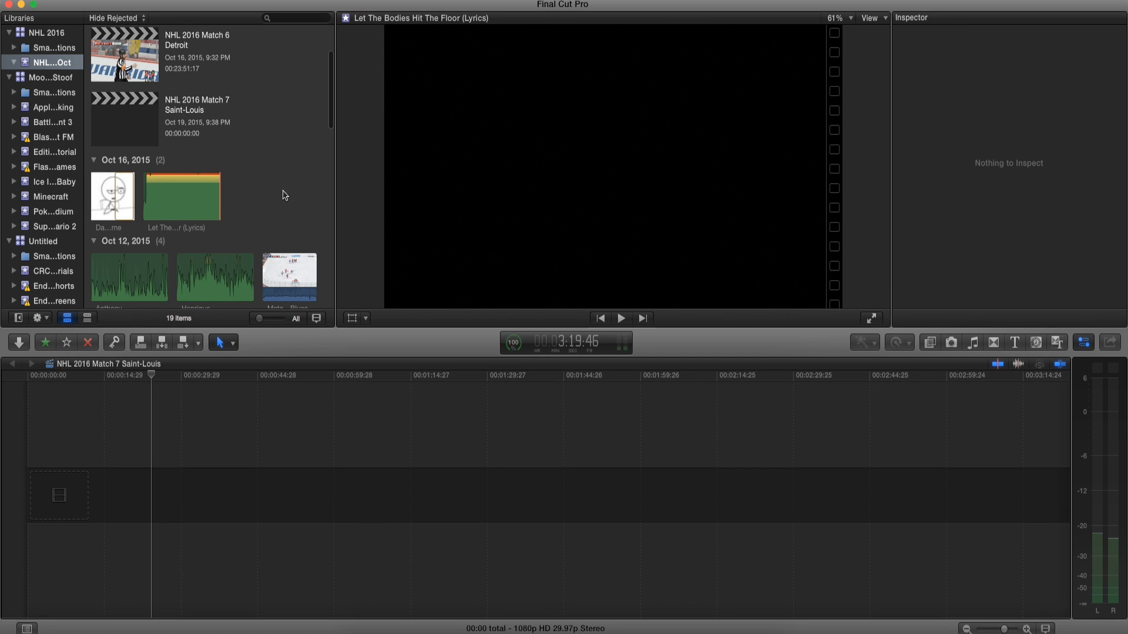
{"action": "scroll", "coordinate": [311, 194], "scroll_direction": "down", "scroll_amount": 6}
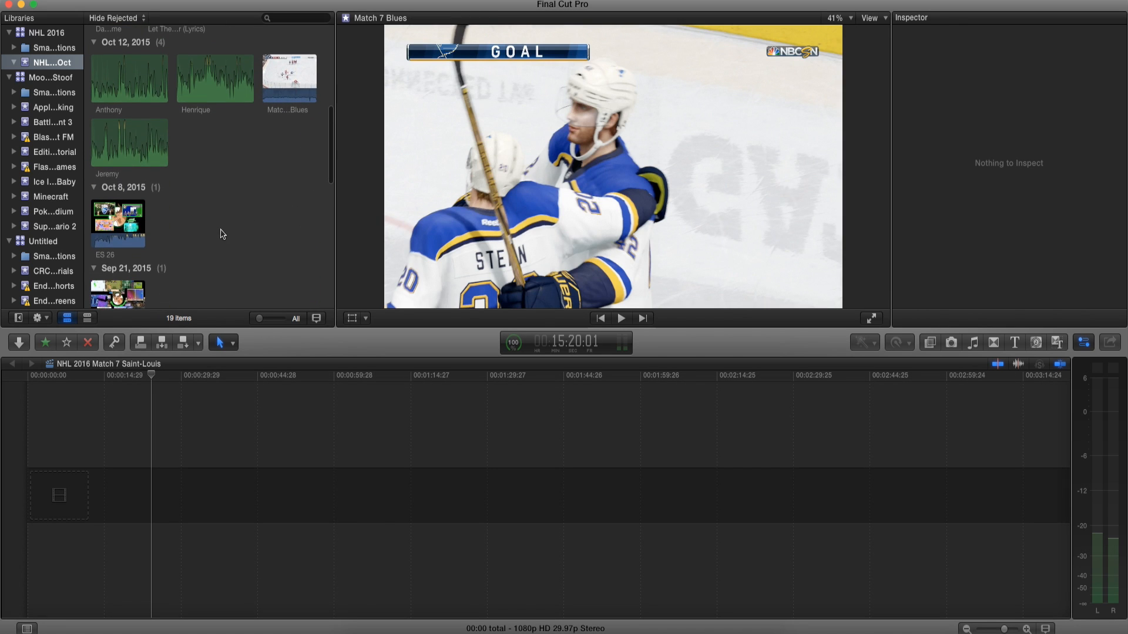
{"action": "scroll", "coordinate": [246, 233], "scroll_direction": "down", "scroll_amount": 10}
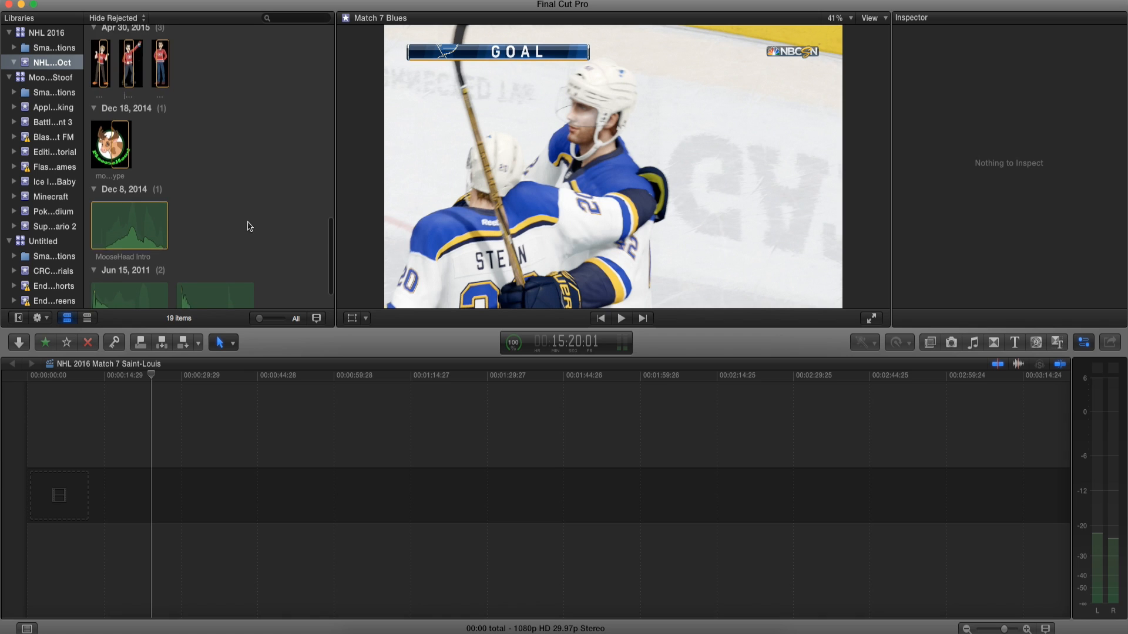
{"action": "scroll", "coordinate": [235, 218], "scroll_direction": "up", "scroll_amount": 10}
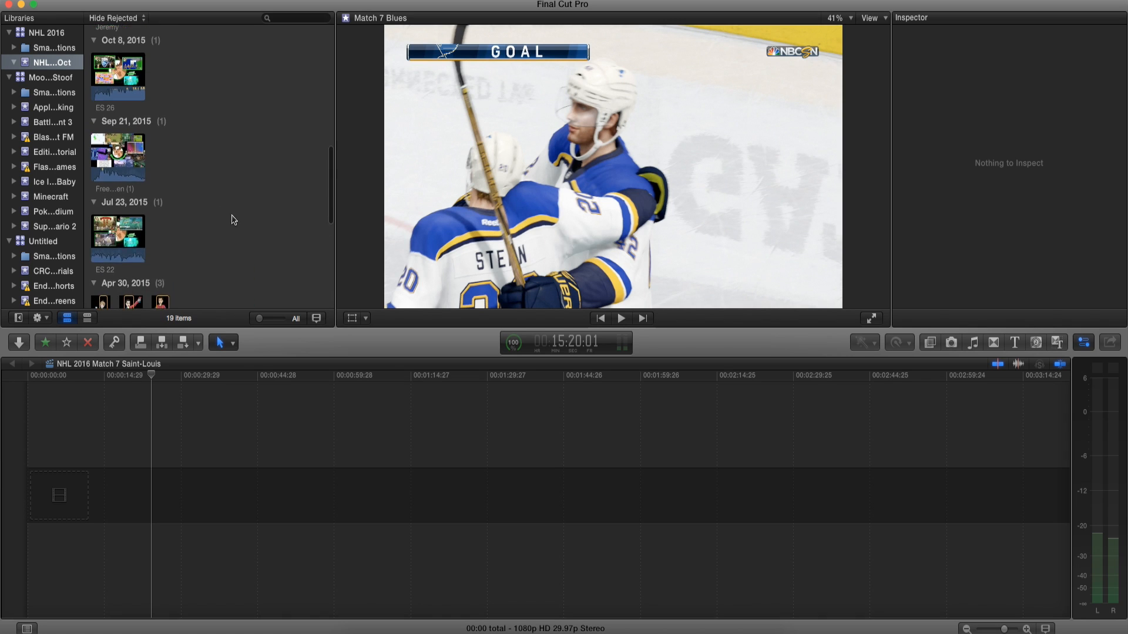
{"action": "scroll", "coordinate": [290, 179], "scroll_direction": "up", "scroll_amount": 5}
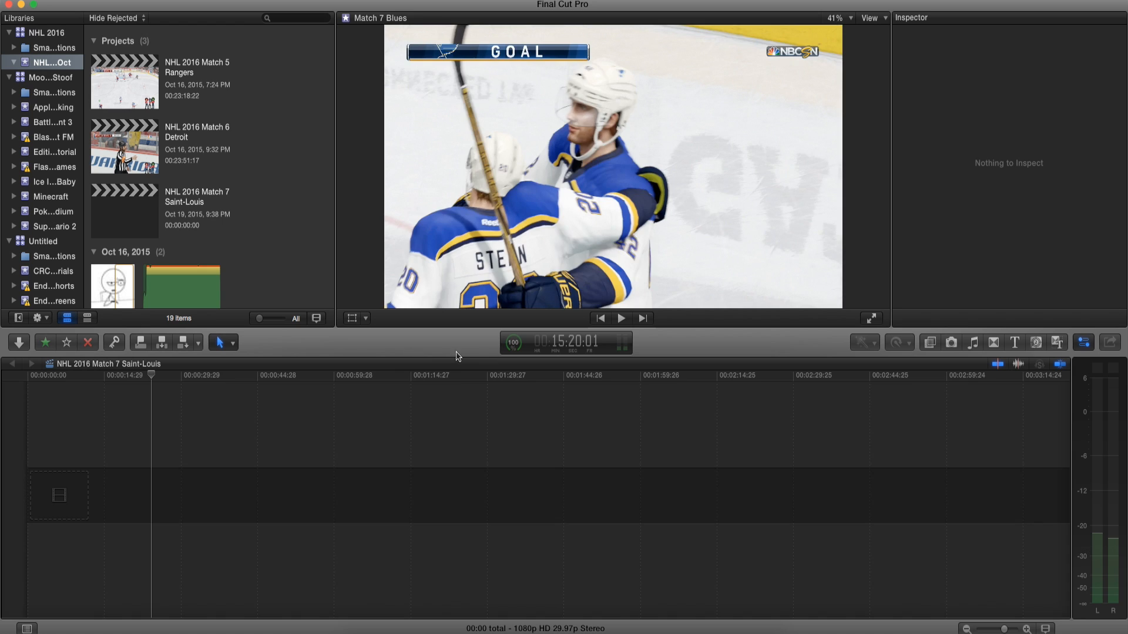
{"action": "left_click", "coordinate": [304, 169]}
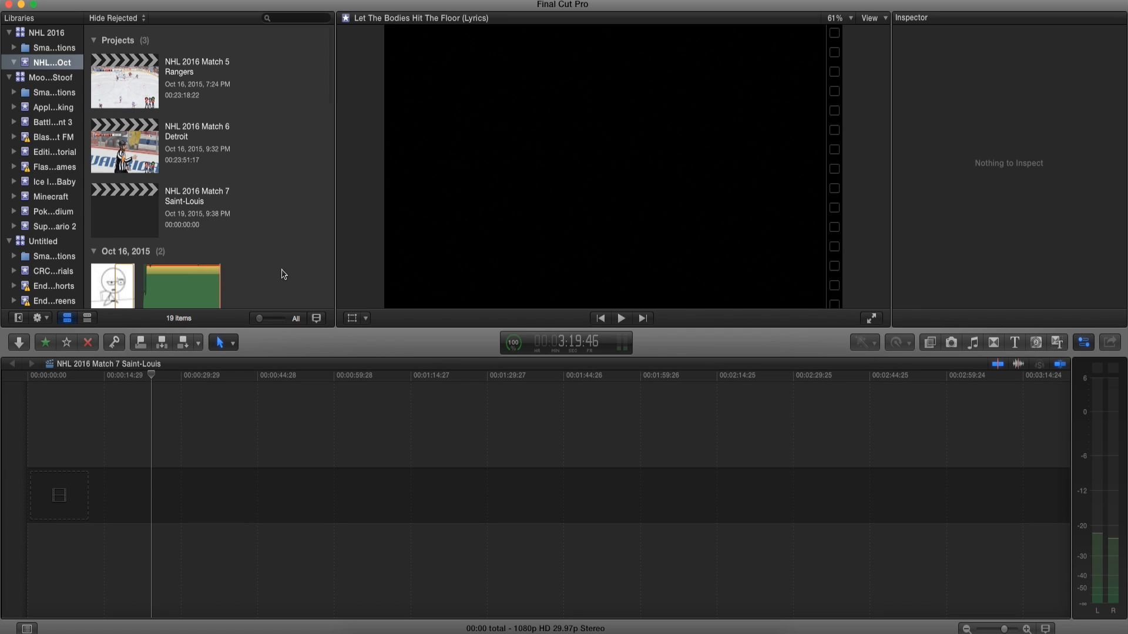
{"action": "scroll", "coordinate": [282, 270], "scroll_direction": "down", "scroll_amount": 5}
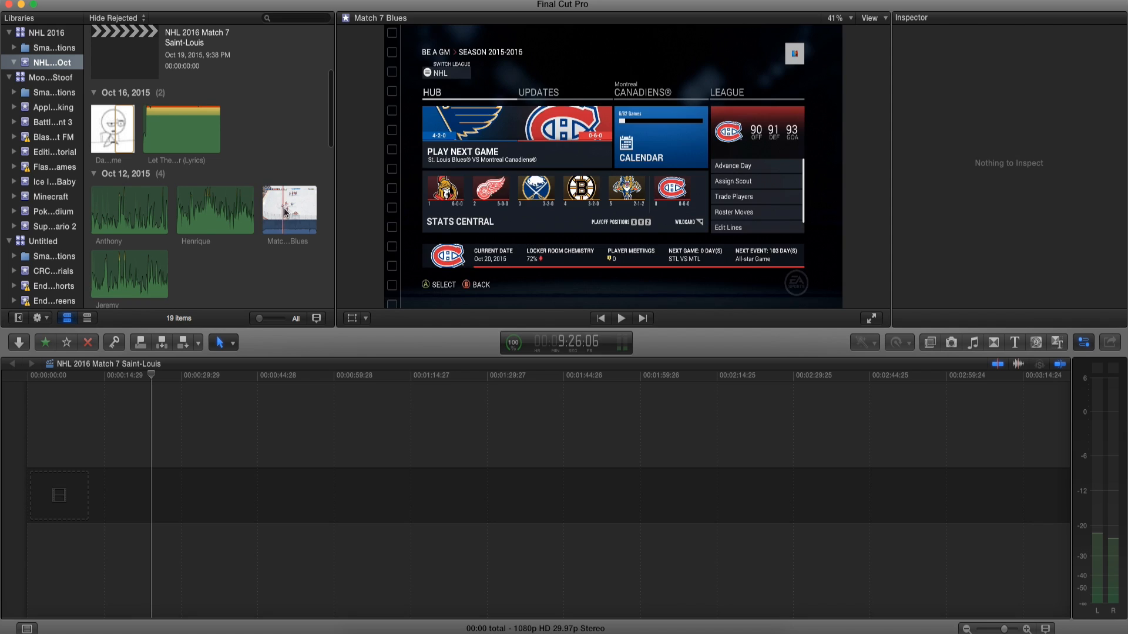
{"action": "scroll", "coordinate": [294, 224], "scroll_direction": "down", "scroll_amount": 1}
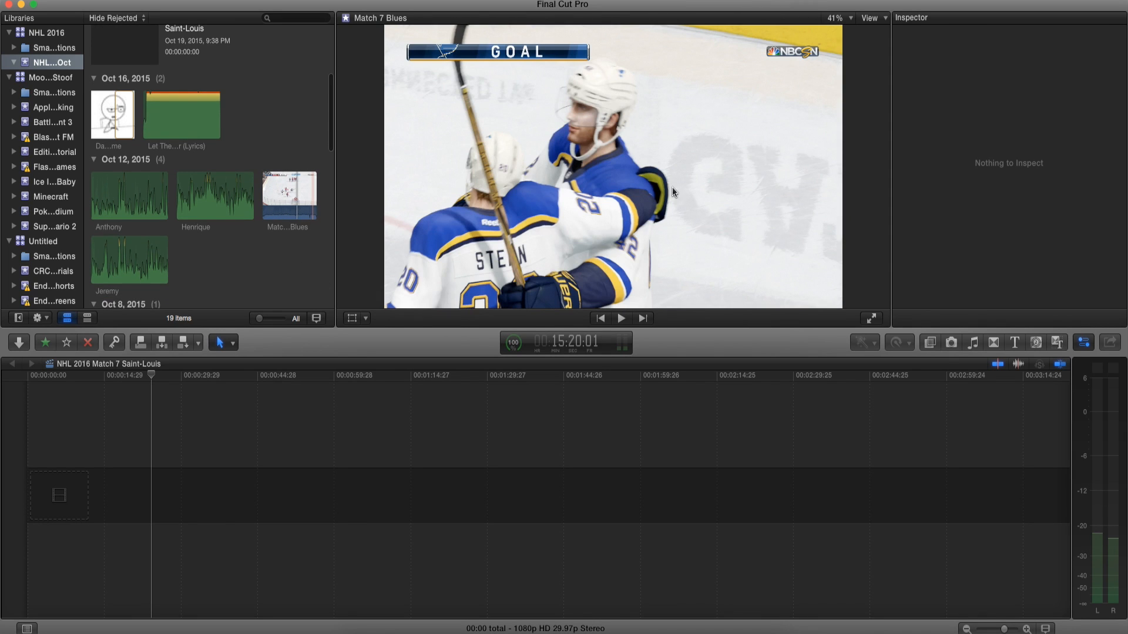
Step: Show the Event Viewer beside the main viewer and hide it again
{"action": "left_click", "coordinate": [310, 1]}
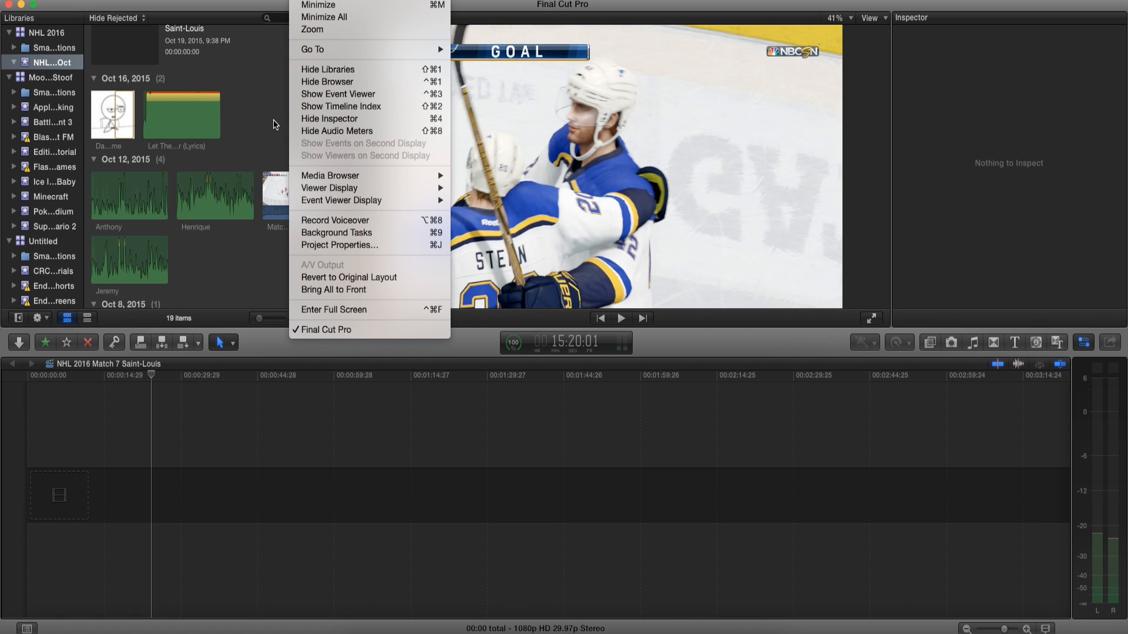
{"action": "left_click", "coordinate": [352, 93]}
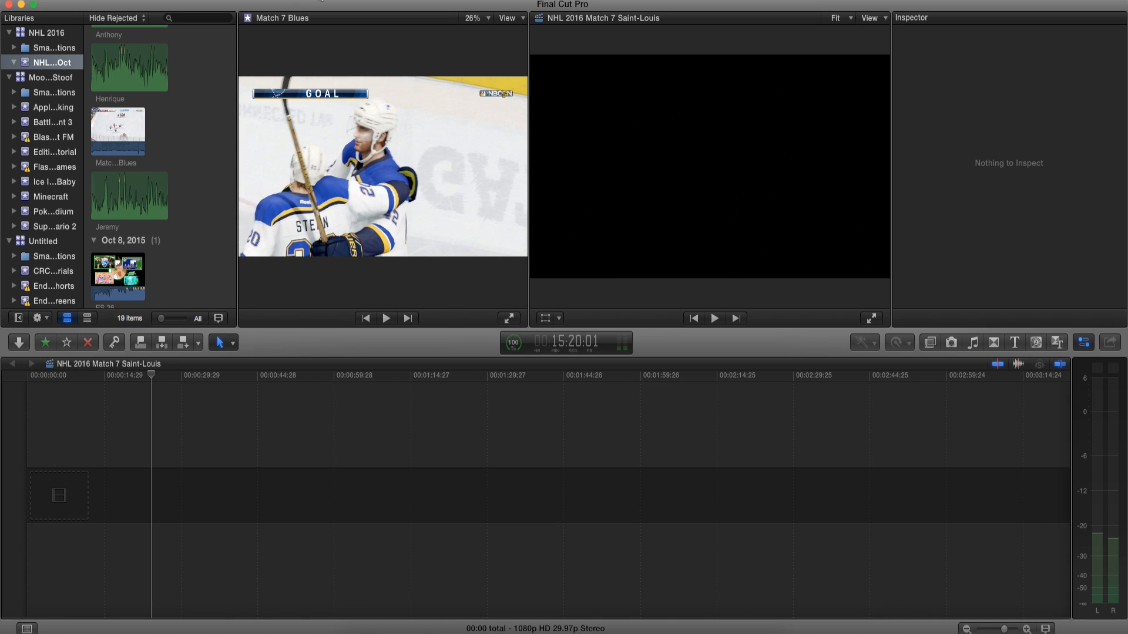
{"action": "left_click", "coordinate": [322, 1]}
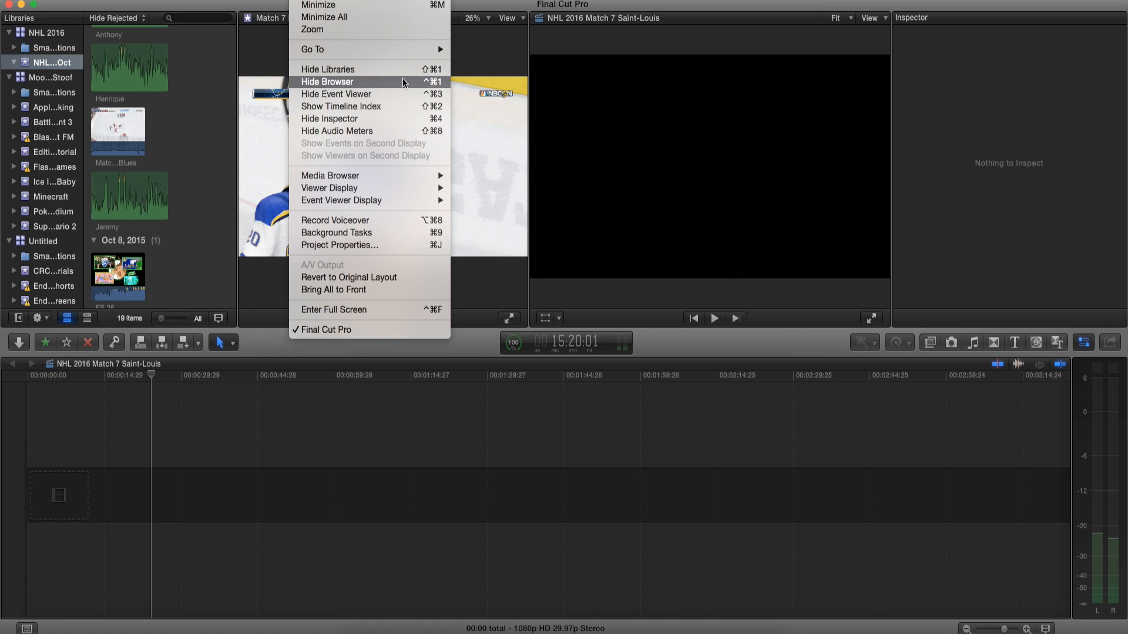
{"action": "left_click", "coordinate": [360, 97]}
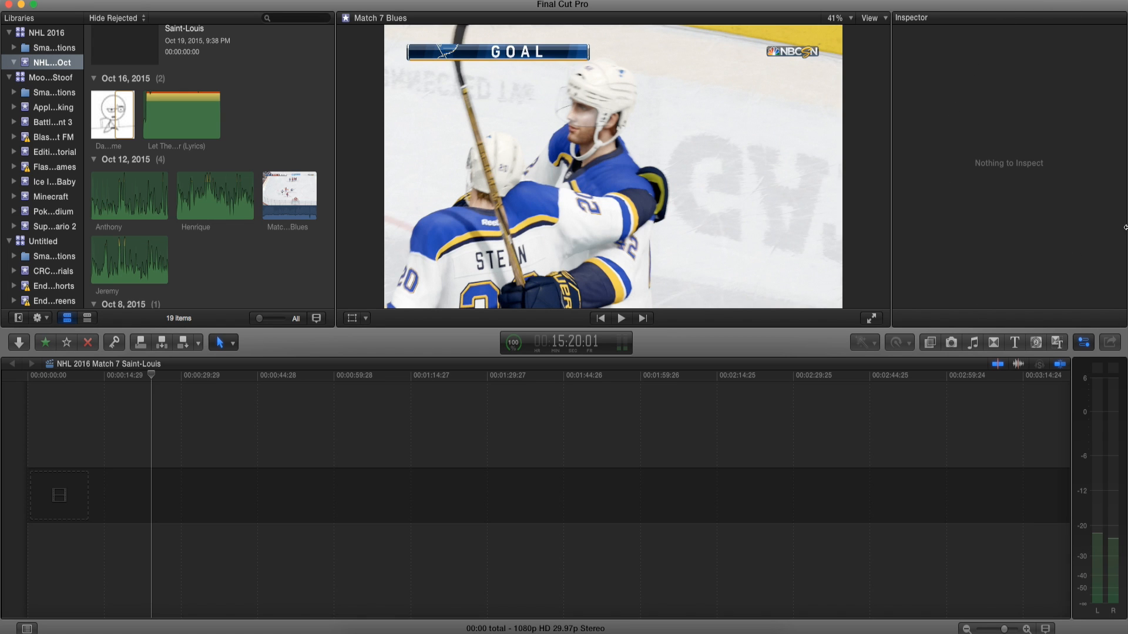
Step: Examine the video, audio, info and share properties of the Match 7 Blues clip in the Inspector
{"action": "left_click", "coordinate": [293, 209]}
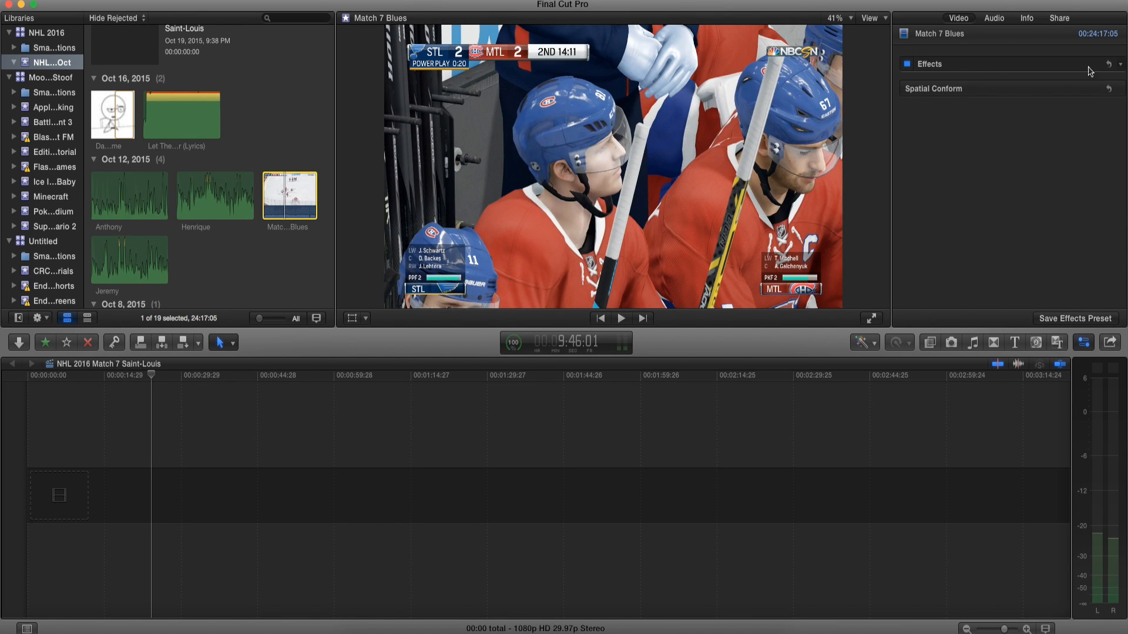
{"action": "left_click", "coordinate": [994, 19]}
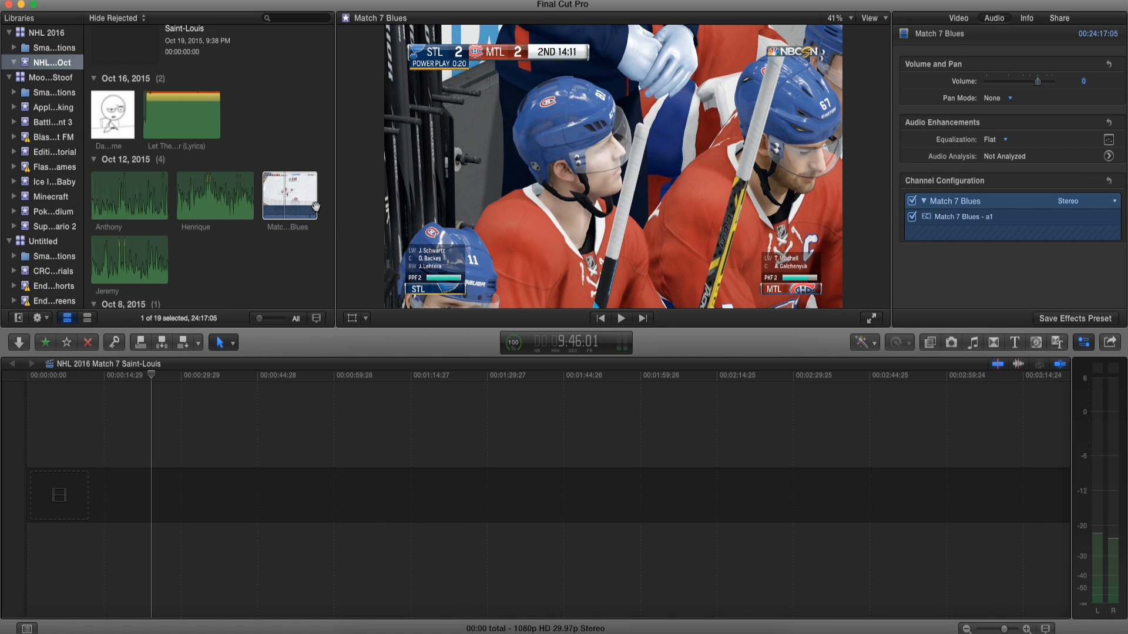
{"action": "left_click", "coordinate": [1034, 20]}
{"action": "left_click", "coordinate": [1060, 19]}
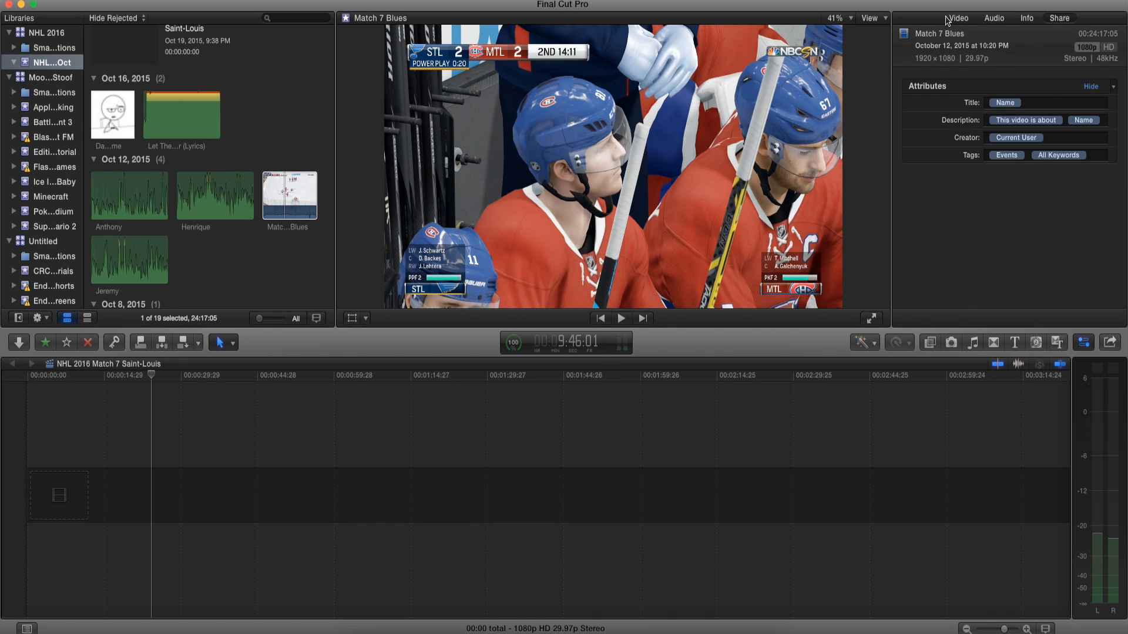
{"action": "left_click", "coordinate": [955, 19]}
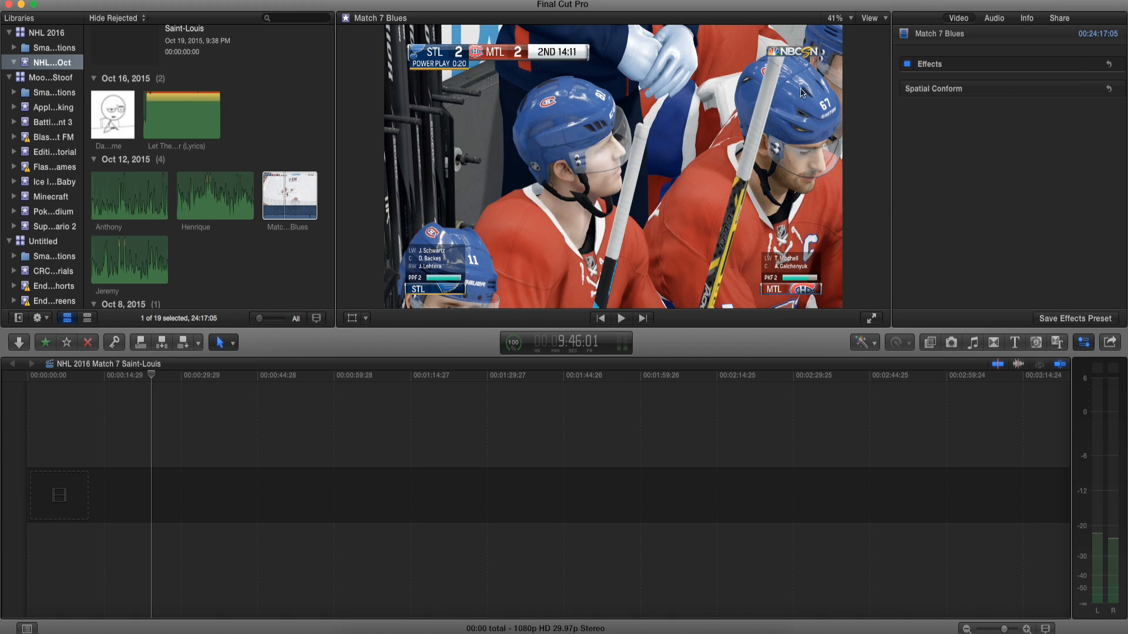
{"action": "left_click", "coordinate": [643, 197]}
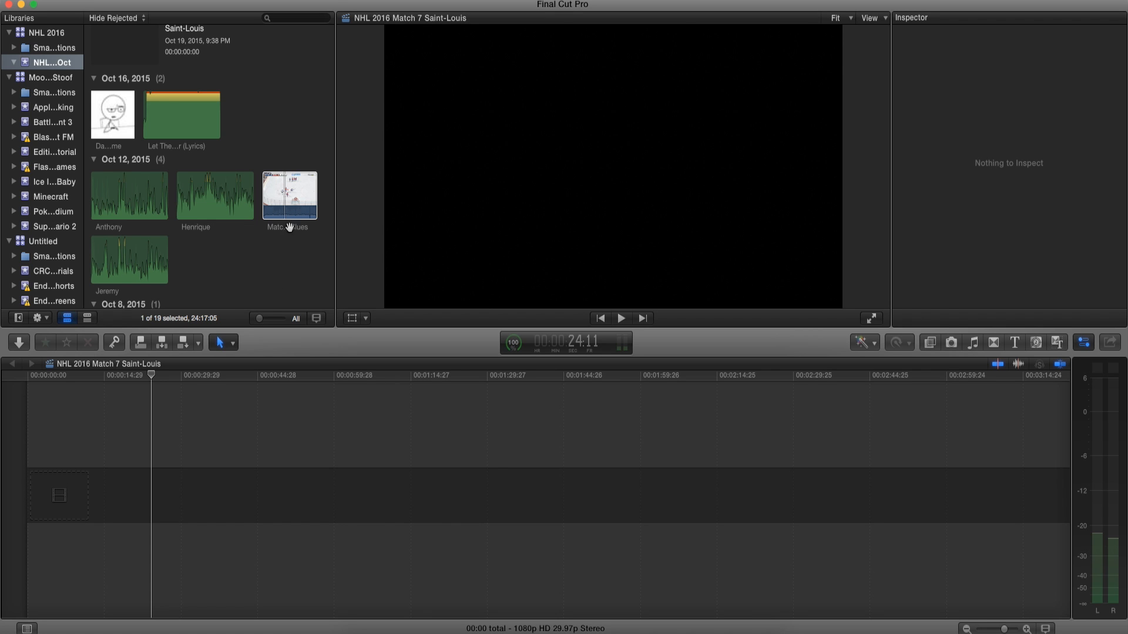
Step: Open the NHL 2016 Match 6 Detroit project and examine its layered clips across the whole timeline
{"action": "scroll", "coordinate": [301, 203], "scroll_direction": "up", "scroll_amount": 6}
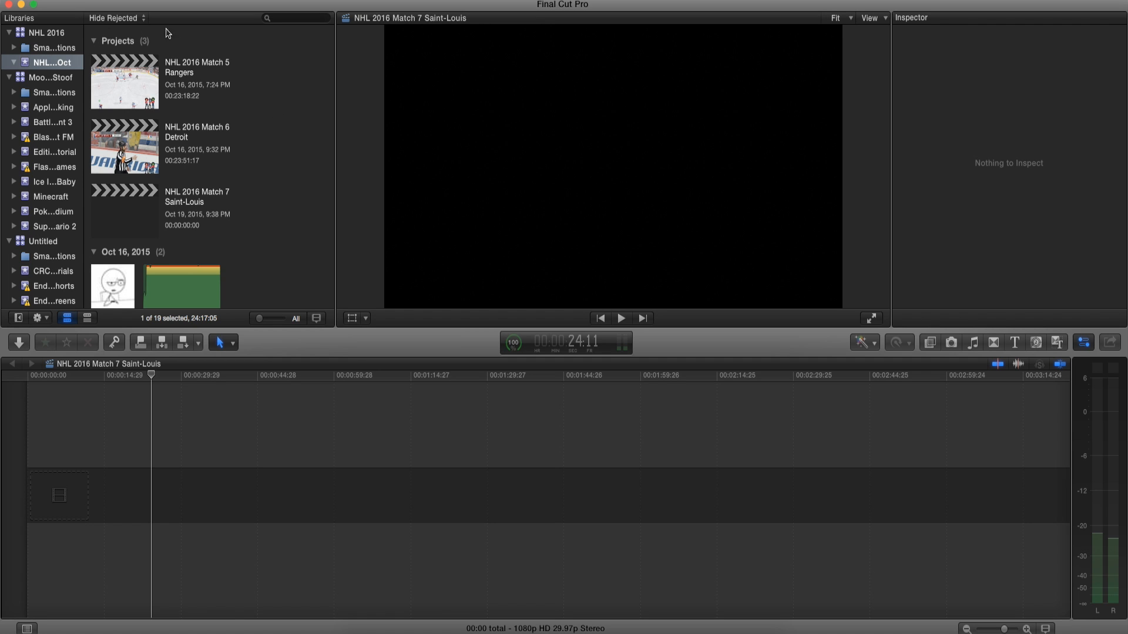
{"action": "scroll", "coordinate": [247, 196], "scroll_direction": "down", "scroll_amount": 4}
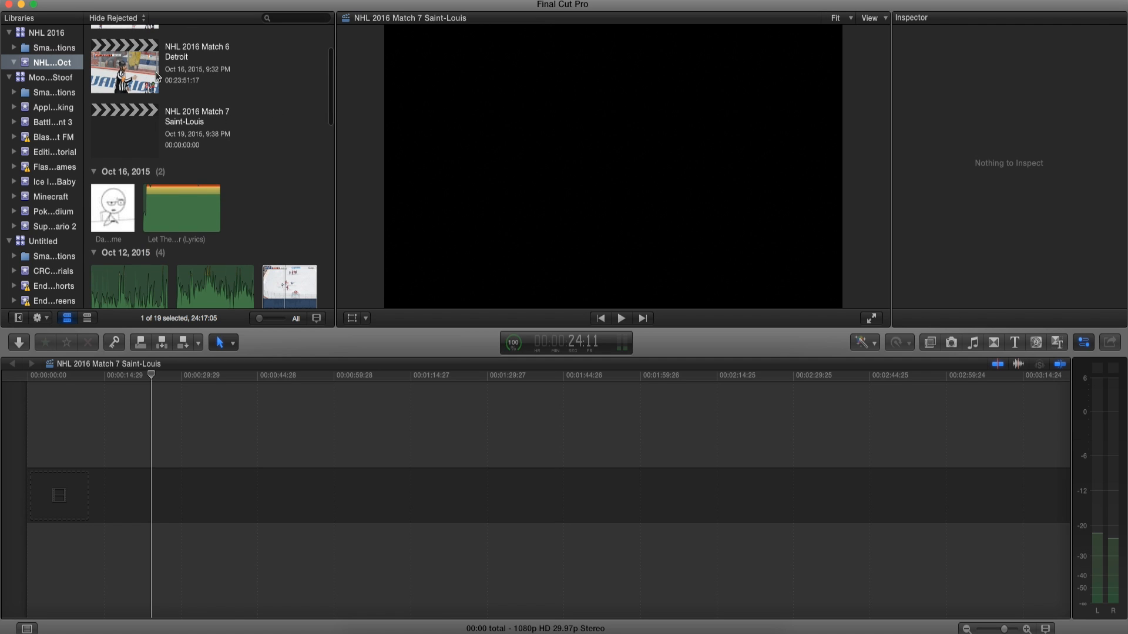
{"action": "scroll", "coordinate": [158, 77], "scroll_direction": "up", "scroll_amount": 4}
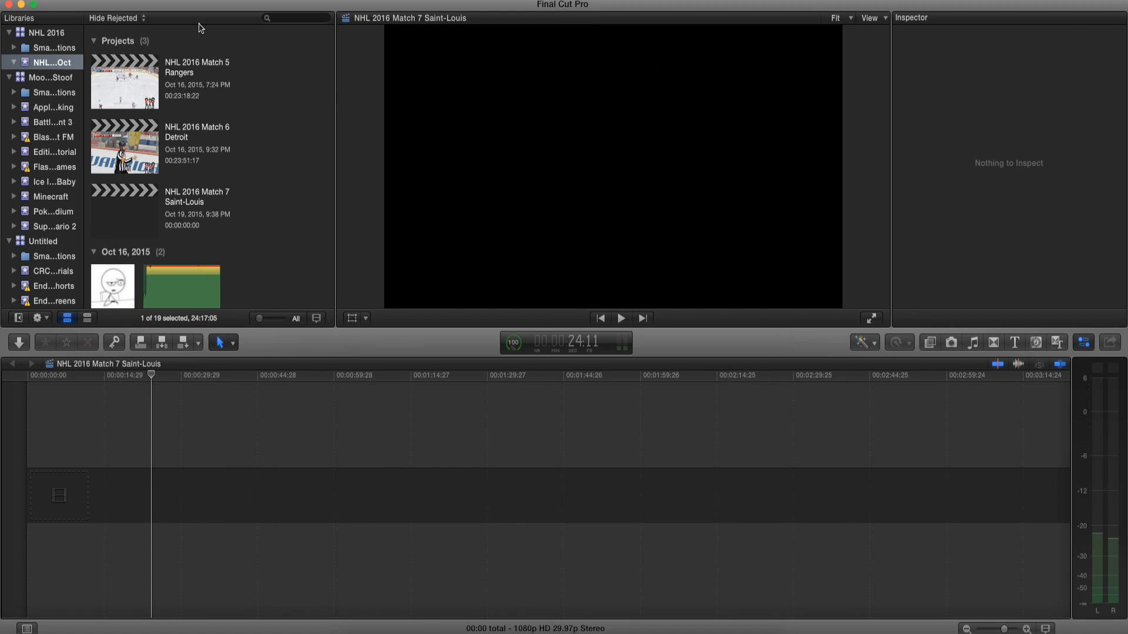
{"action": "left_click", "coordinate": [183, 157]}
{"action": "scroll", "coordinate": [183, 143], "scroll_direction": "down", "scroll_amount": 1}
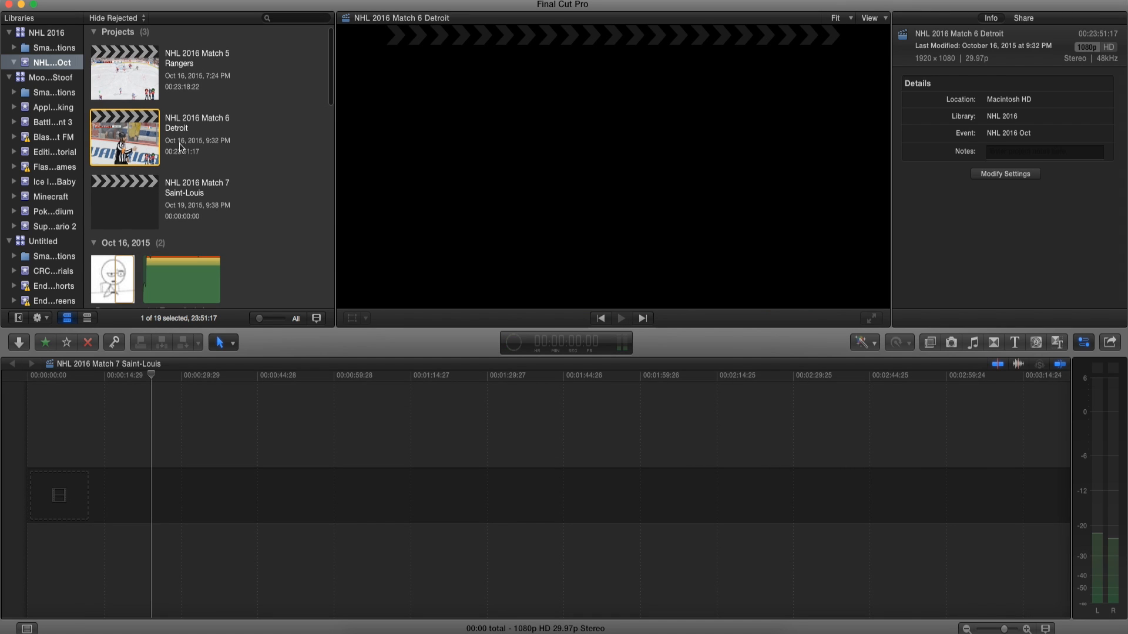
{"action": "double_click", "coordinate": [180, 147]}
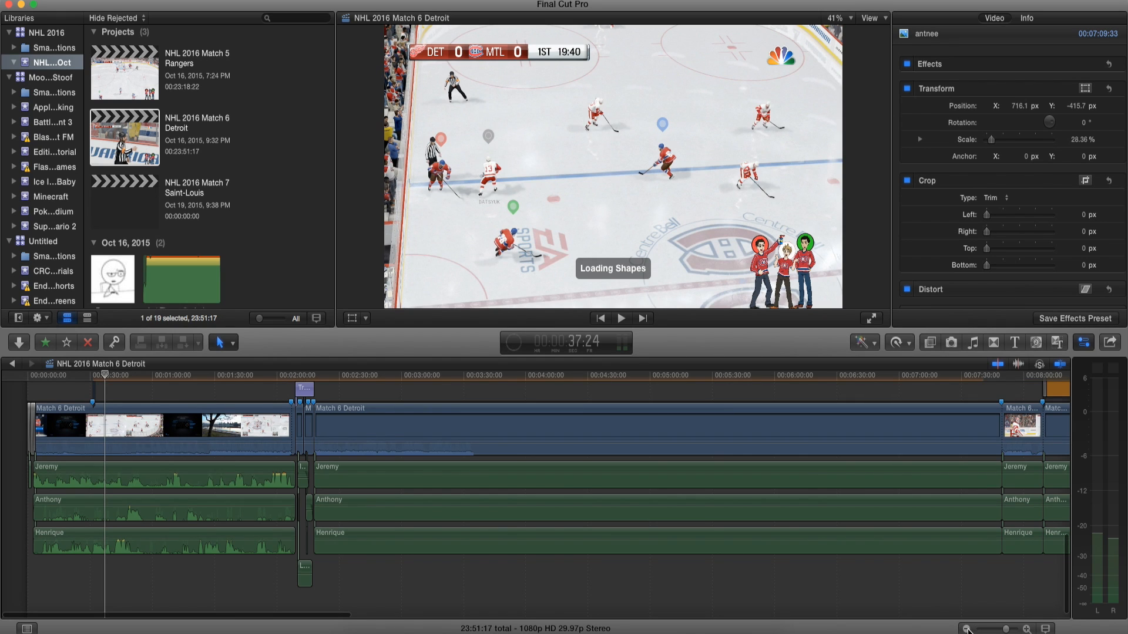
{"action": "left_click", "coordinate": [966, 629]}
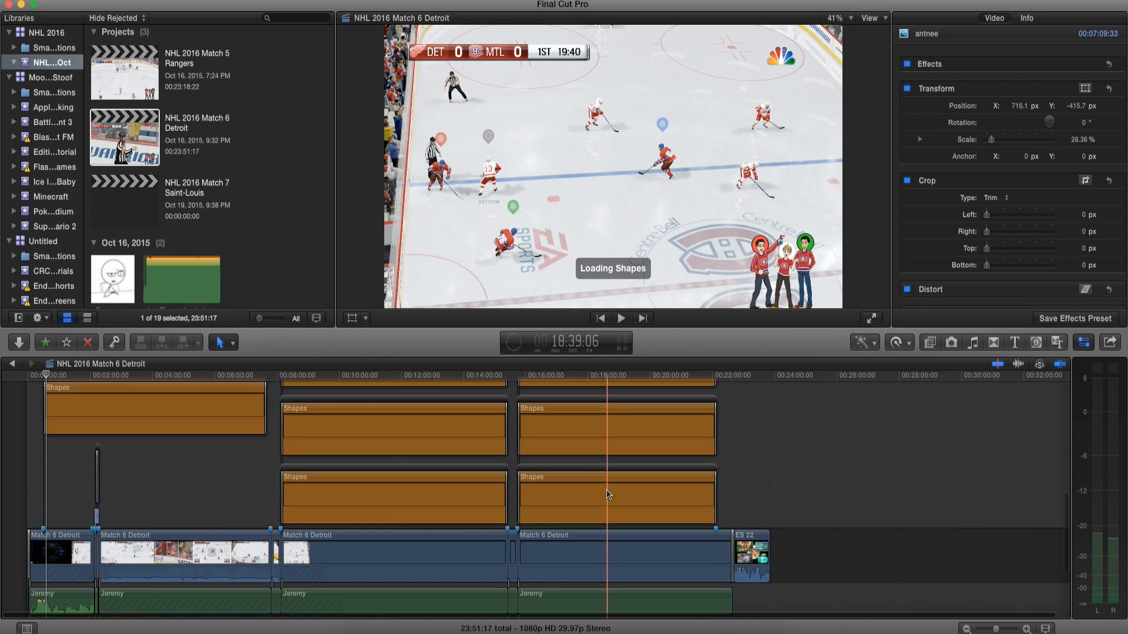
{"action": "scroll", "coordinate": [543, 473], "scroll_direction": "up", "scroll_amount": 10}
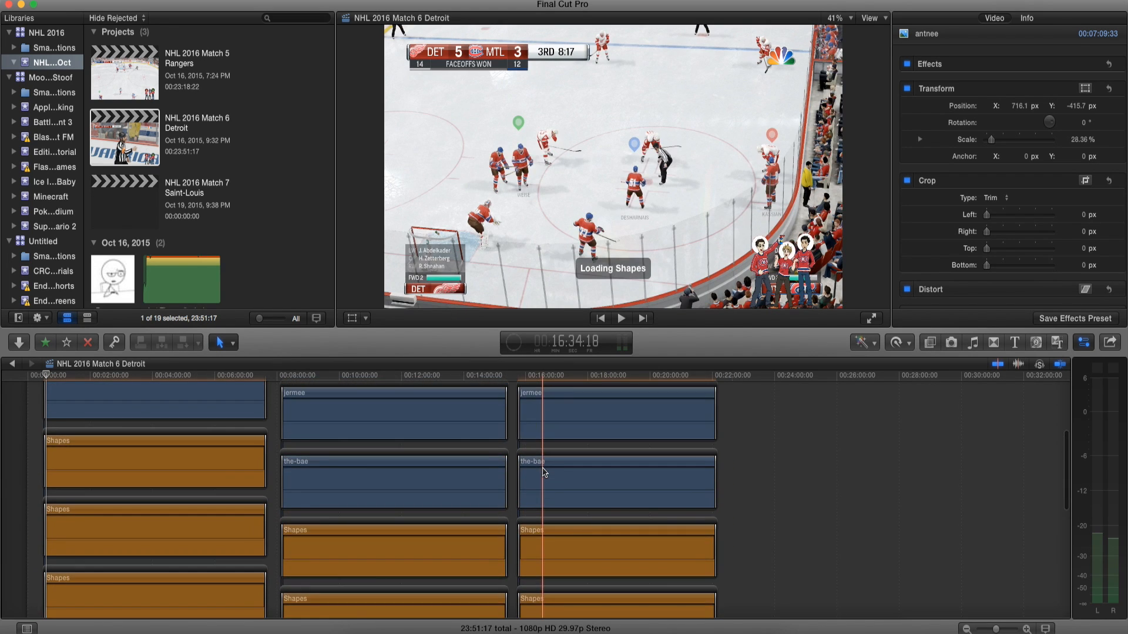
{"action": "scroll", "coordinate": [543, 473], "scroll_direction": "down", "scroll_amount": 10}
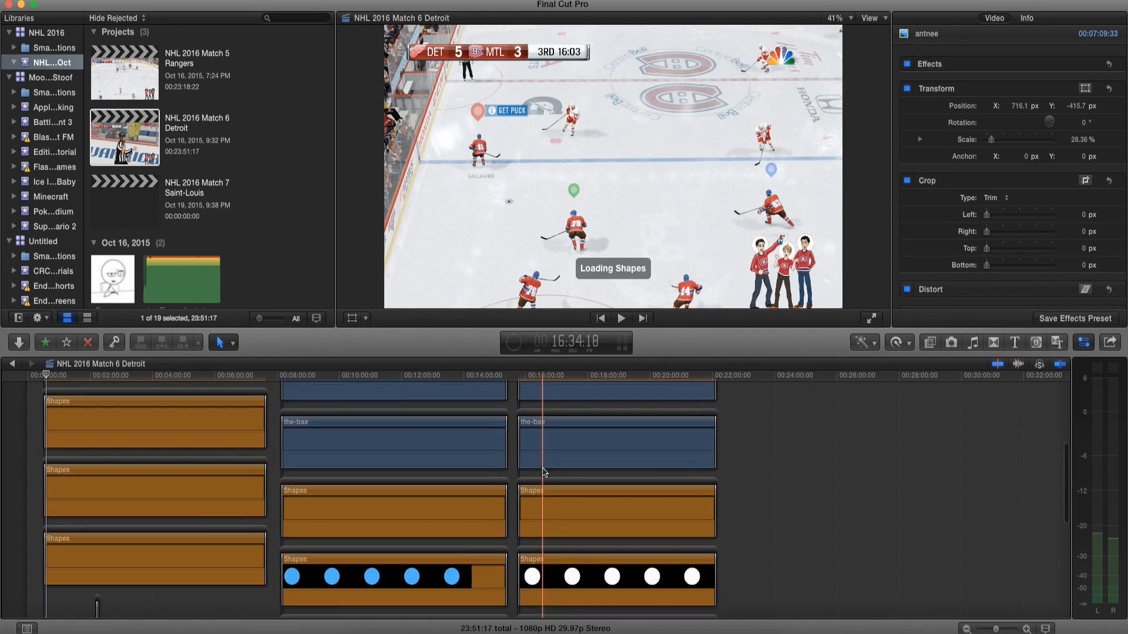
{"action": "scroll", "coordinate": [328, 434], "scroll_direction": "down", "scroll_amount": 5}
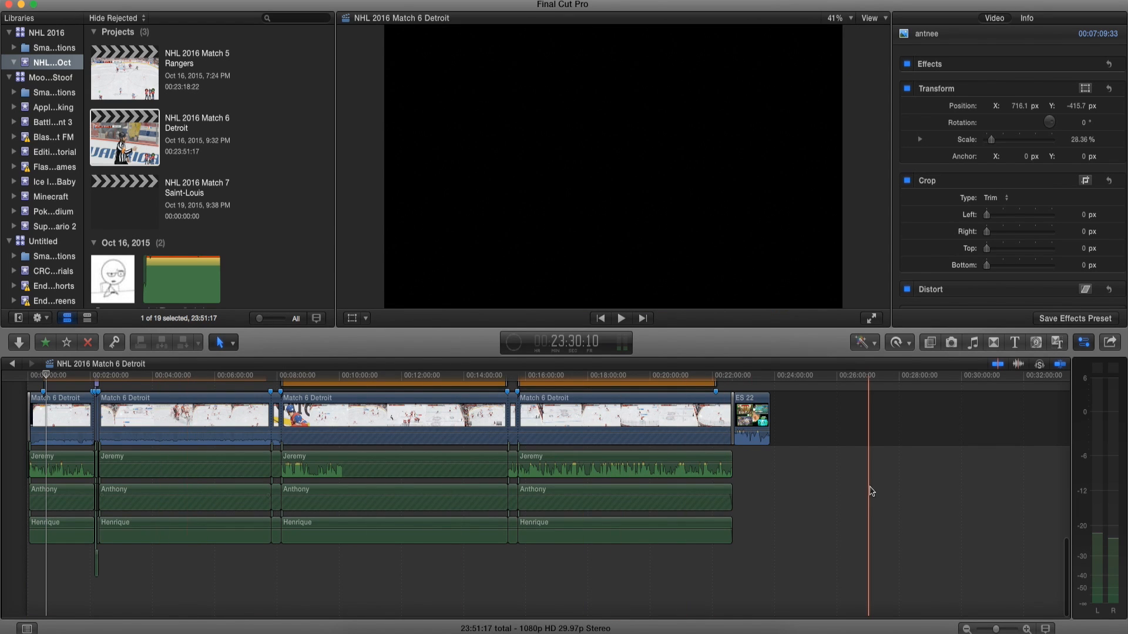
Step: Reopen the empty NHL 2016 Match 7 Saint-Louis project in the timeline
{"action": "double_click", "coordinate": [190, 207]}
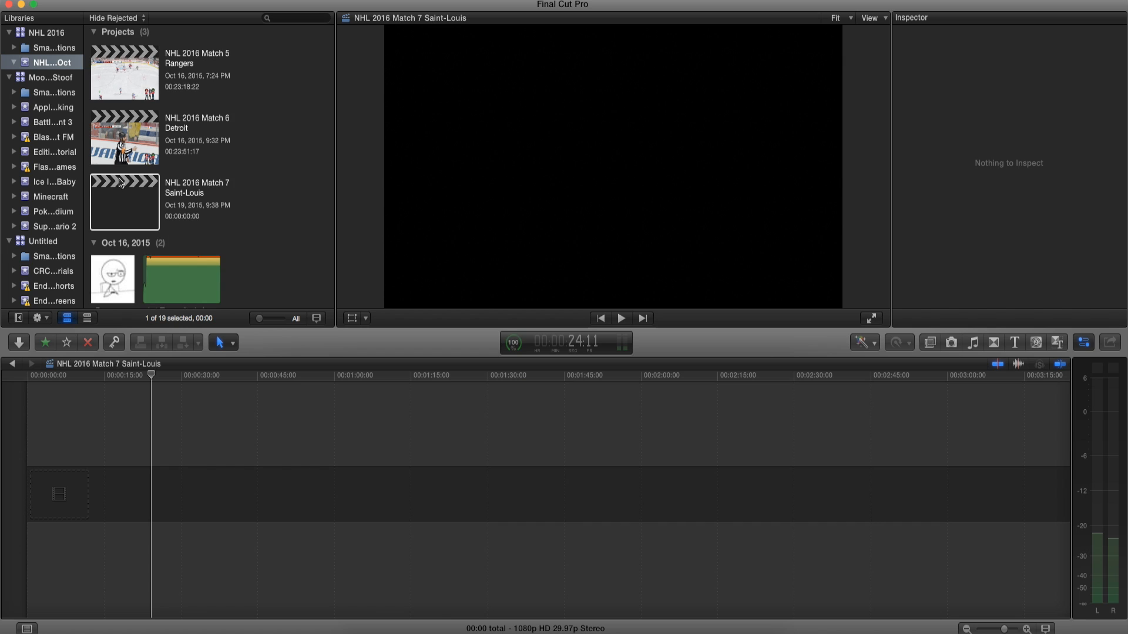
{"action": "scroll", "coordinate": [222, 196], "scroll_direction": "down", "scroll_amount": 3}
{"action": "scroll", "coordinate": [257, 181], "scroll_direction": "down", "scroll_amount": 1}
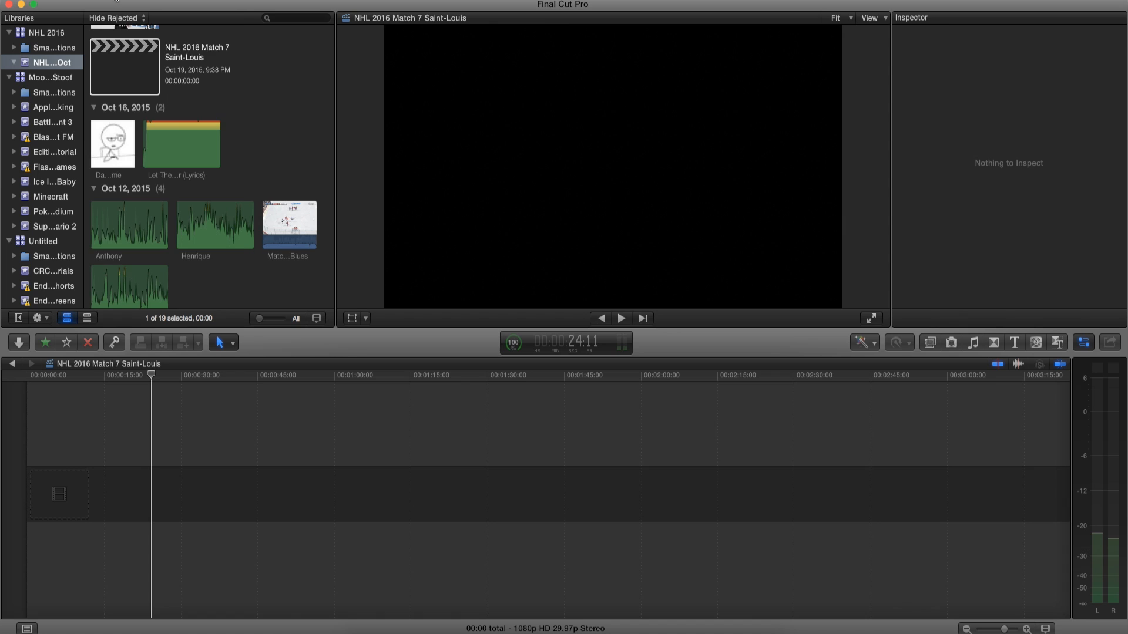
Step: Review the options for creating a new project, event or library, without creating anything
{"action": "left_click", "coordinate": [117, 2]}
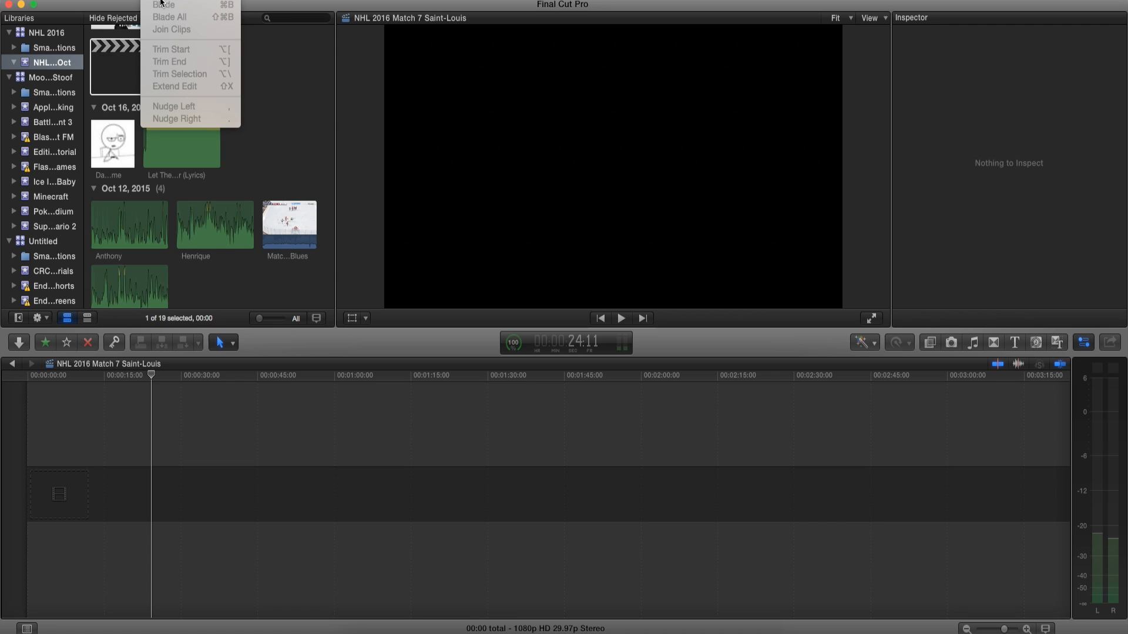
{"action": "mouse_move", "coordinate": [104, 5]}
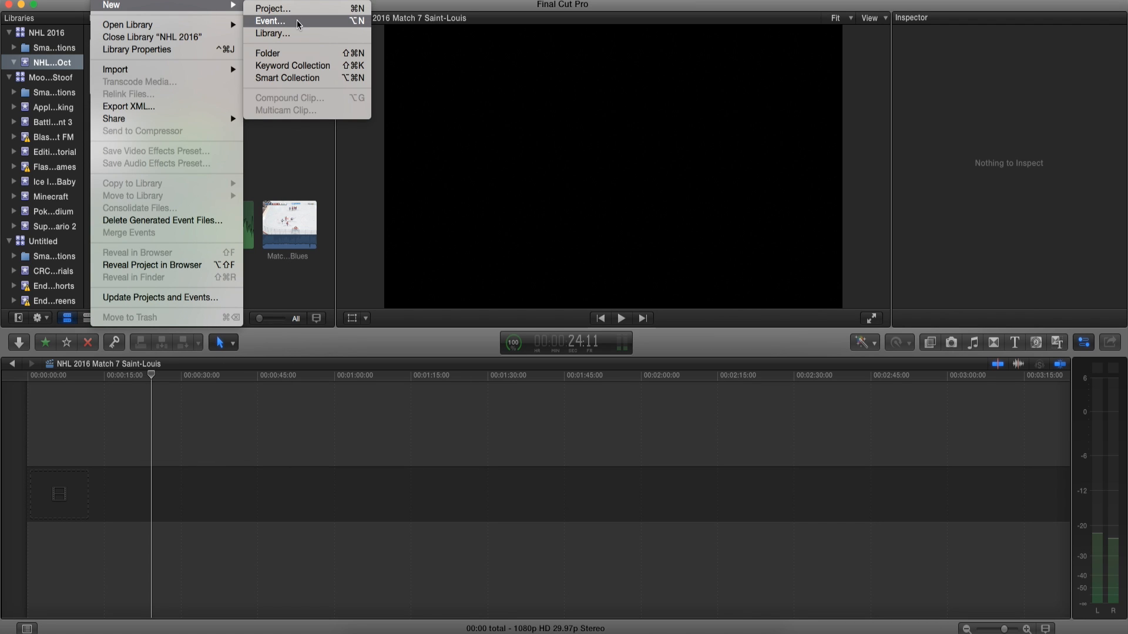
{"action": "left_click", "coordinate": [45, 64]}
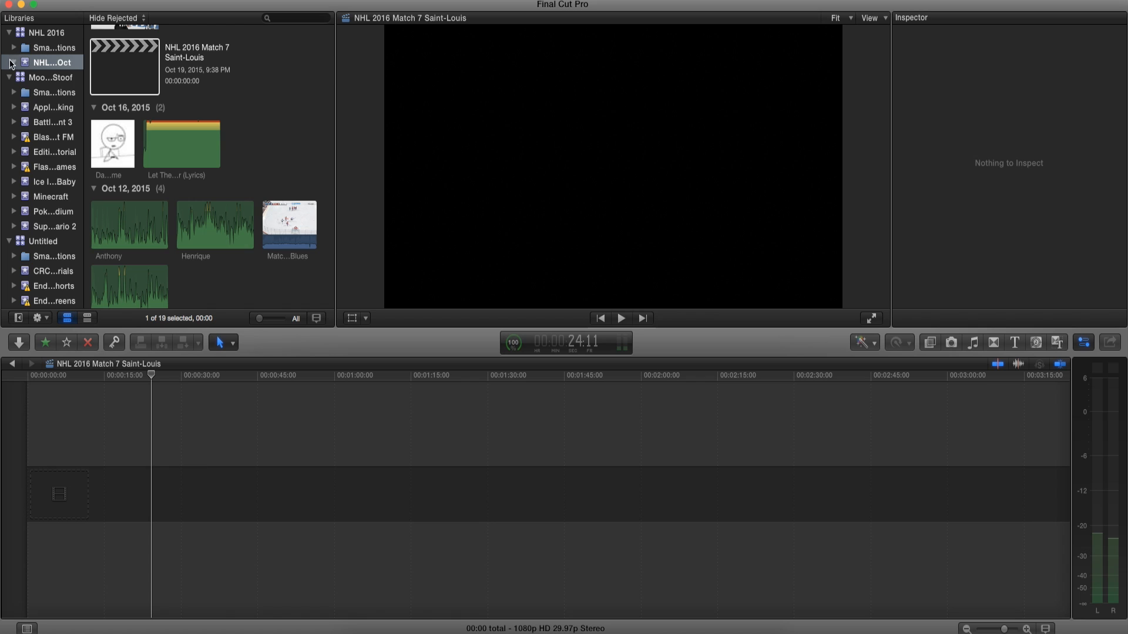
{"action": "left_click", "coordinate": [12, 63]}
{"action": "left_click", "coordinate": [97, 3]}
{"action": "mouse_move", "coordinate": [105, 5]}
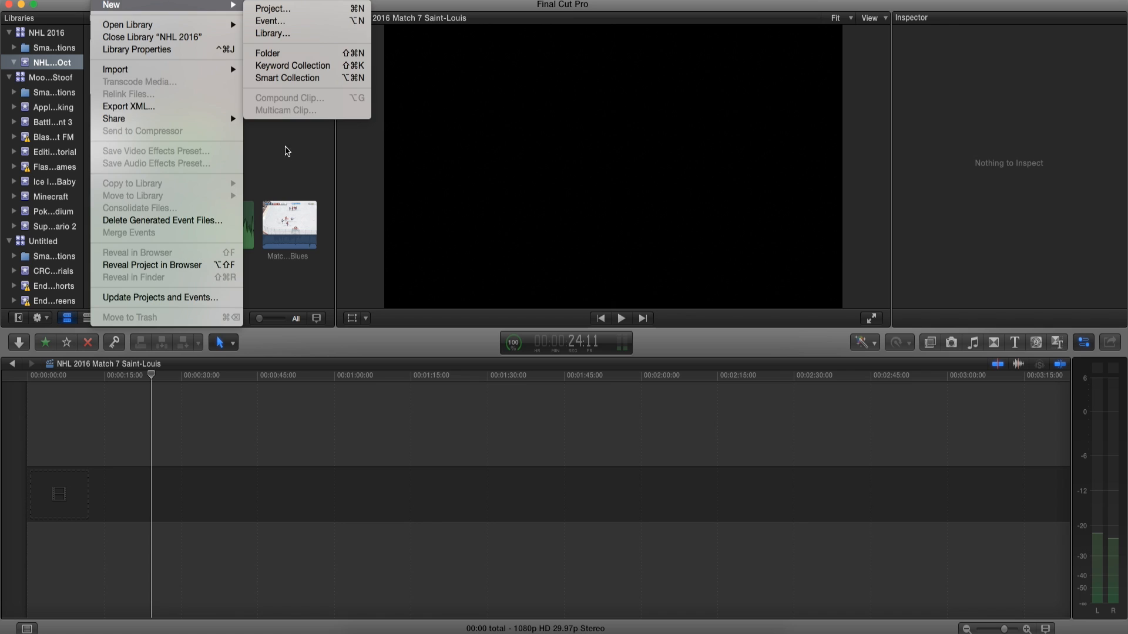
{"action": "left_click", "coordinate": [281, 172]}
{"action": "scroll", "coordinate": [268, 89], "scroll_direction": "up", "scroll_amount": 5}
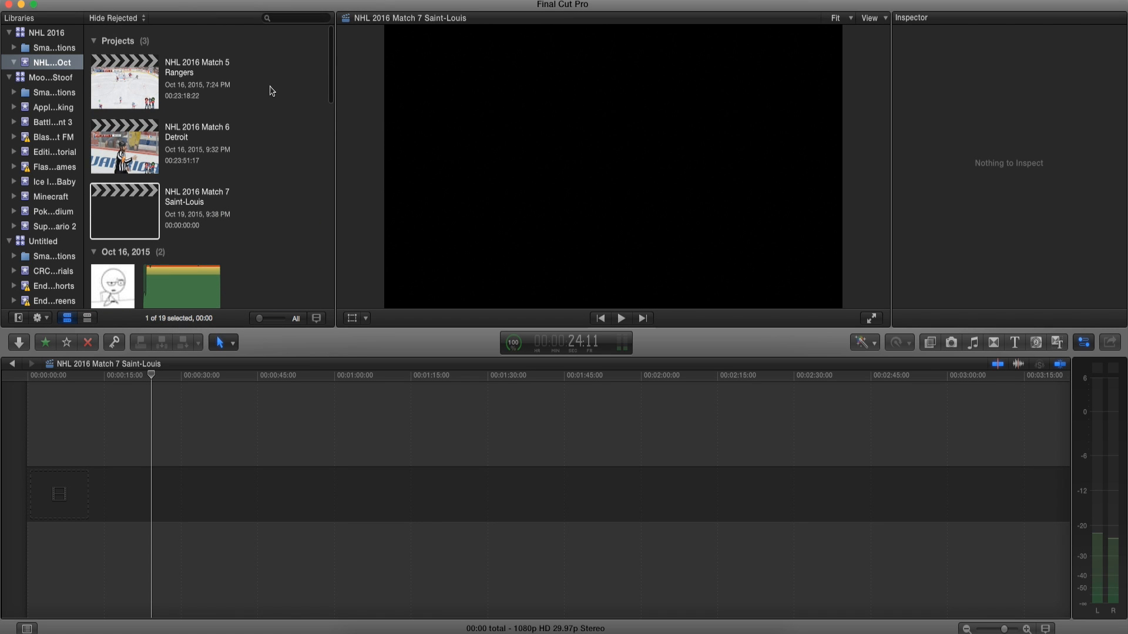
{"action": "left_click", "coordinate": [100, 5]}
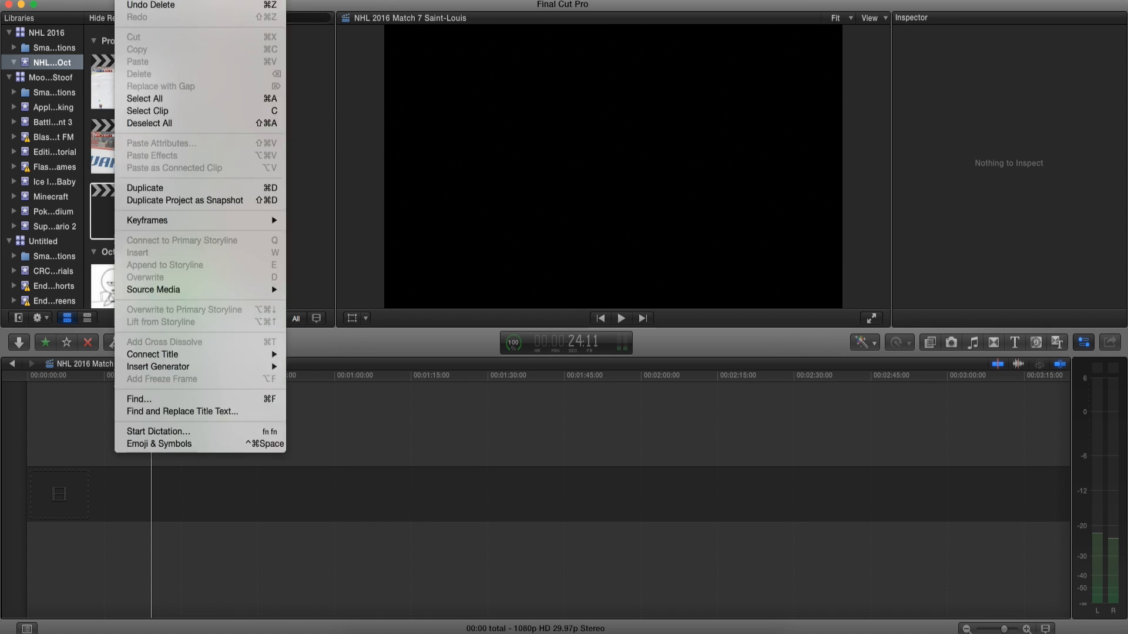
{"action": "mouse_move", "coordinate": [195, 7]}
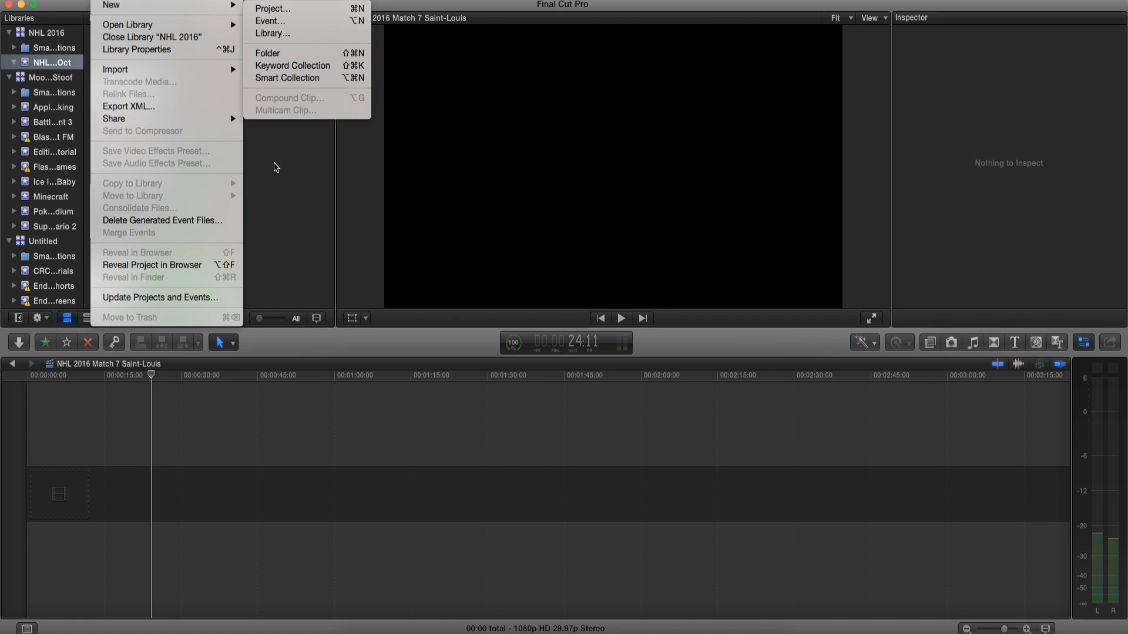
{"action": "left_click", "coordinate": [273, 168]}
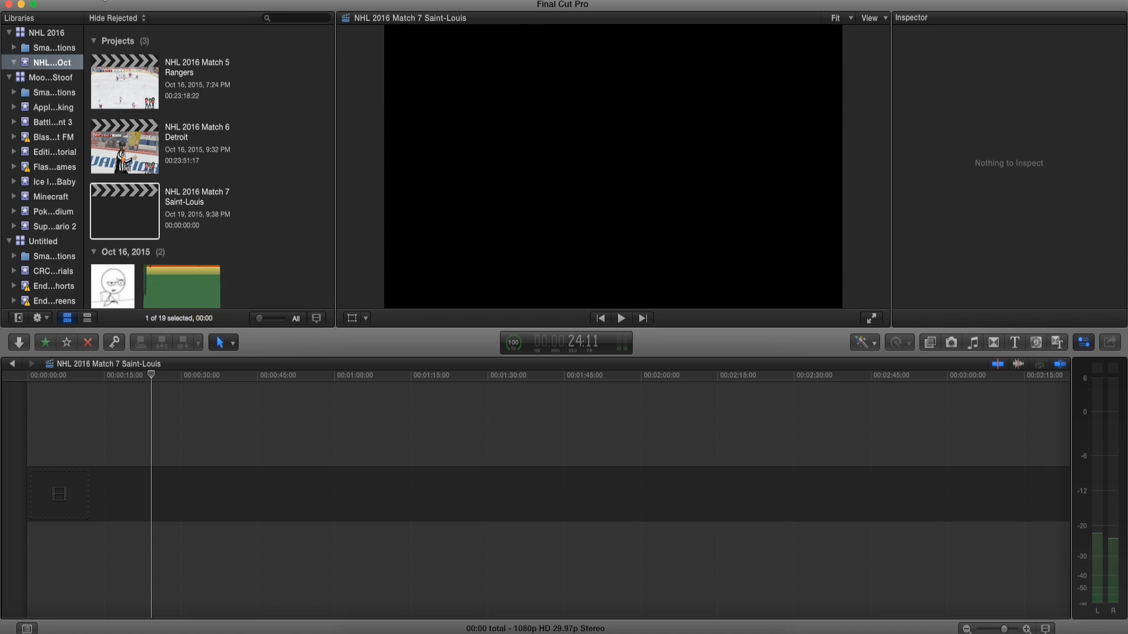
{"action": "left_click", "coordinate": [105, 0]}
{"action": "mouse_move", "coordinate": [211, 7]}
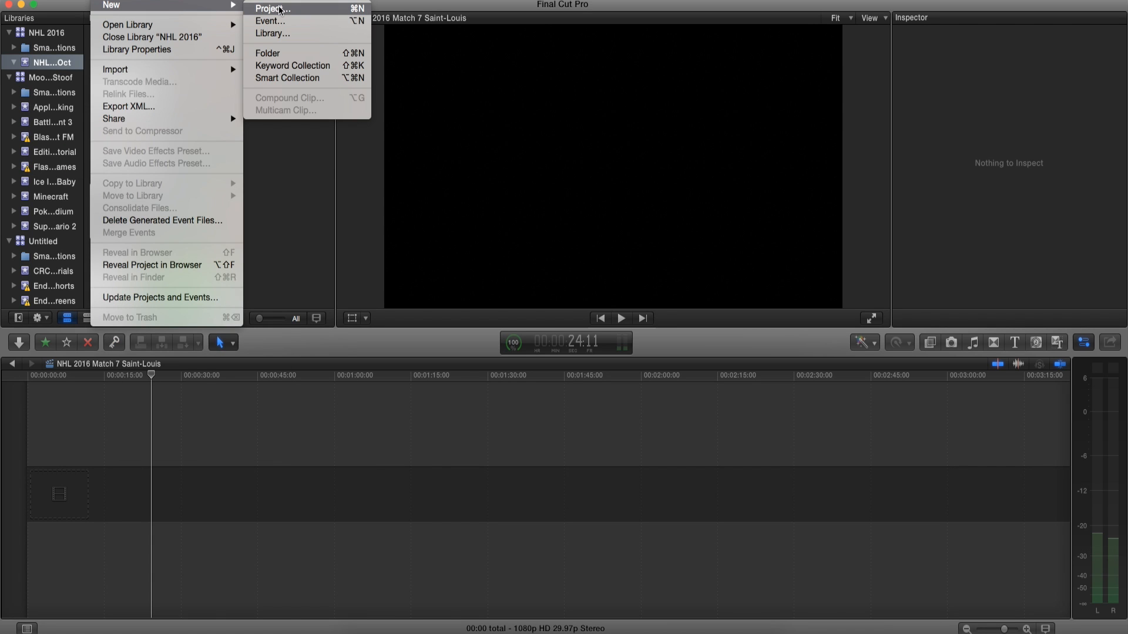
{"action": "left_click", "coordinate": [290, 171]}
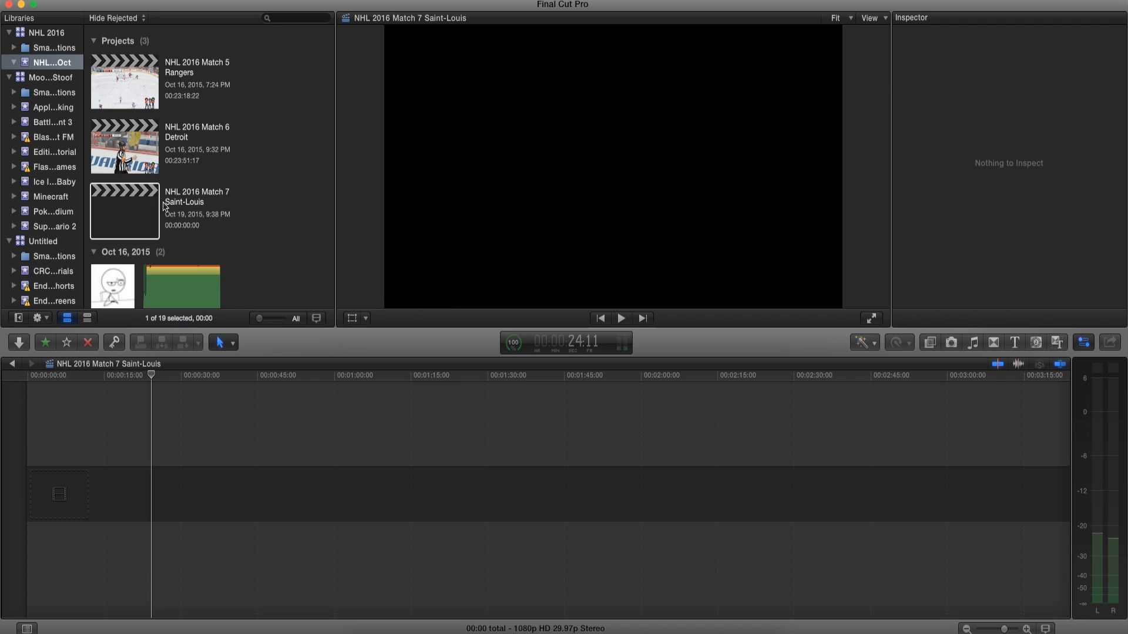
Step: Examine the NHL 2016 Oct event's media and the available media import options, without importing anything
{"action": "scroll", "coordinate": [276, 187], "scroll_direction": "down", "scroll_amount": 5}
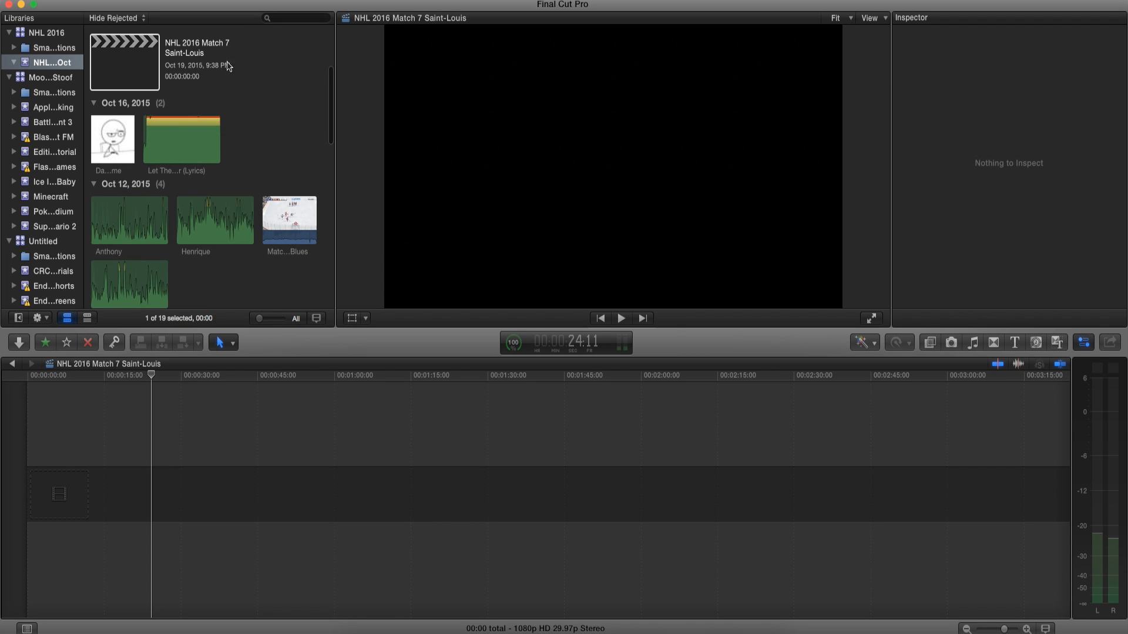
{"action": "scroll", "coordinate": [292, 131], "scroll_direction": "down", "scroll_amount": 1}
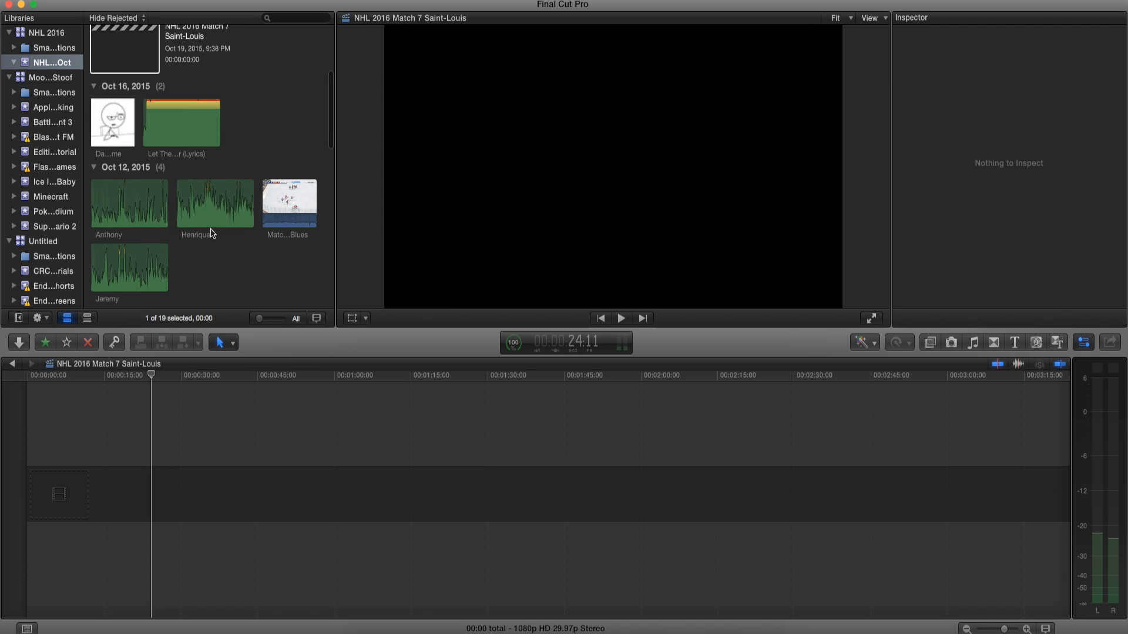
{"action": "scroll", "coordinate": [237, 256], "scroll_direction": "down", "scroll_amount": 3}
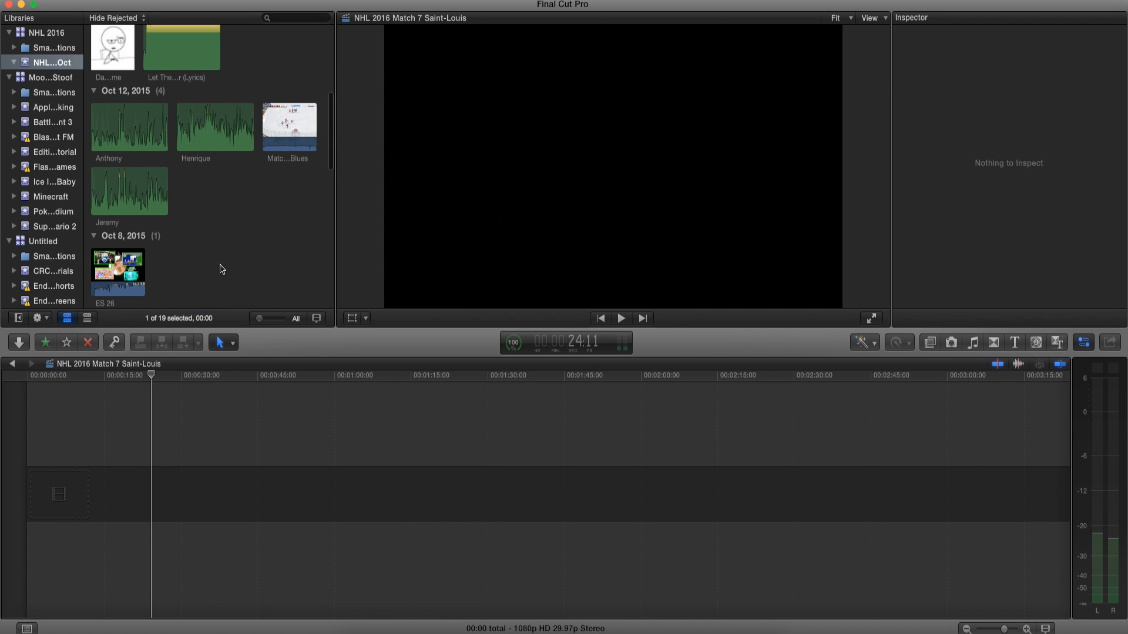
{"action": "left_click", "coordinate": [19, 344]}
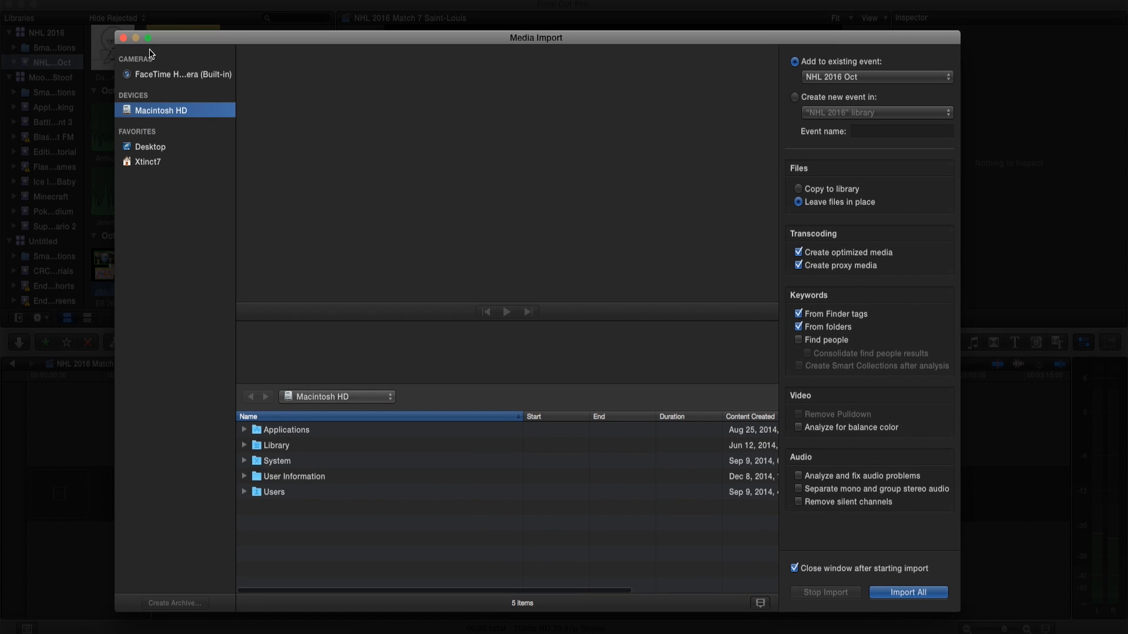
{"action": "left_click", "coordinate": [124, 41]}
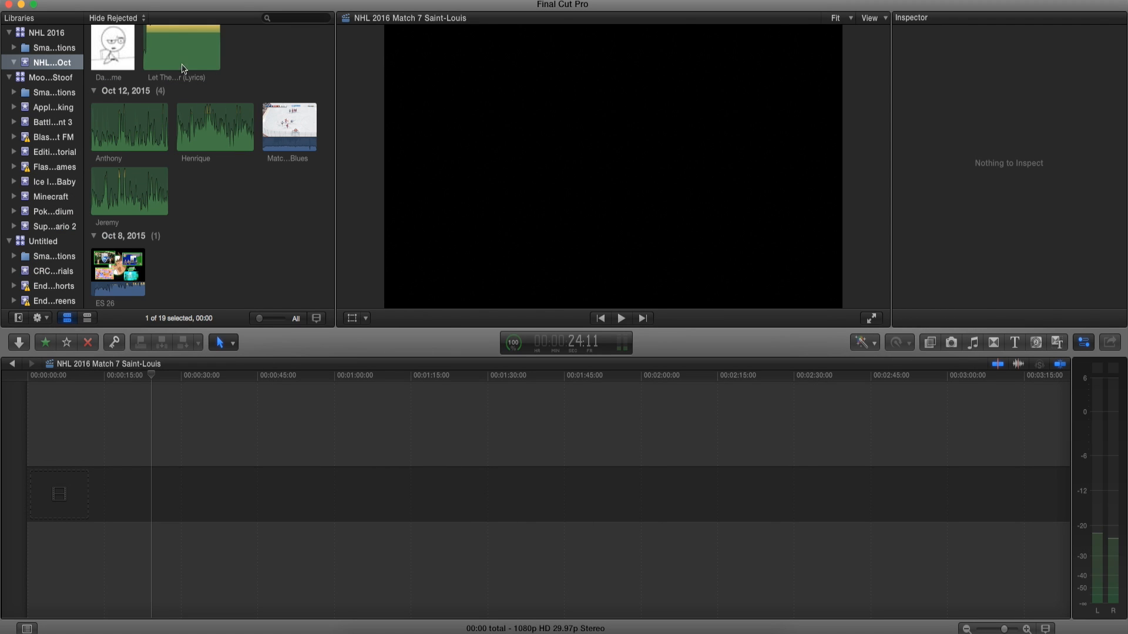
{"action": "left_click", "coordinate": [101, 0]}
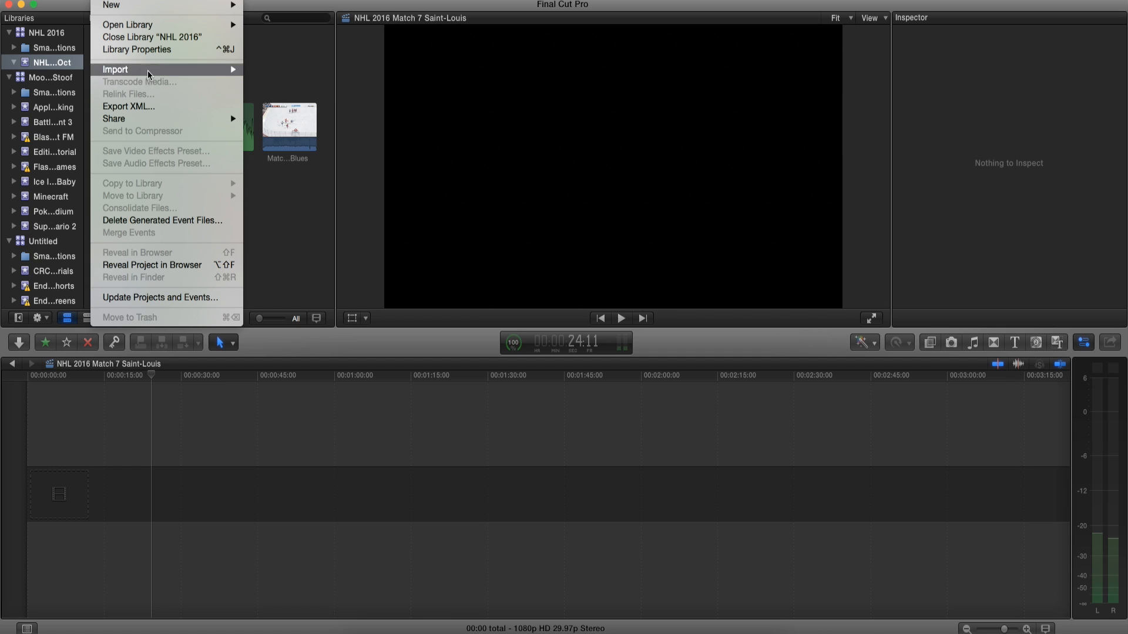
{"action": "mouse_move", "coordinate": [139, 72]}
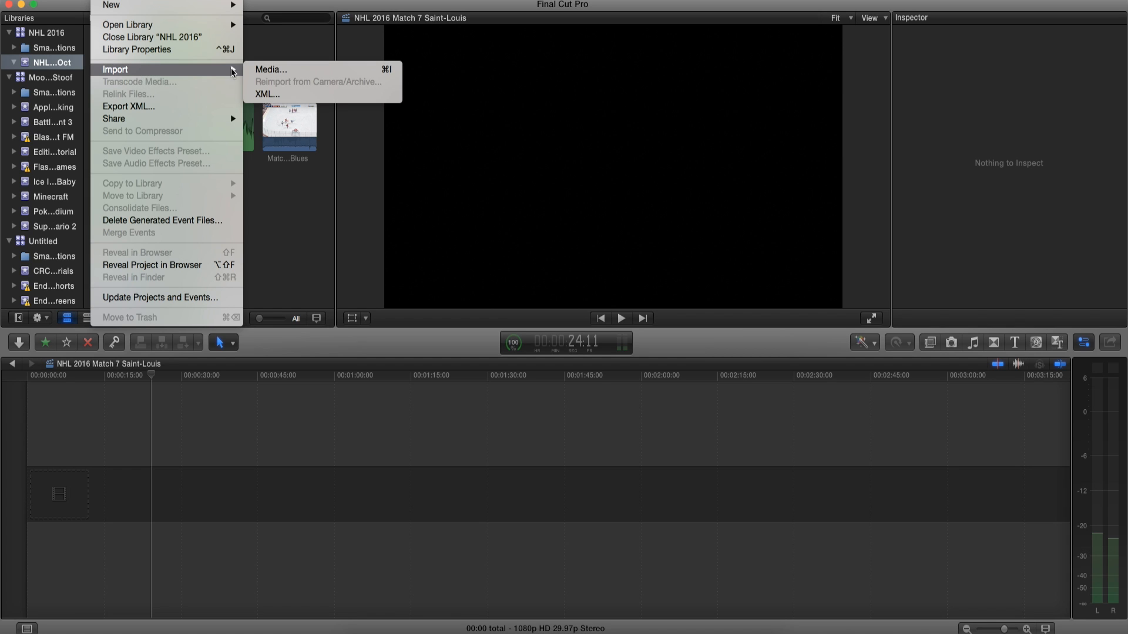
{"action": "left_click", "coordinate": [329, 223]}
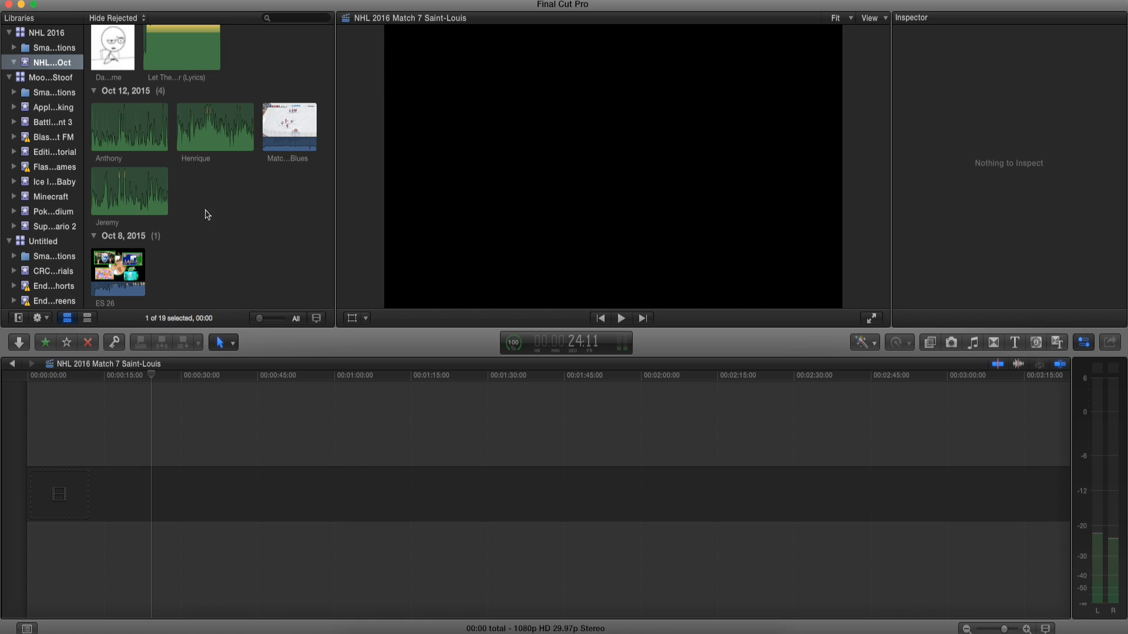
Step: Add the Match 7 Blues clip to the primary storyline of the empty NHL 2016 Match 7 Saint-Louis project
{"action": "scroll", "coordinate": [258, 217], "scroll_direction": "down", "scroll_amount": 2}
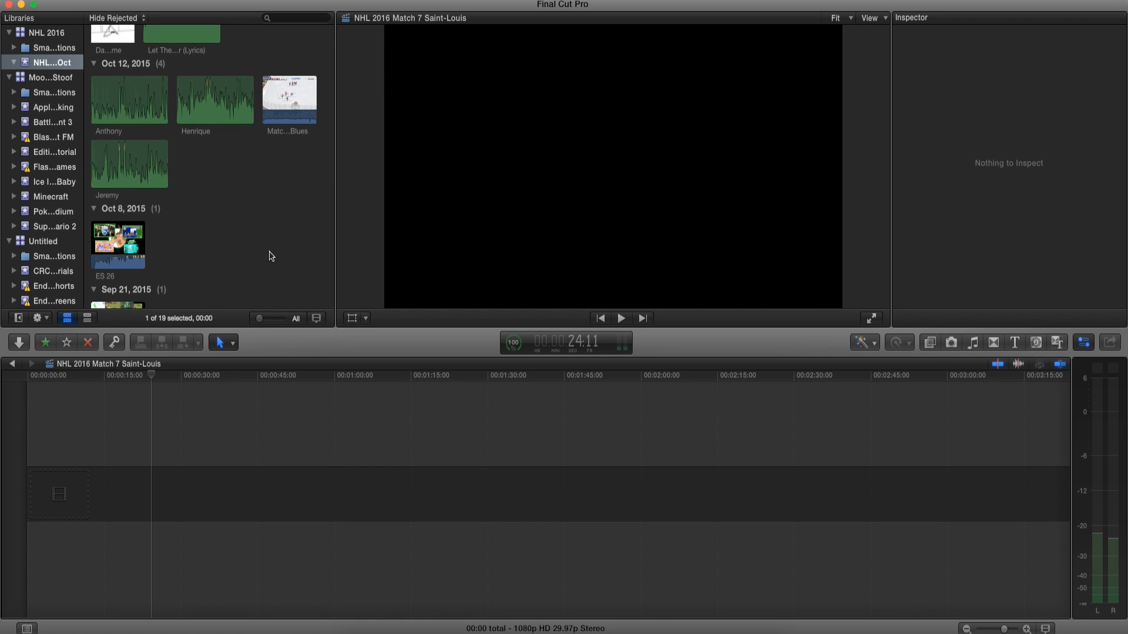
{"action": "scroll", "coordinate": [290, 253], "scroll_direction": "up", "scroll_amount": 2}
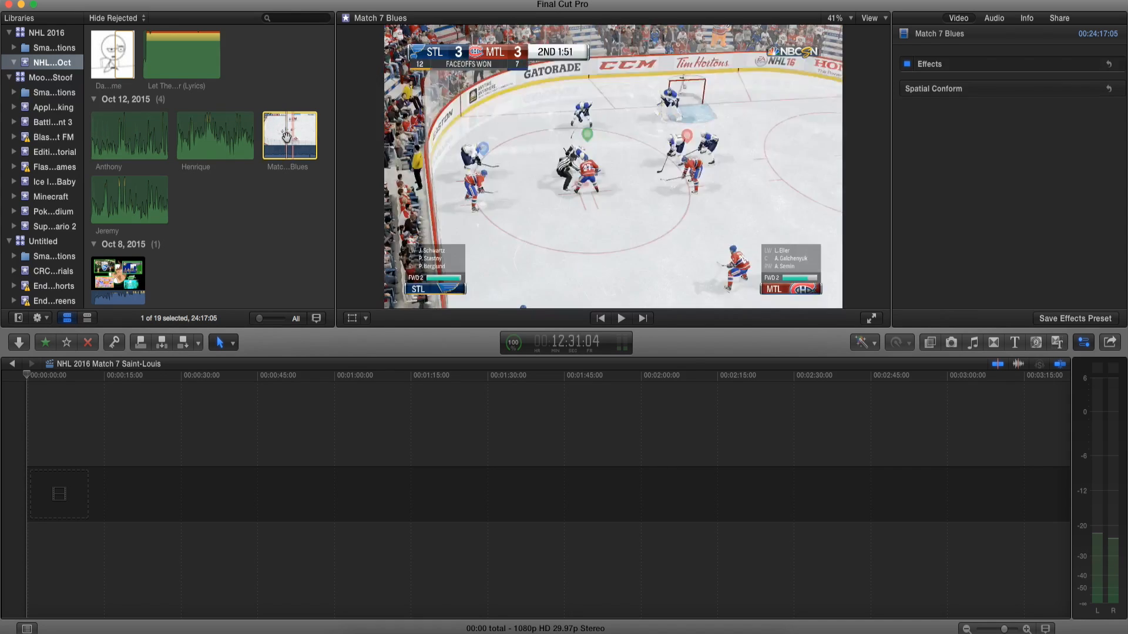
{"action": "left_click_drag", "start_coordinate": [286, 136], "coordinate": [307, 506]}
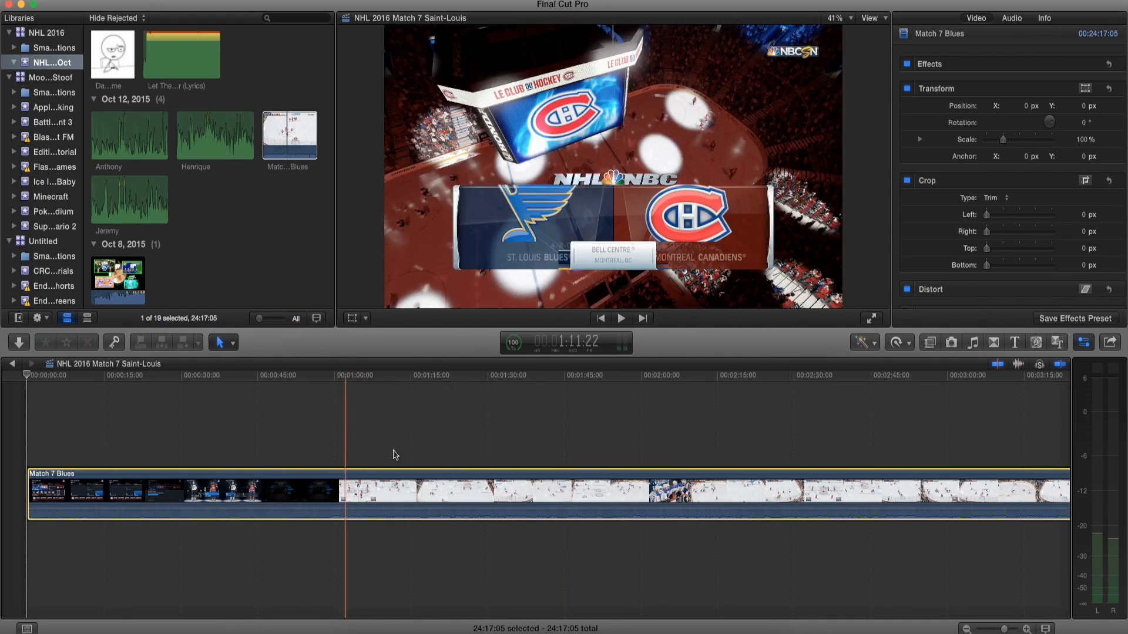
Step: Scale the Match 7 Blues clip down to about 55.75% and trim about 241.3 px off its top and 540 px off its bottom
{"action": "left_click", "coordinate": [351, 319]}
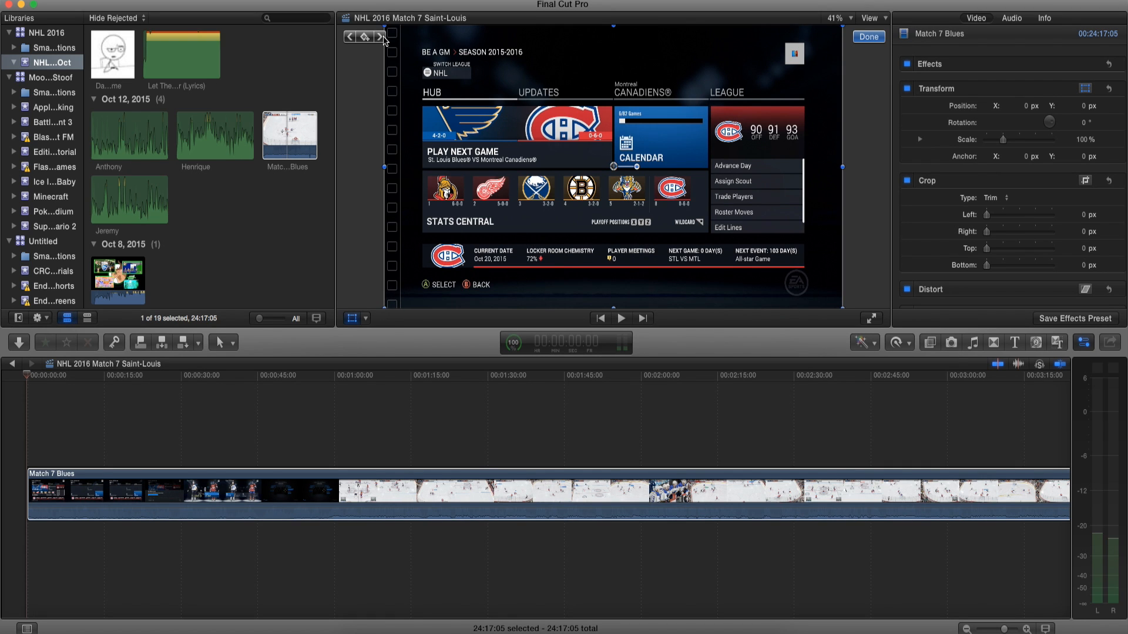
{"action": "left_click_drag", "start_coordinate": [383, 27], "coordinate": [485, 87]}
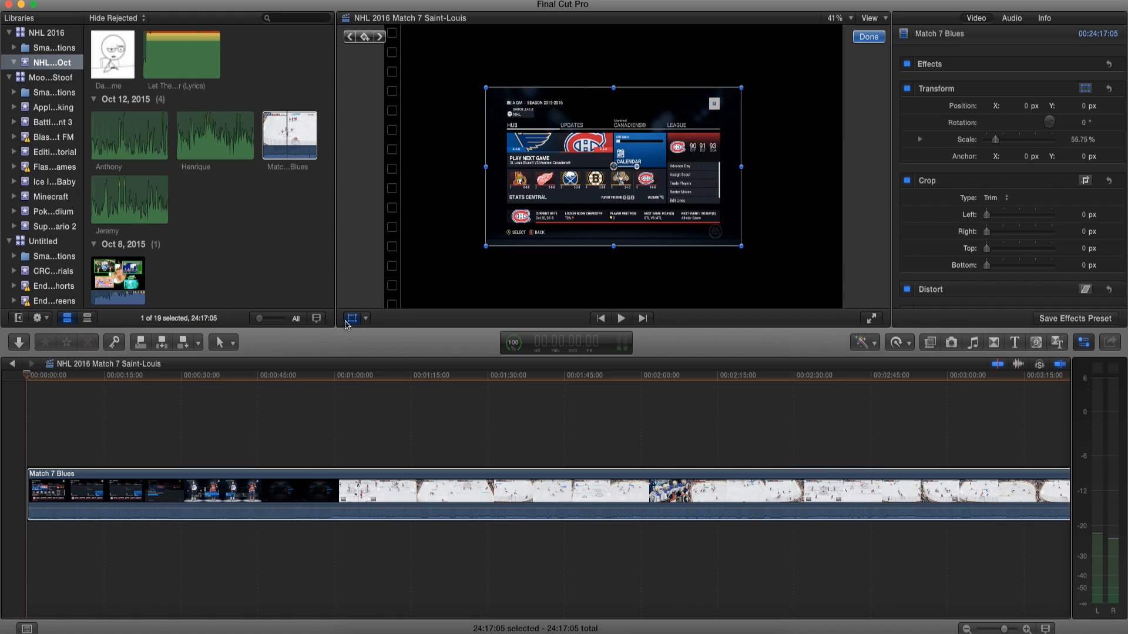
{"action": "left_click", "coordinate": [365, 318]}
{"action": "left_click", "coordinate": [397, 351]}
{"action": "left_click_drag", "start_coordinate": [614, 92], "coordinate": [615, 128]}
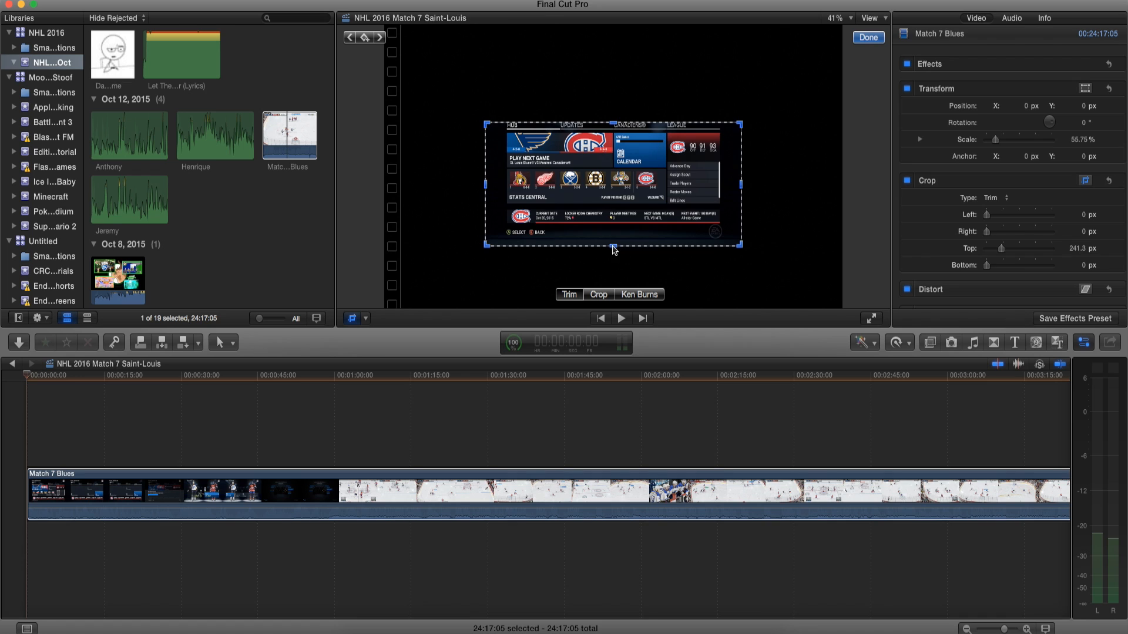
{"action": "left_click_drag", "start_coordinate": [613, 246], "coordinate": [615, 174]}
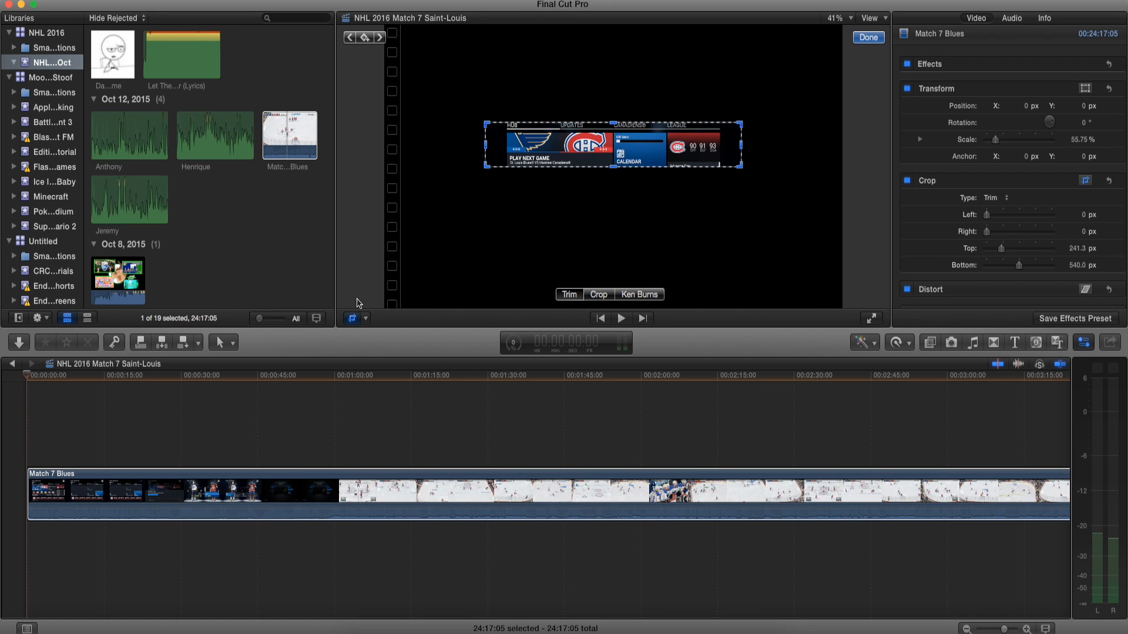
Step: Undo the trim and scale changes on the Match 7 Blues clip and turn off the on-screen crop and transform controls
{"action": "left_click", "coordinate": [365, 318]}
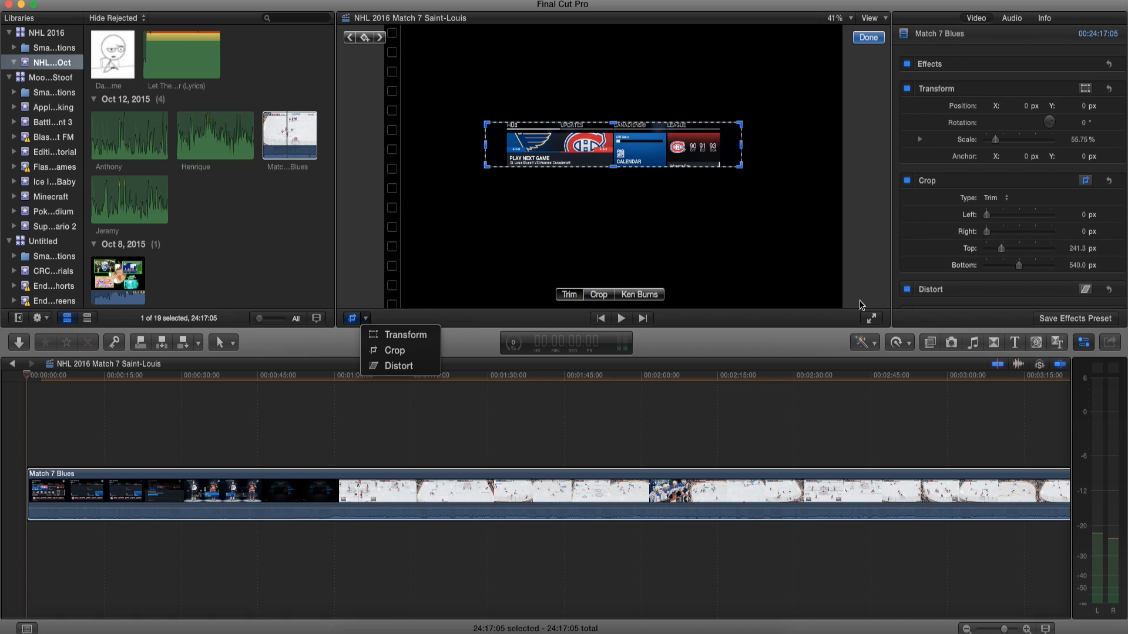
{"action": "left_click", "coordinate": [873, 269]}
{"action": "key", "text": "super+z"}
{"action": "key", "text": "super+z"}
{"action": "key", "text": "super+z"}
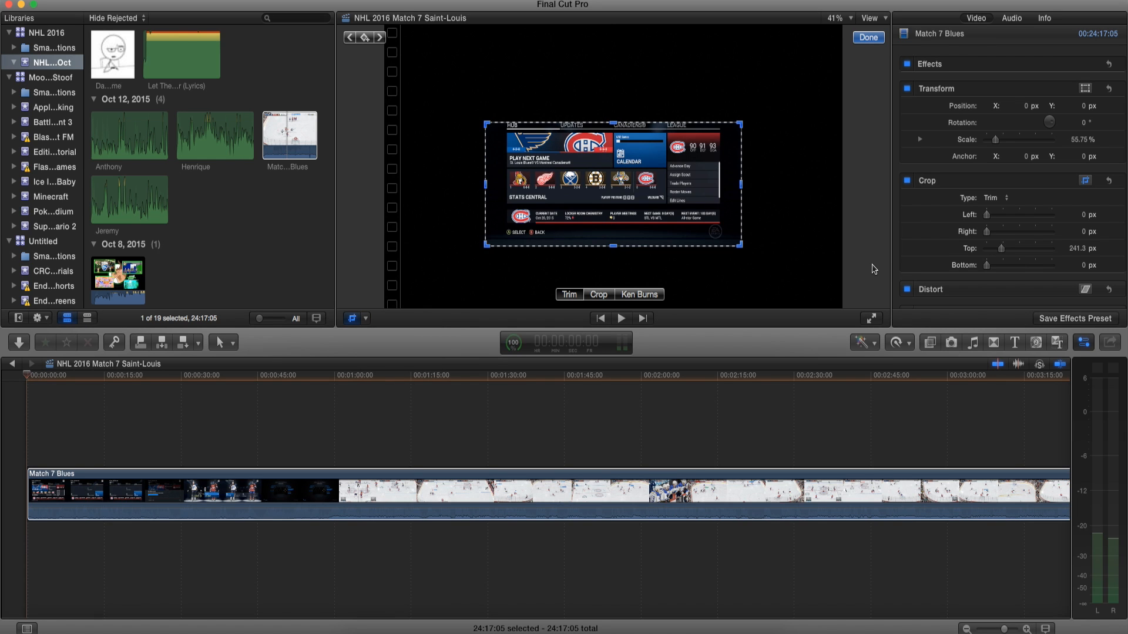
{"action": "key", "text": "super+z"}
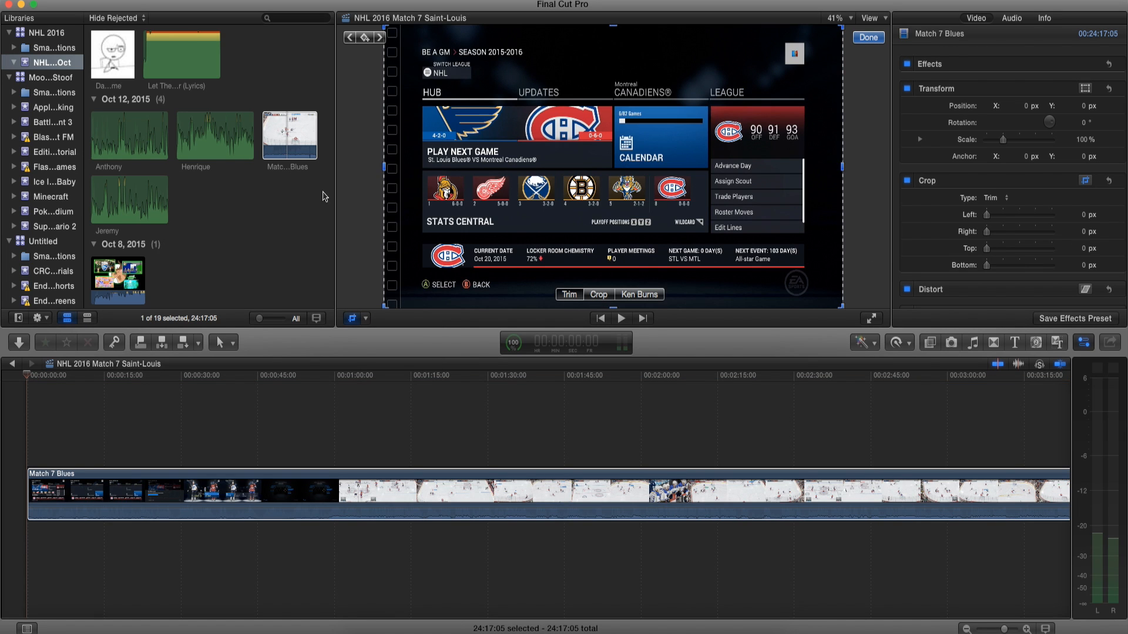
{"action": "left_click", "coordinate": [364, 320]}
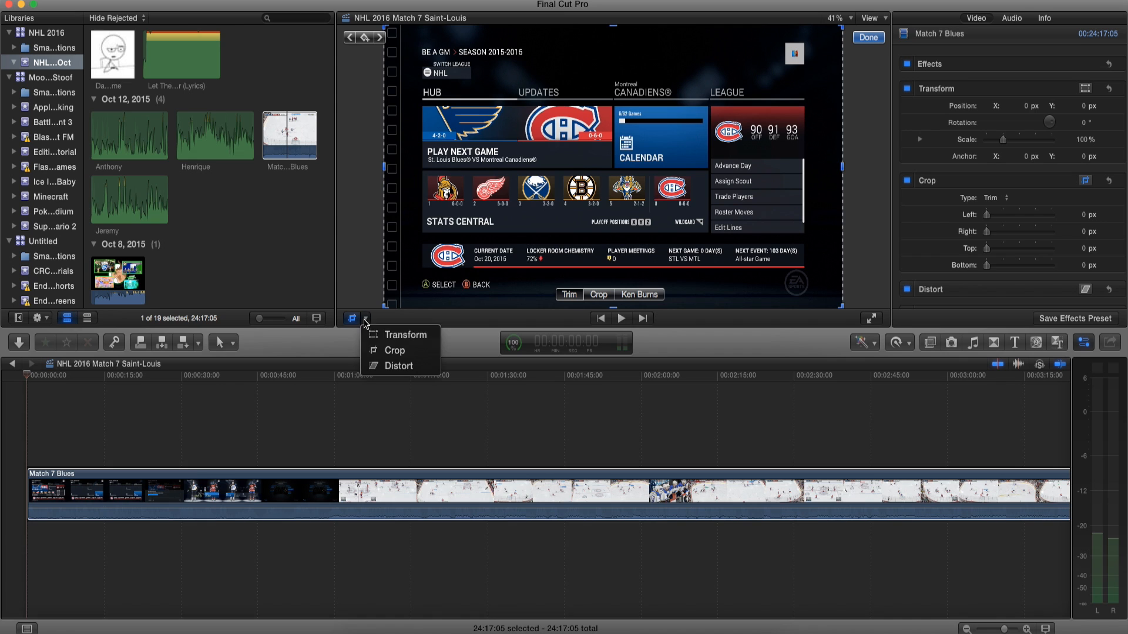
{"action": "left_click", "coordinate": [388, 332]}
{"action": "left_click", "coordinate": [354, 320]}
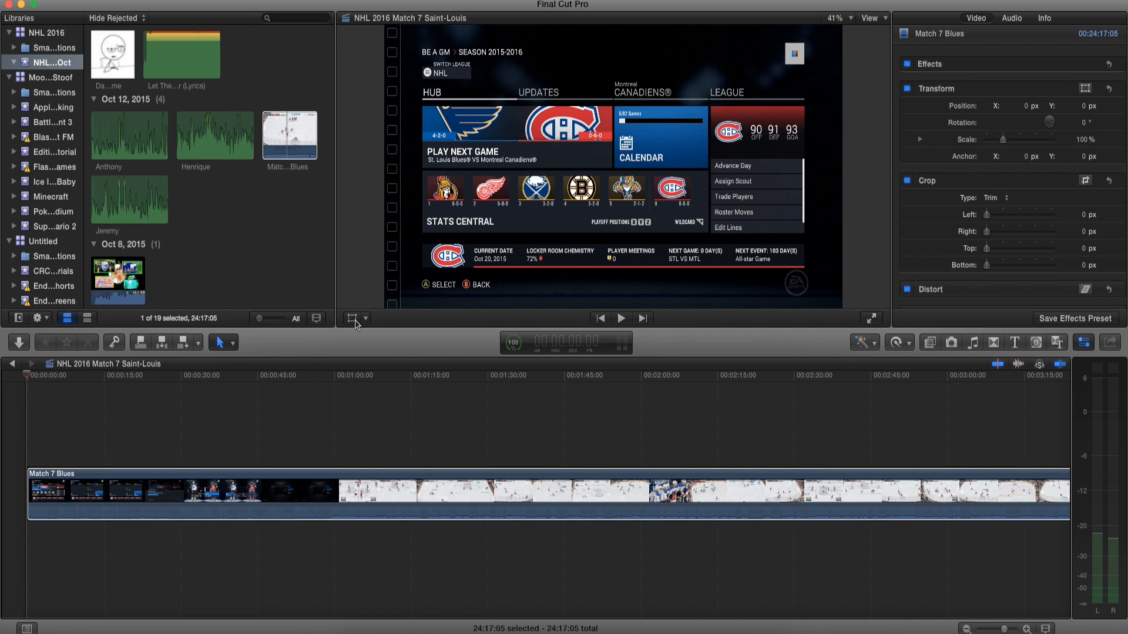
Step: Connect the three Oct 12, 2015 audio recordings beneath the Match 7 Blues clip, stacked and all starting at the beginning of the timeline
{"action": "scroll", "coordinate": [171, 238], "scroll_direction": "down", "scroll_amount": 10}
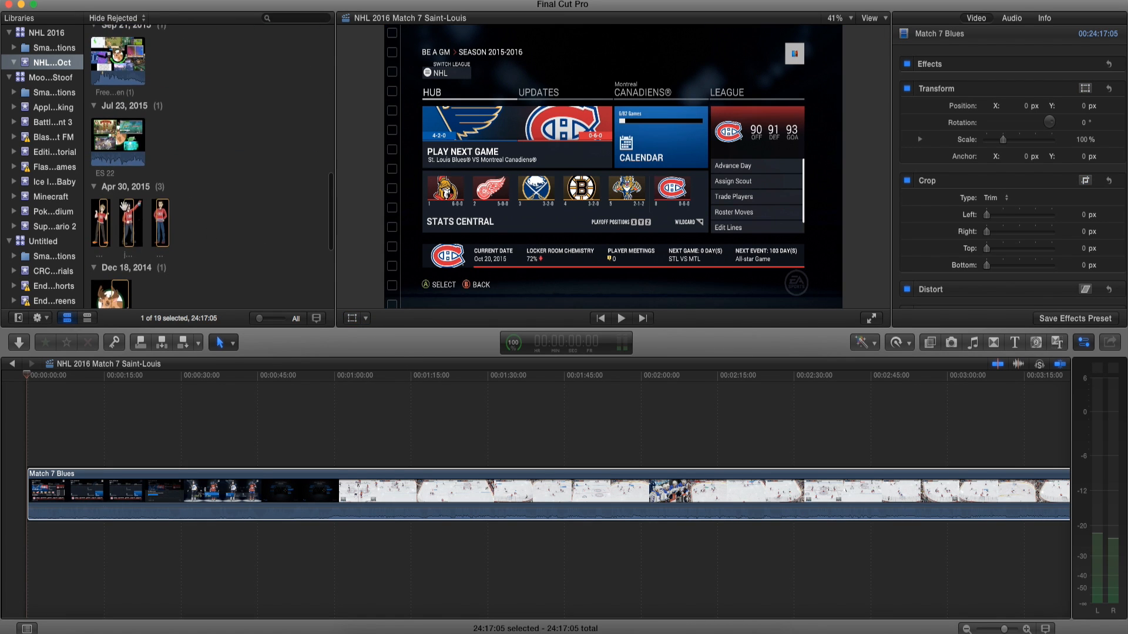
{"action": "scroll", "coordinate": [239, 195], "scroll_direction": "up", "scroll_amount": 8}
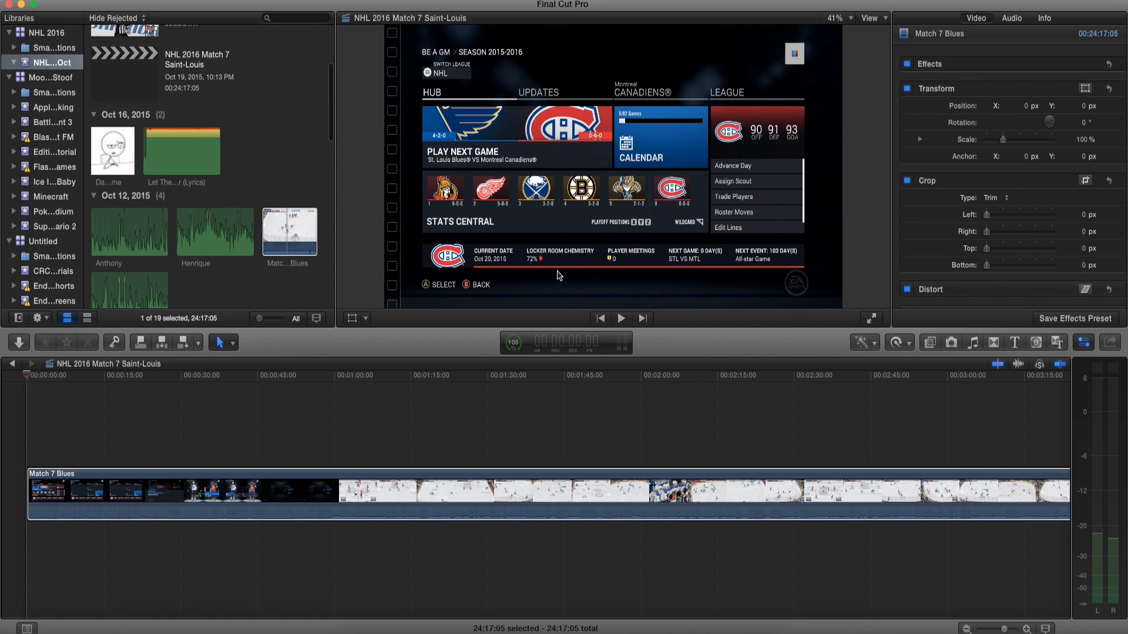
{"action": "left_click", "coordinate": [451, 498]}
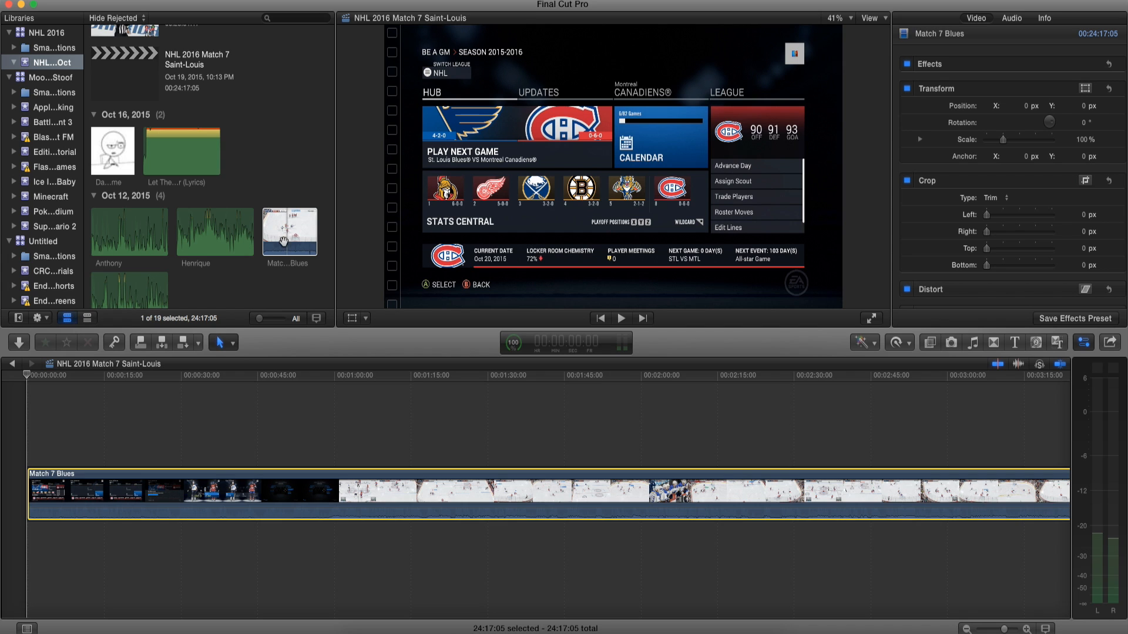
{"action": "scroll", "coordinate": [225, 200], "scroll_direction": "down", "scroll_amount": 5}
{"action": "left_click_drag", "start_coordinate": [199, 100], "coordinate": [35, 537]}
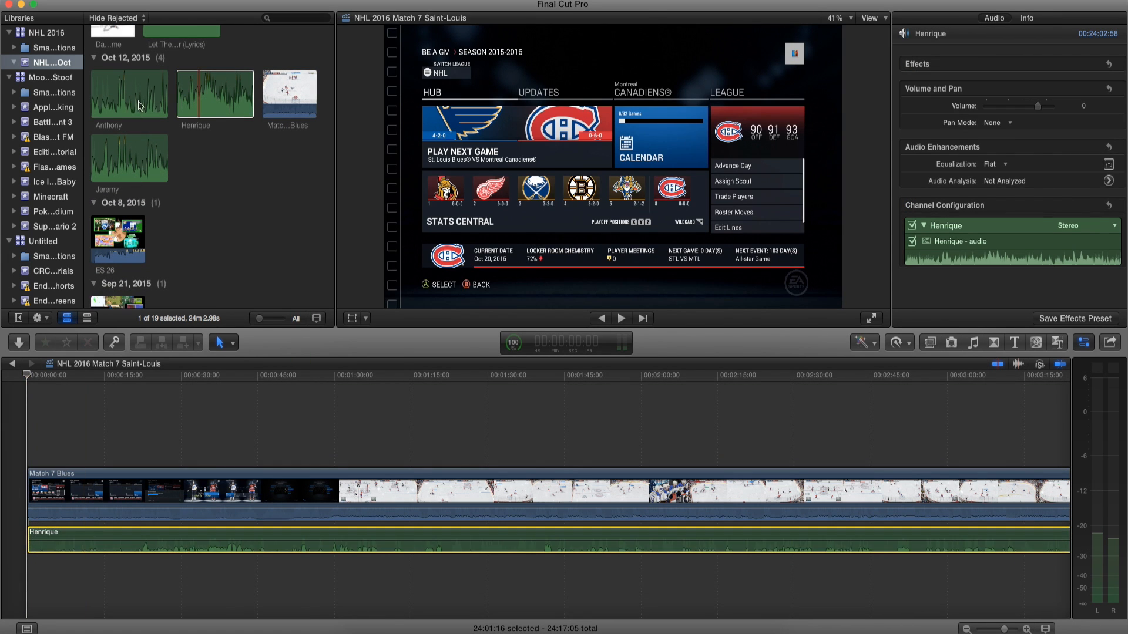
{"action": "left_click_drag", "start_coordinate": [140, 105], "coordinate": [24, 578]}
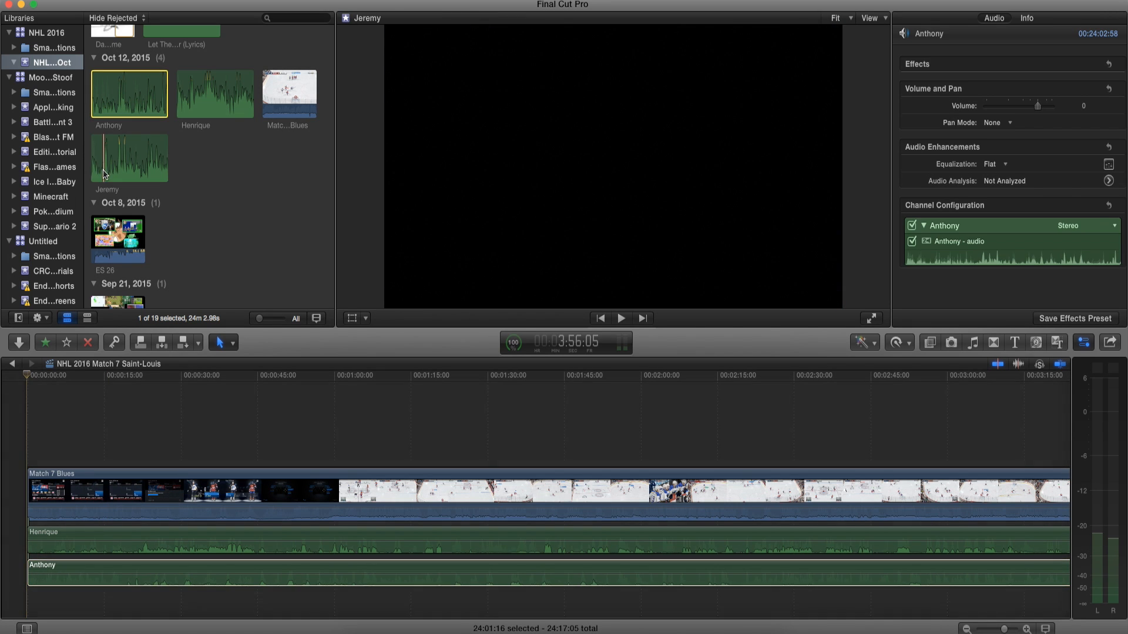
{"action": "left_click", "coordinate": [107, 168]}
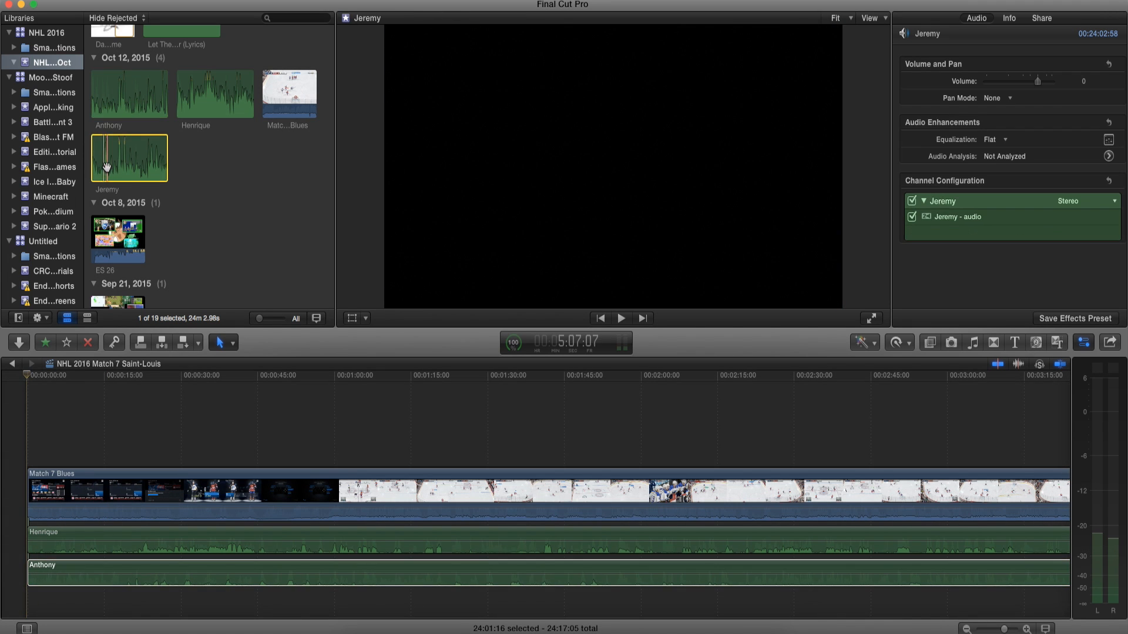
{"action": "left_click_drag", "start_coordinate": [107, 167], "coordinate": [33, 608]}
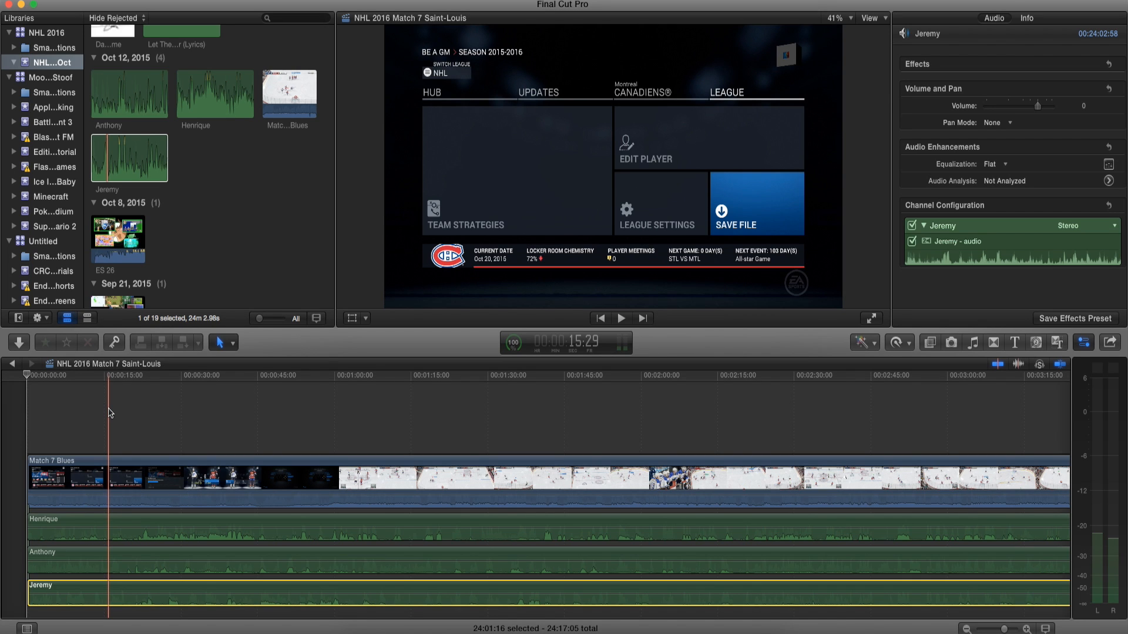
Step: Scrub the playhead to about 9:26 and return it to the start of the timeline
{"action": "left_click", "coordinate": [31, 416]}
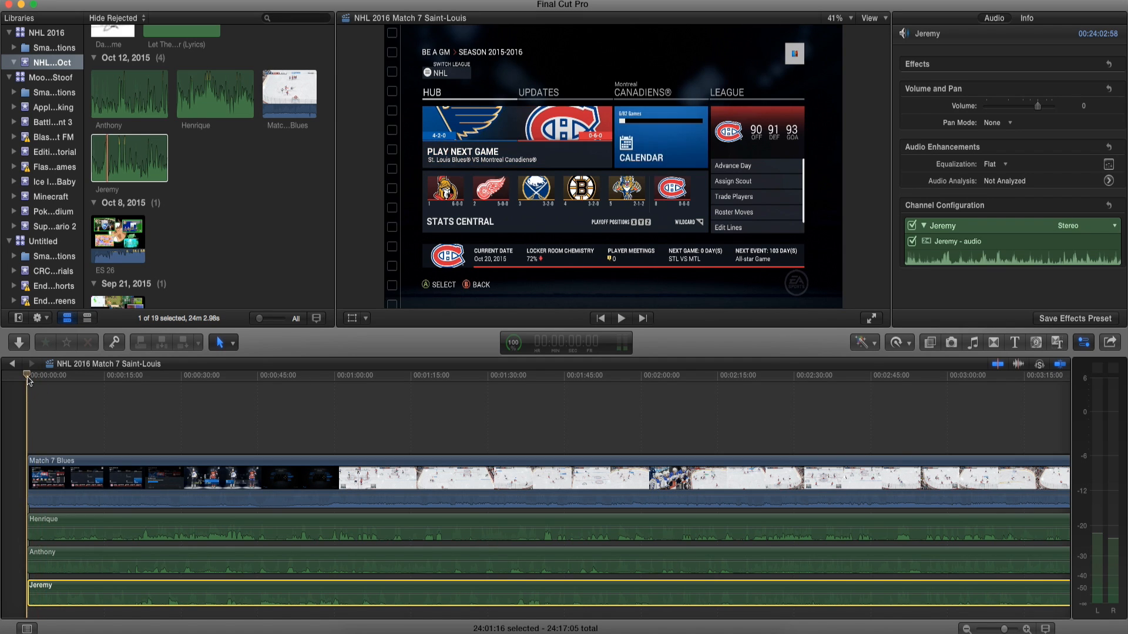
{"action": "left_click_drag", "start_coordinate": [30, 379], "coordinate": [78, 378]}
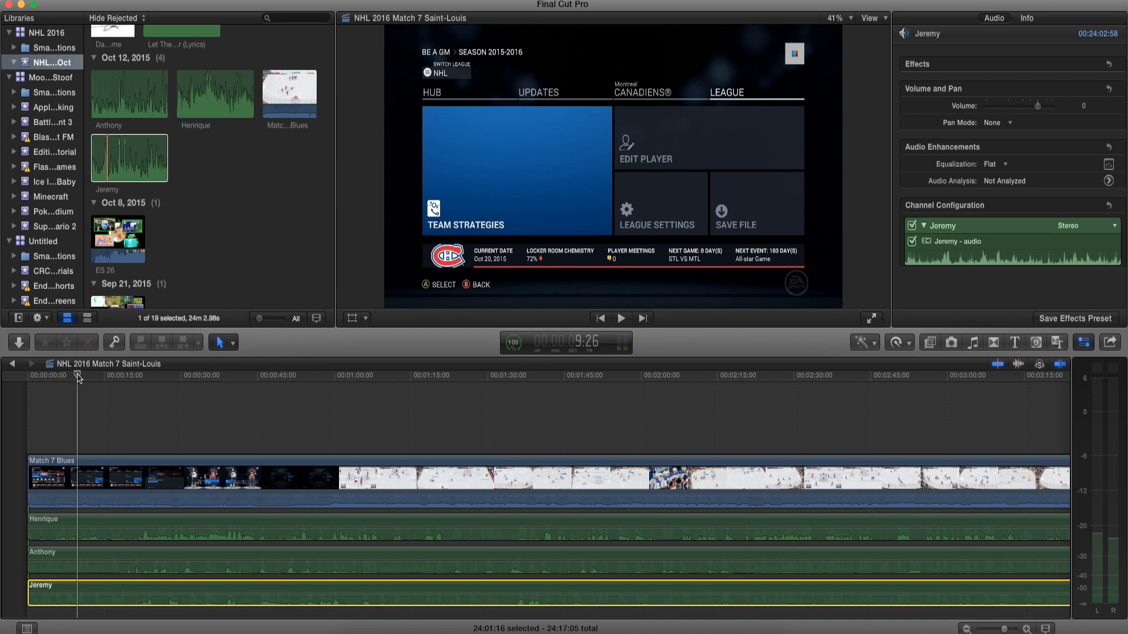
{"action": "left_click_drag", "start_coordinate": [79, 378], "coordinate": [26, 379]}
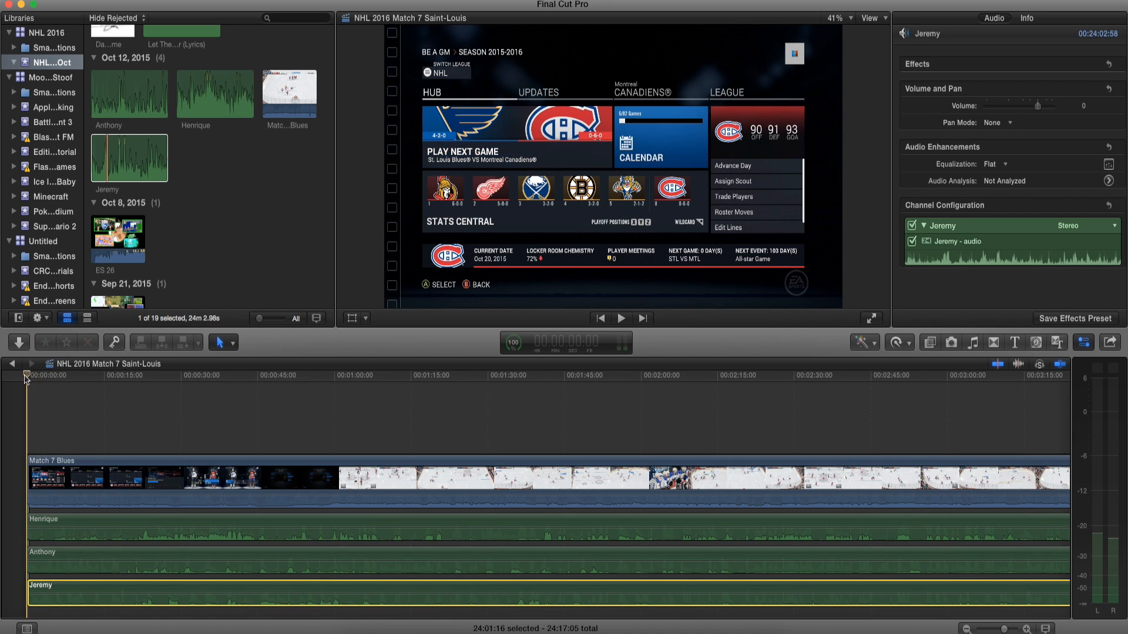
Step: Delete the marker at 5:21 on the Match 7 Blues clip and place the playhead at 4:06, on the lowest audio clip's marker
{"action": "key", "text": "space"}
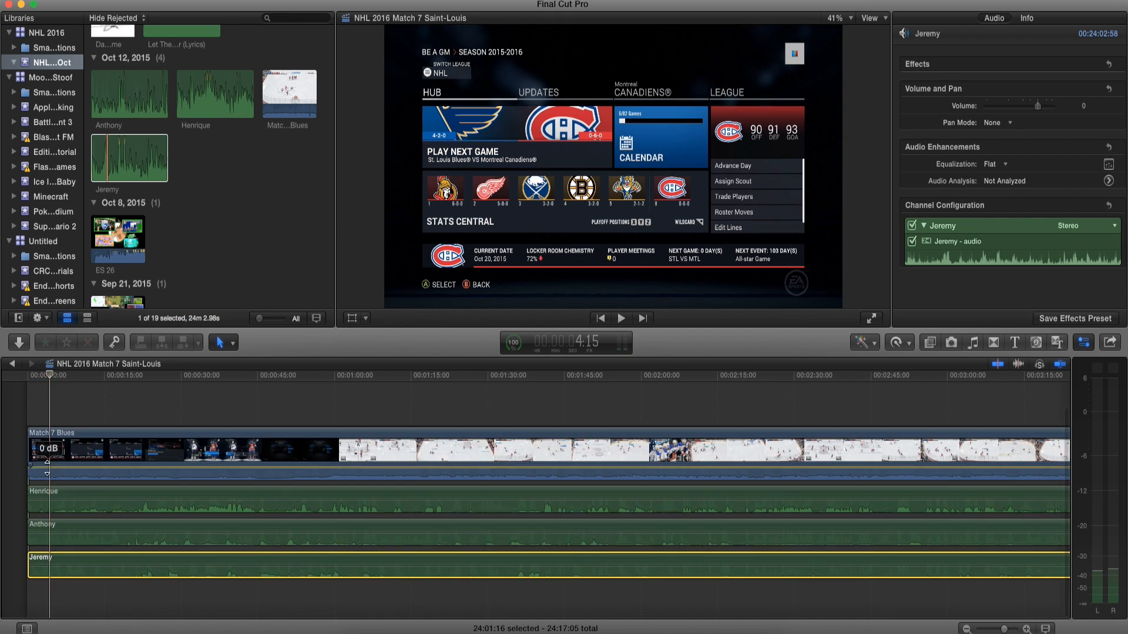
{"action": "key", "text": "space"}
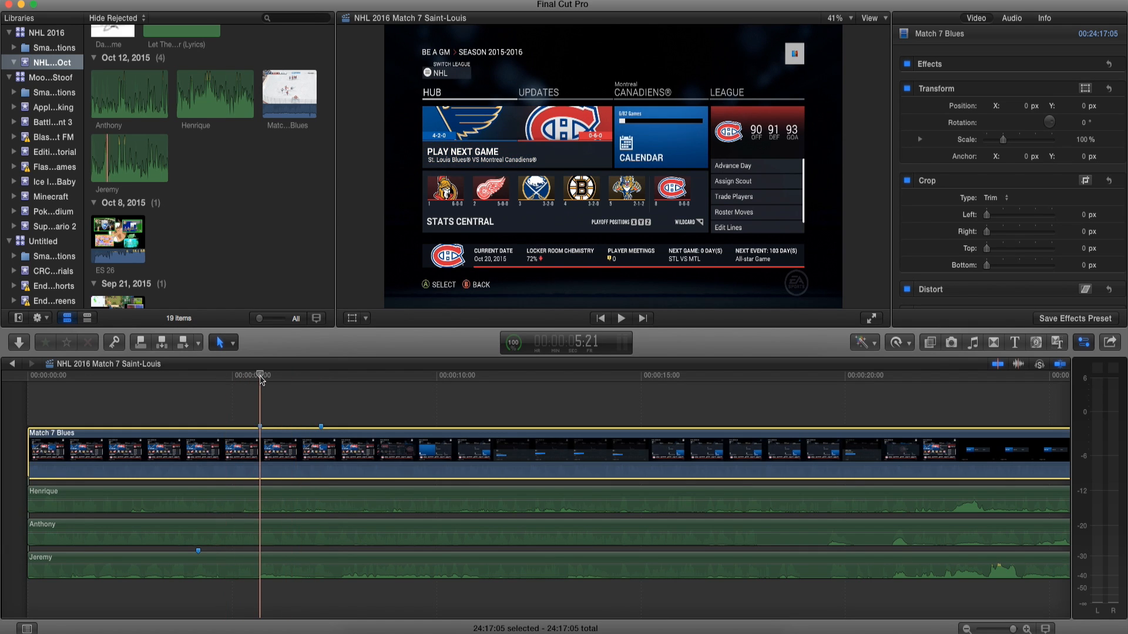
{"action": "right_click", "coordinate": [261, 425]}
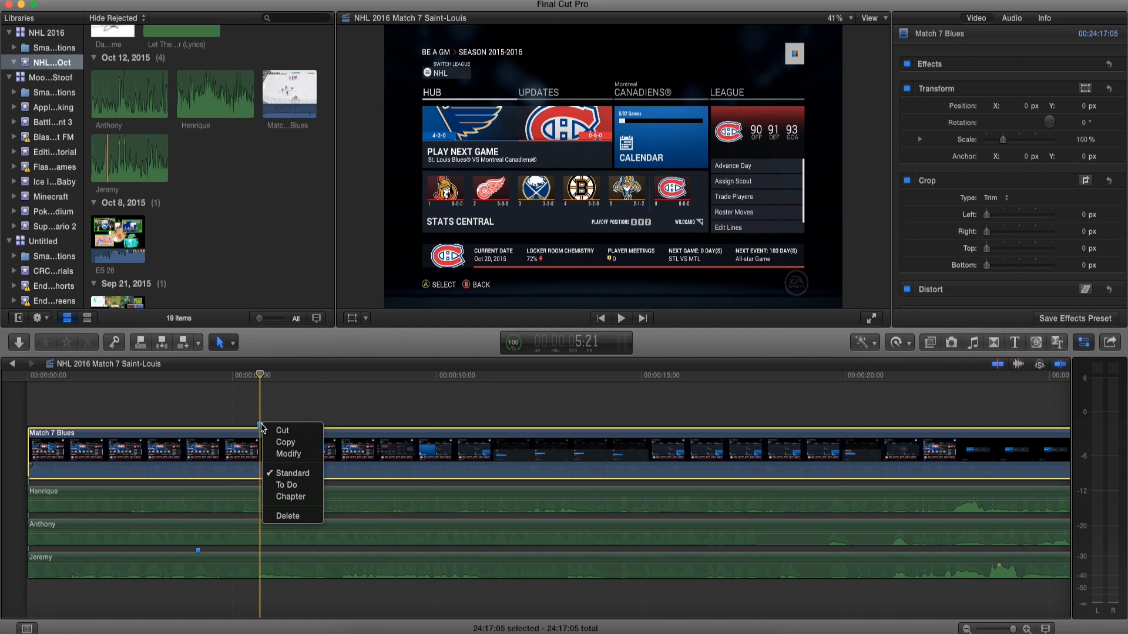
{"action": "left_click", "coordinate": [285, 517]}
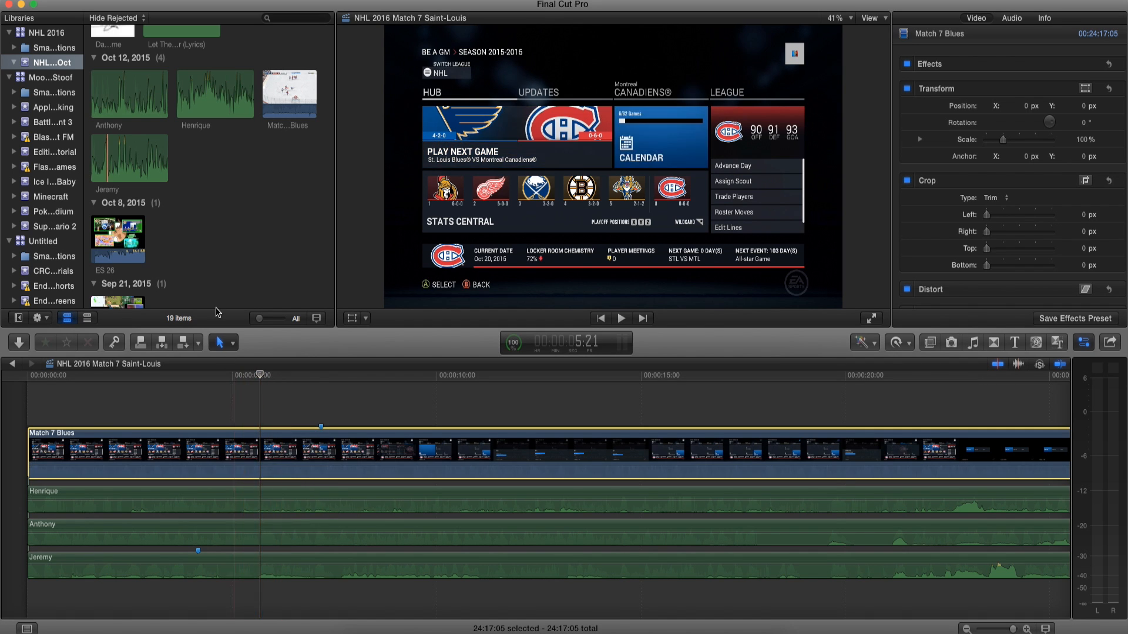
{"action": "left_click", "coordinate": [203, 377]}
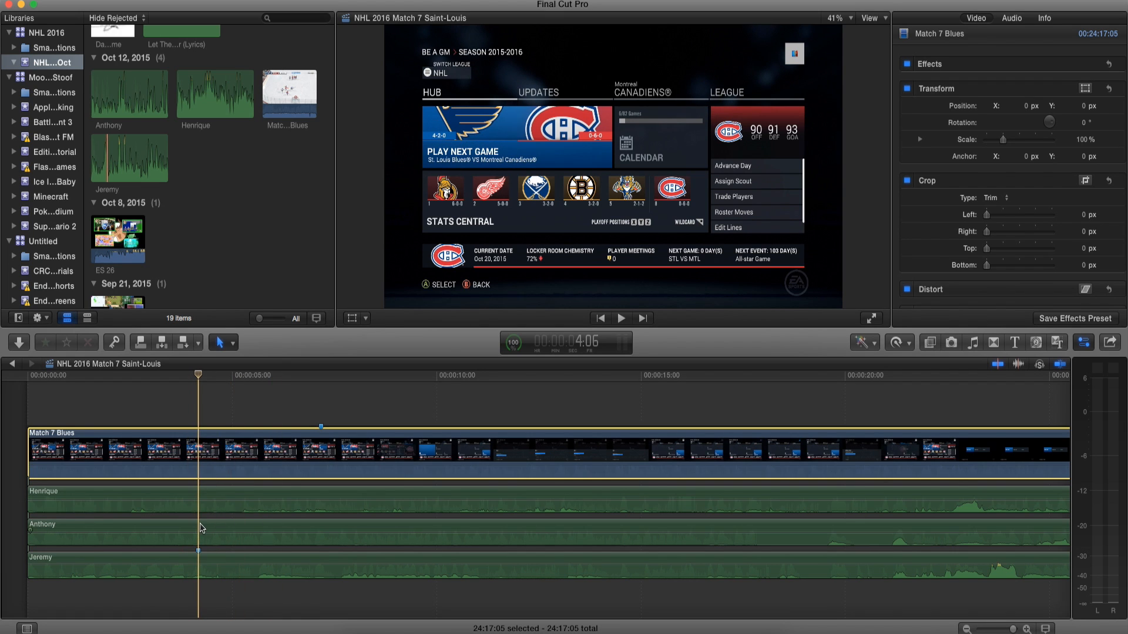
{"action": "key", "text": "b"}
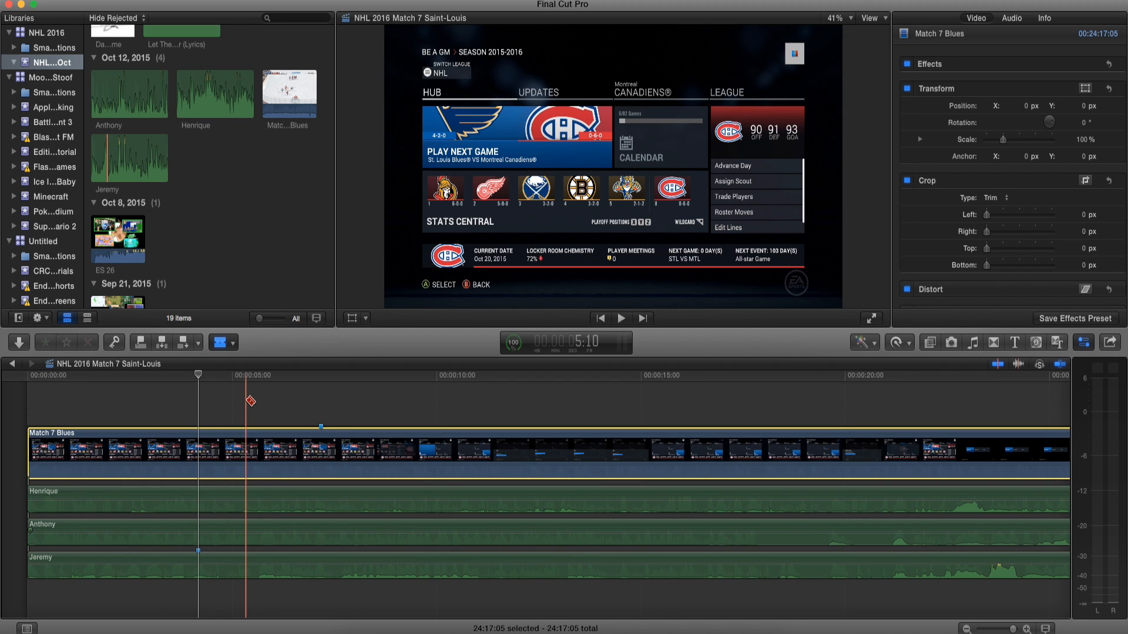
{"action": "key", "text": "a"}
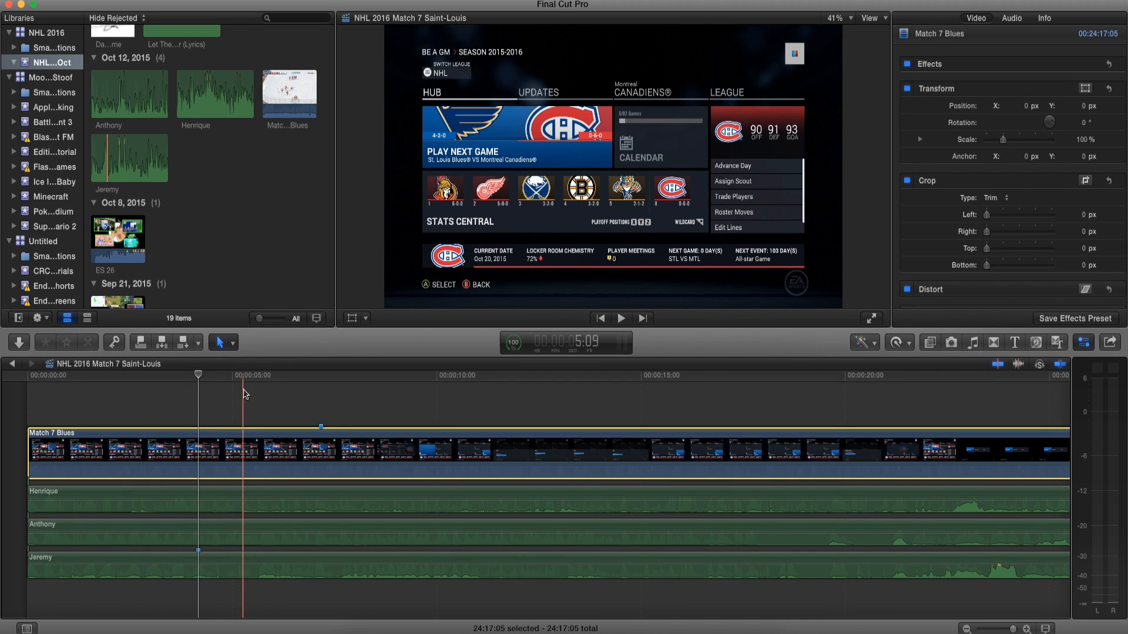
{"action": "left_click", "coordinate": [233, 345]}
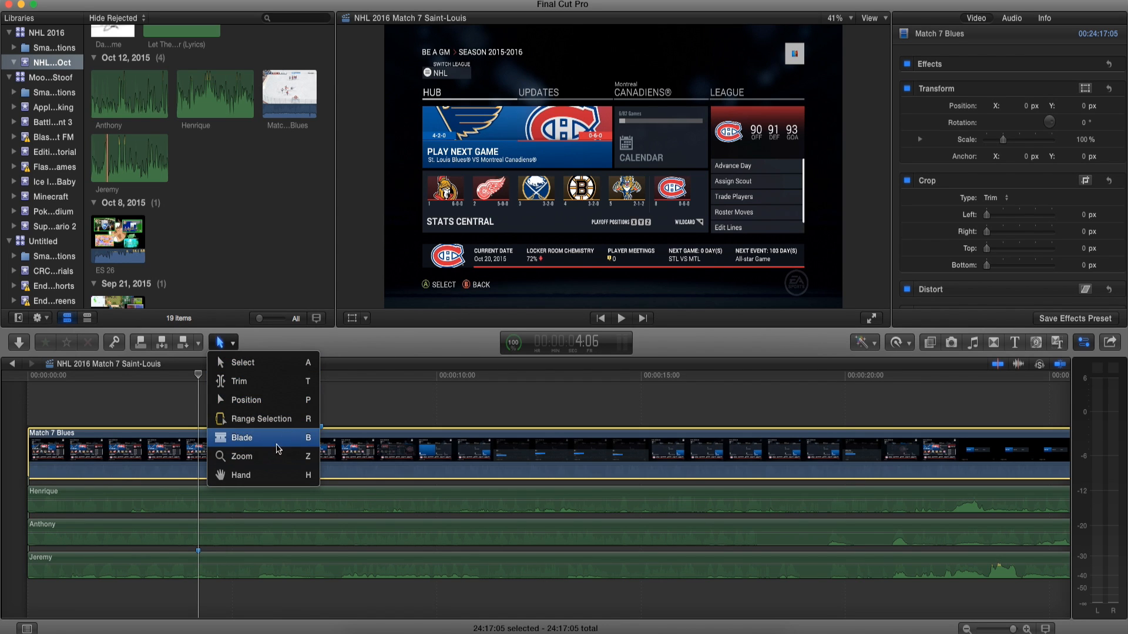
{"action": "left_click", "coordinate": [259, 480]}
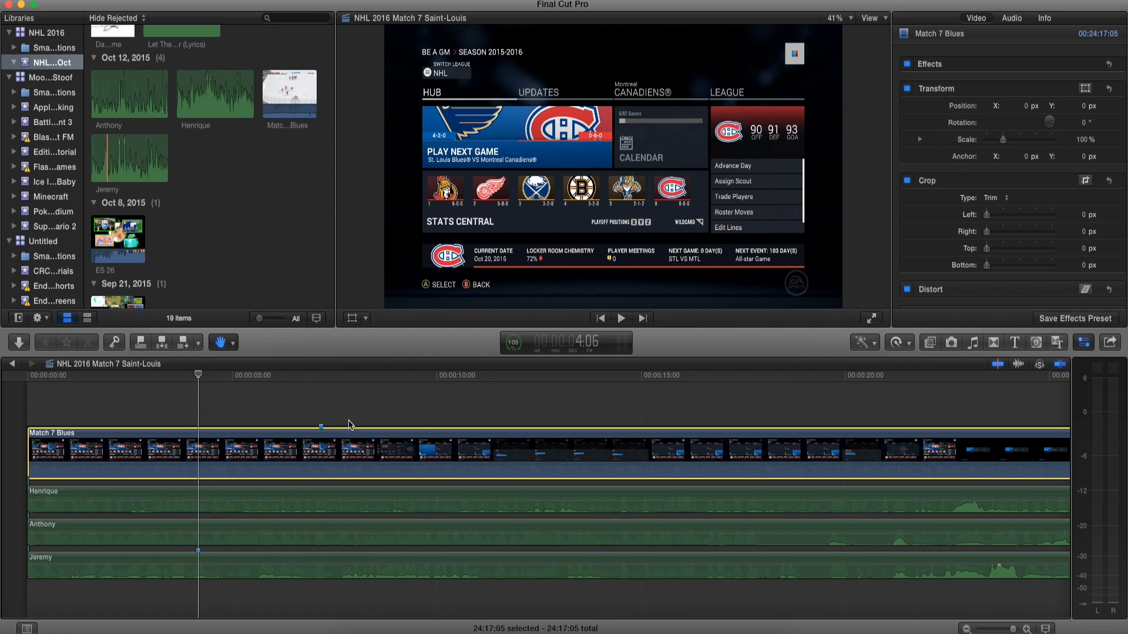
{"action": "mouse_move", "coordinate": [524, 434]}
{"action": "left_mouse_down"}
{"action": "mouse_move", "coordinate": [475, 434]}
{"action": "mouse_move", "coordinate": [525, 434]}
{"action": "left_mouse_up"}
Step: Split each of the three audio clips at the 4:06 playhead position with the Blade tool
{"action": "left_click", "coordinate": [227, 345]}
{"action": "left_click", "coordinate": [253, 438]}
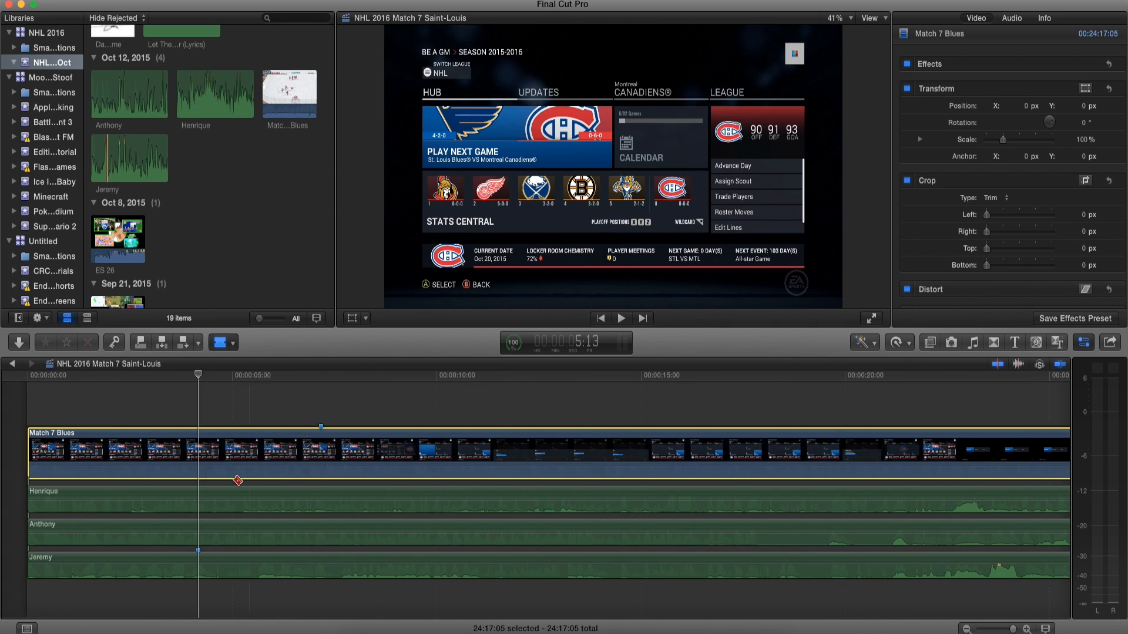
{"action": "left_click", "coordinate": [202, 500]}
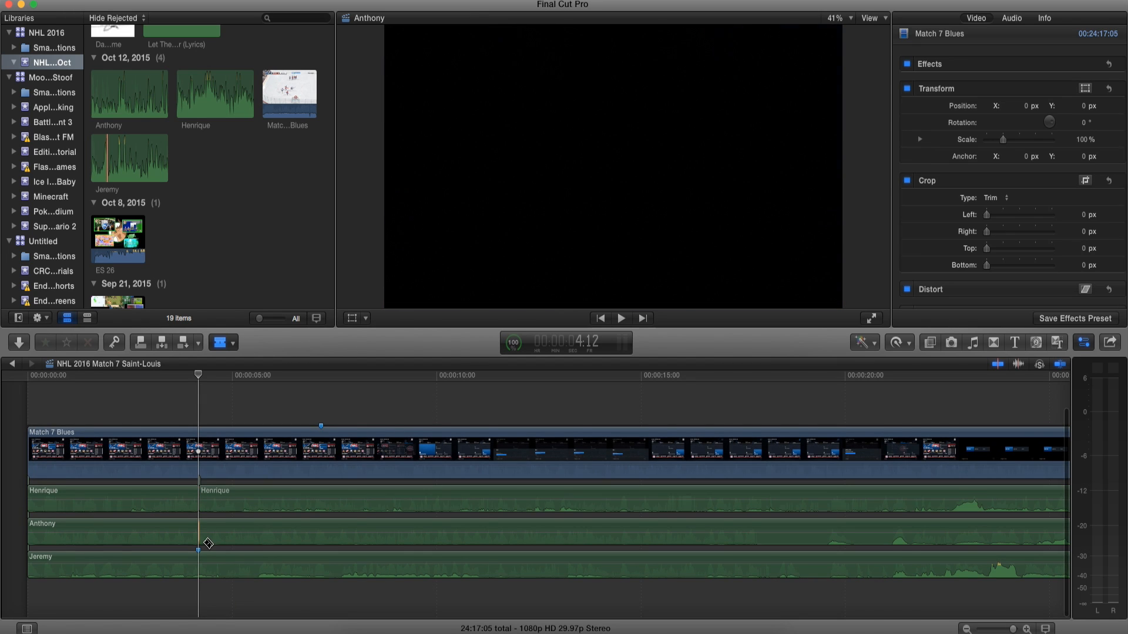
{"action": "left_click", "coordinate": [204, 533]}
{"action": "left_click", "coordinate": [199, 564]}
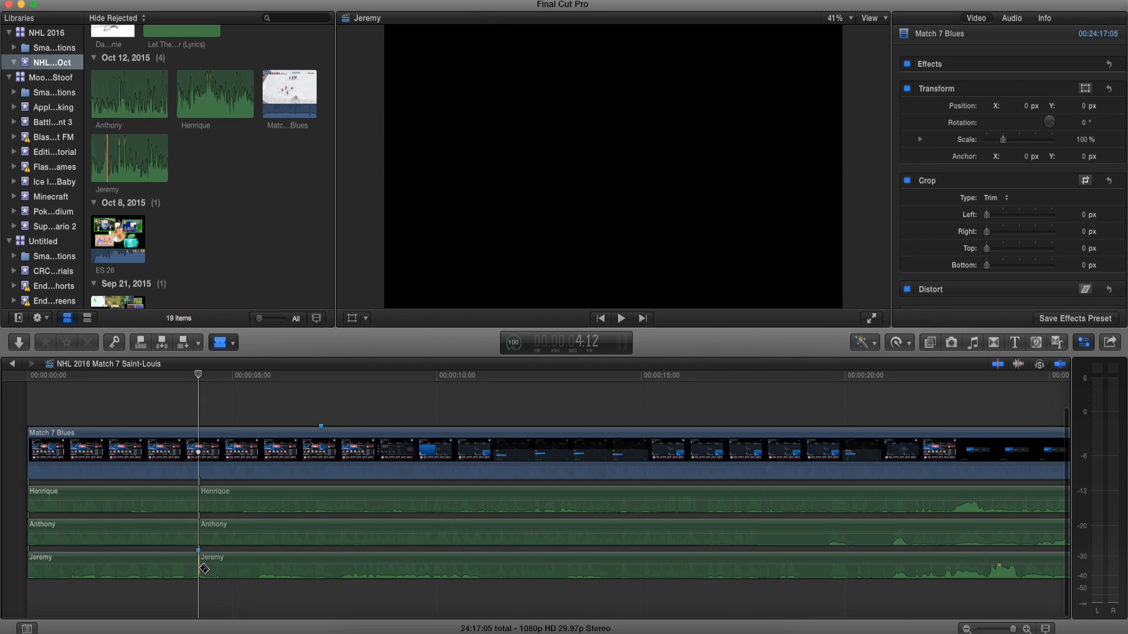
Step: Select the three short audio pieces before 4:06 with the Select tool and delete them
{"action": "key", "text": "a"}
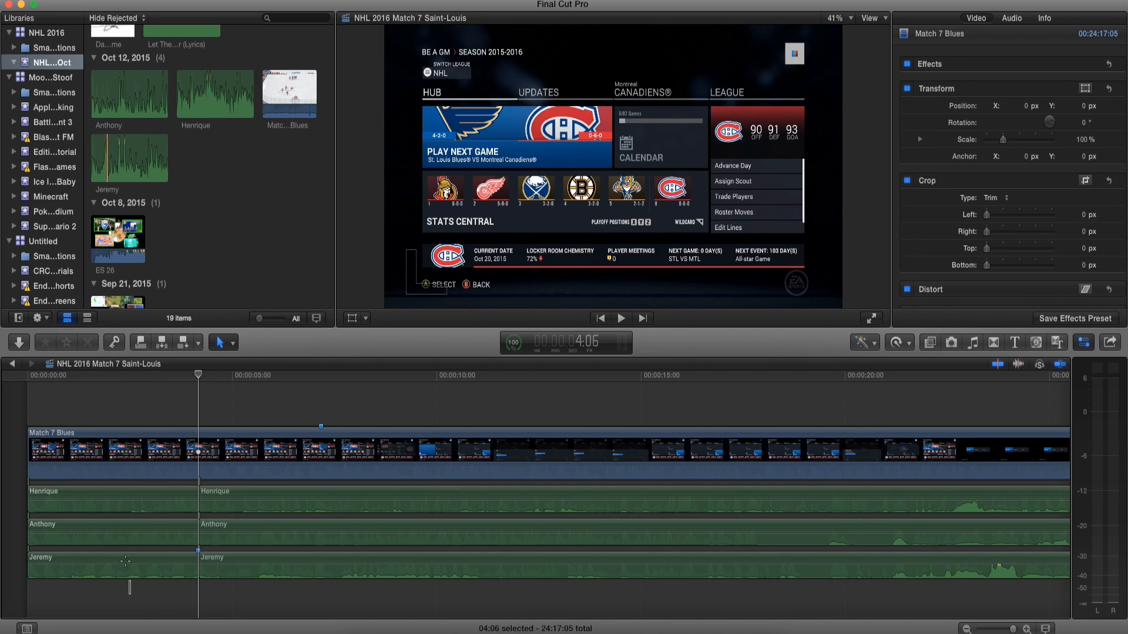
{"action": "left_click_drag", "start_coordinate": [132, 587], "coordinate": [121, 504]}
{"action": "key", "text": "Delete"}
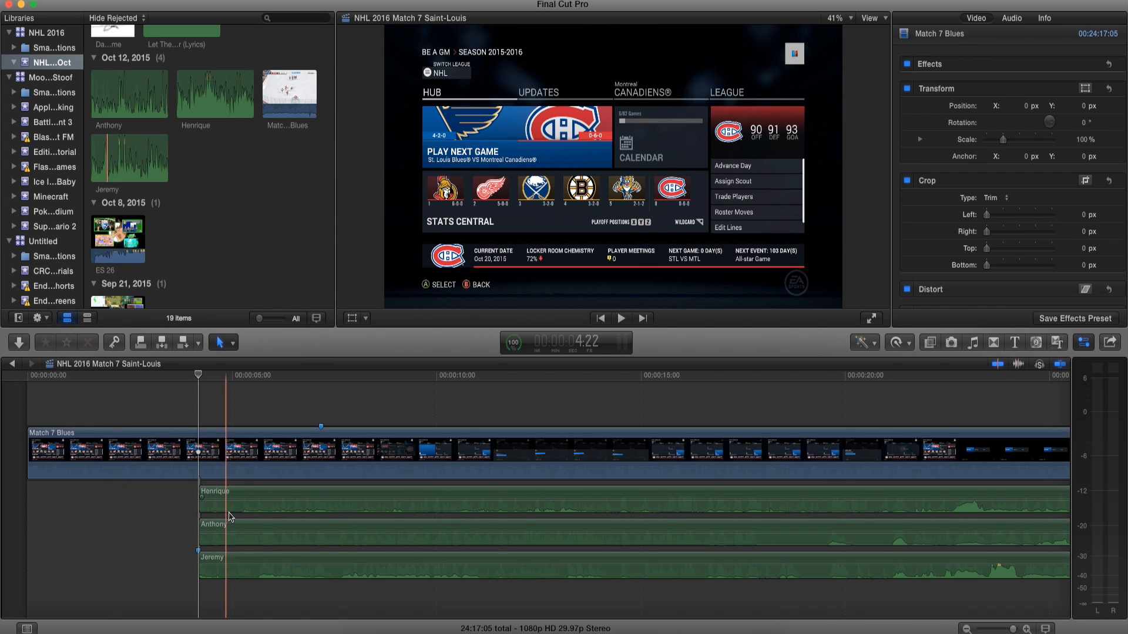
Step: Move the three remaining audio clips together so they start at the 7:06 marker on the Match 7 Blues clip
{"action": "left_click_drag", "start_coordinate": [276, 605], "coordinate": [345, 498]}
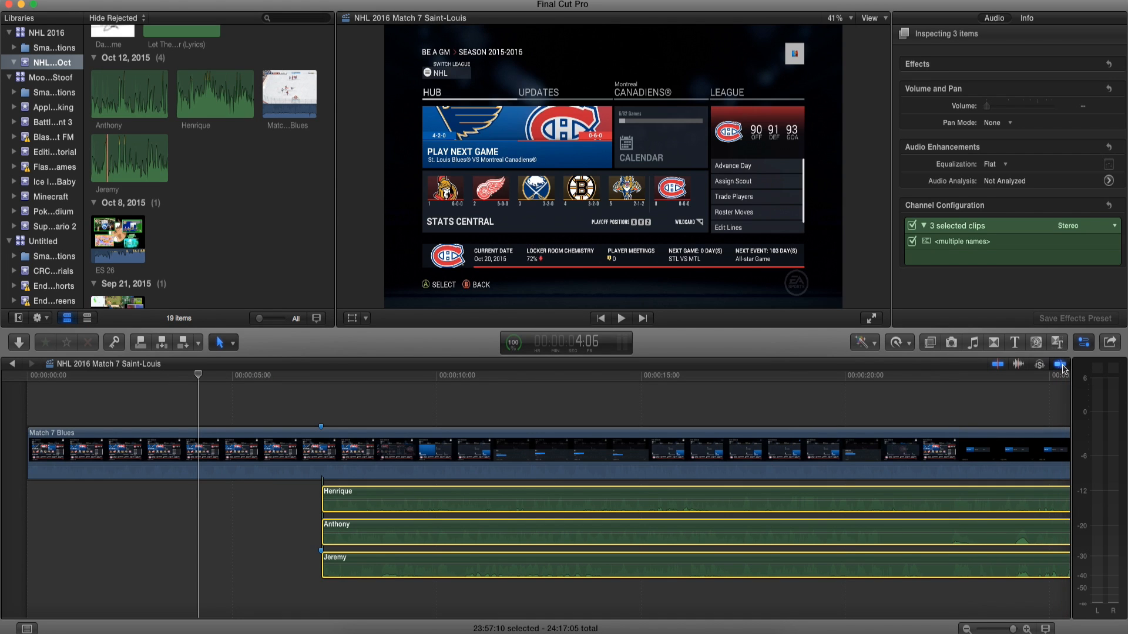
{"action": "mouse_move", "coordinate": [399, 497]}
{"action": "left_mouse_down"}
{"action": "mouse_move", "coordinate": [361, 496]}
{"action": "mouse_move", "coordinate": [428, 496]}
{"action": "mouse_move", "coordinate": [391, 496]}
{"action": "left_mouse_up"}
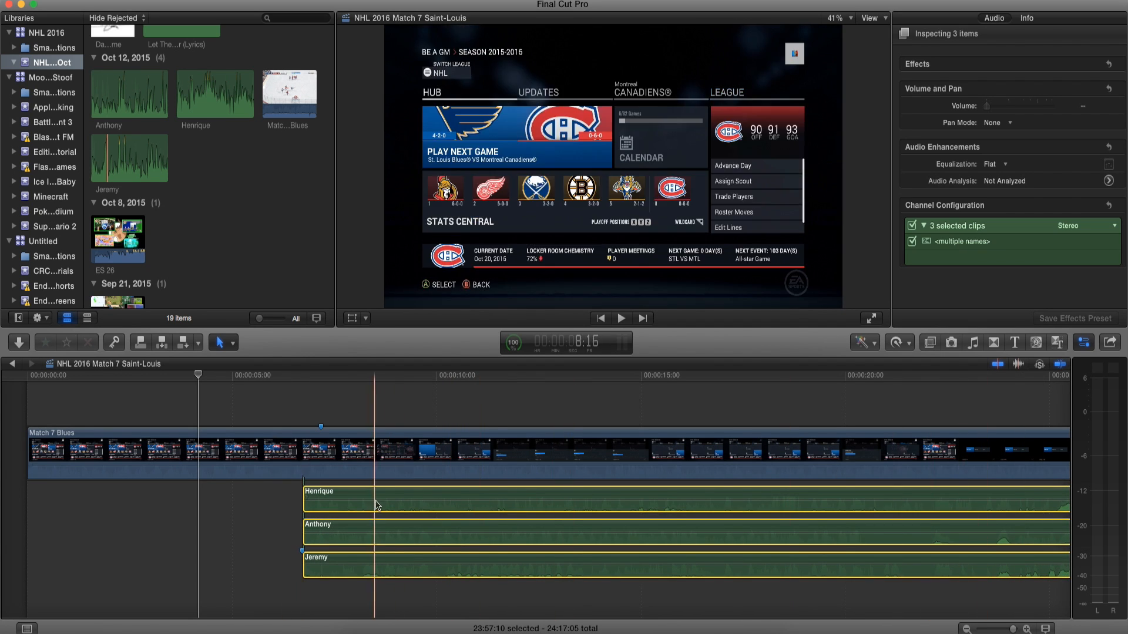
{"action": "left_click_drag", "start_coordinate": [368, 497], "coordinate": [386, 496]}
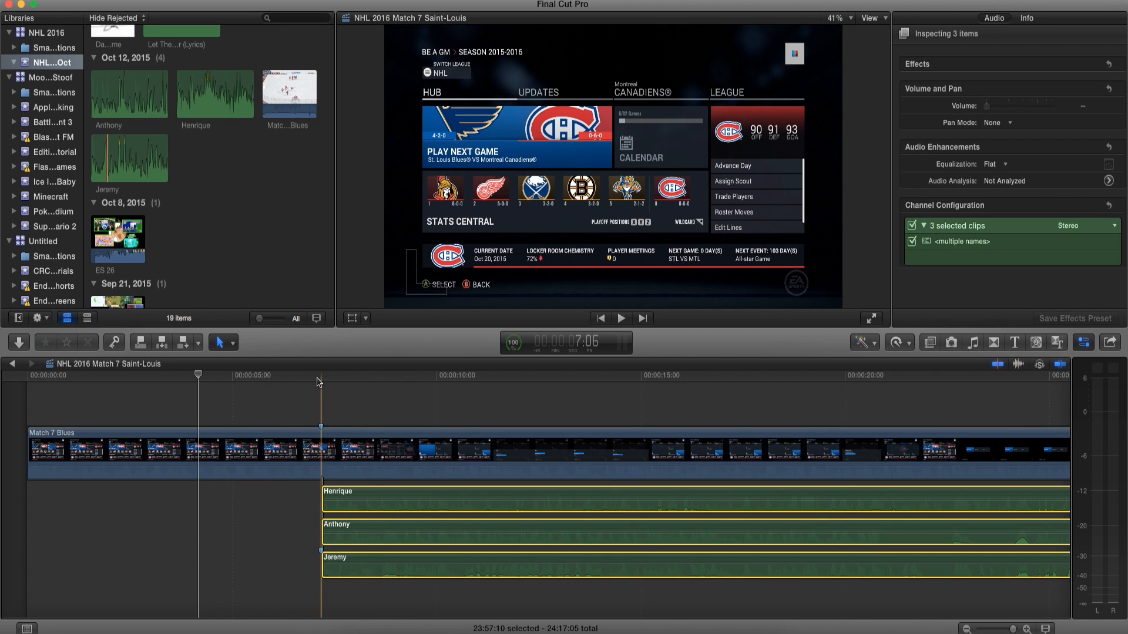
{"action": "left_click", "coordinate": [292, 571]}
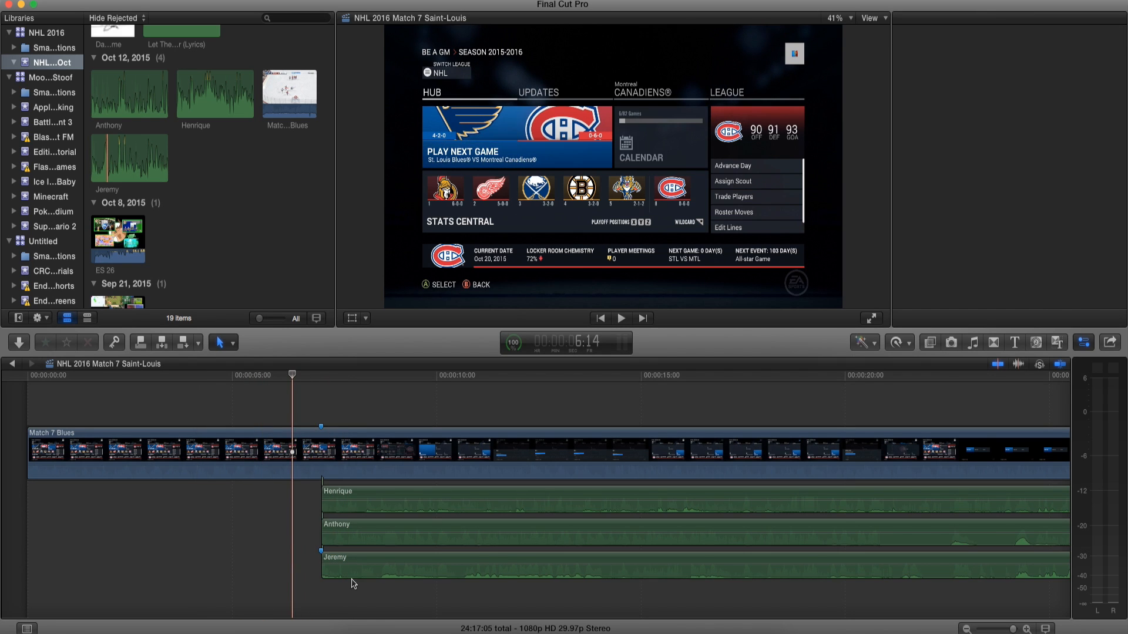
Step: Extend the start of the lowest audio clip back to about 4:06, play that section, and return the start to the 7:06 marker
{"action": "left_click_drag", "start_coordinate": [322, 558], "coordinate": [198, 558]}
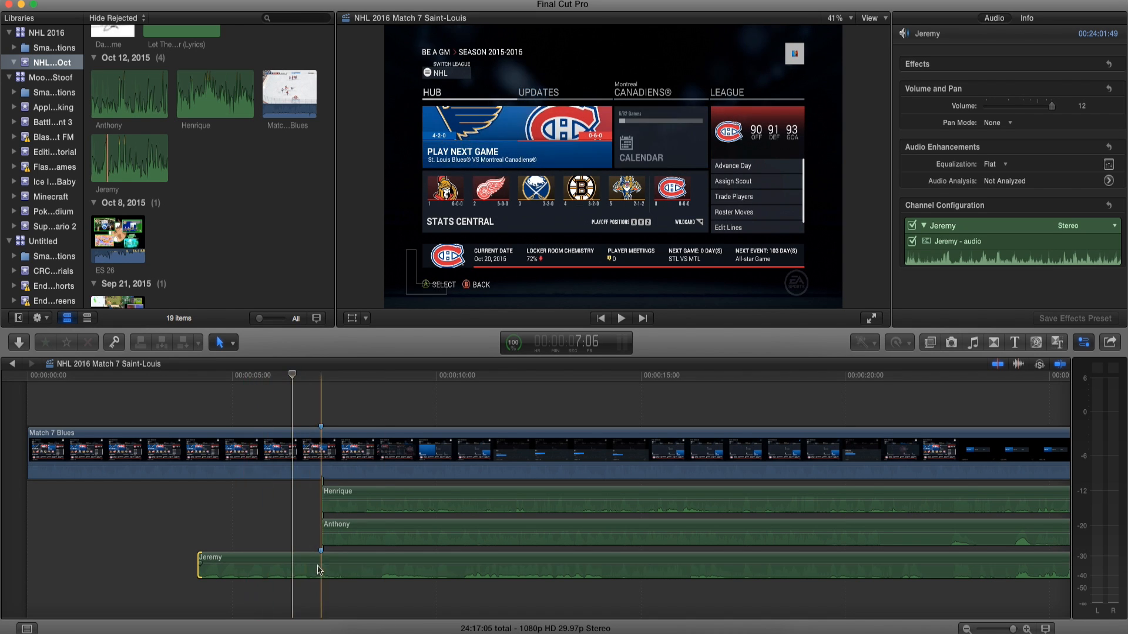
{"action": "left_click", "coordinate": [205, 379]}
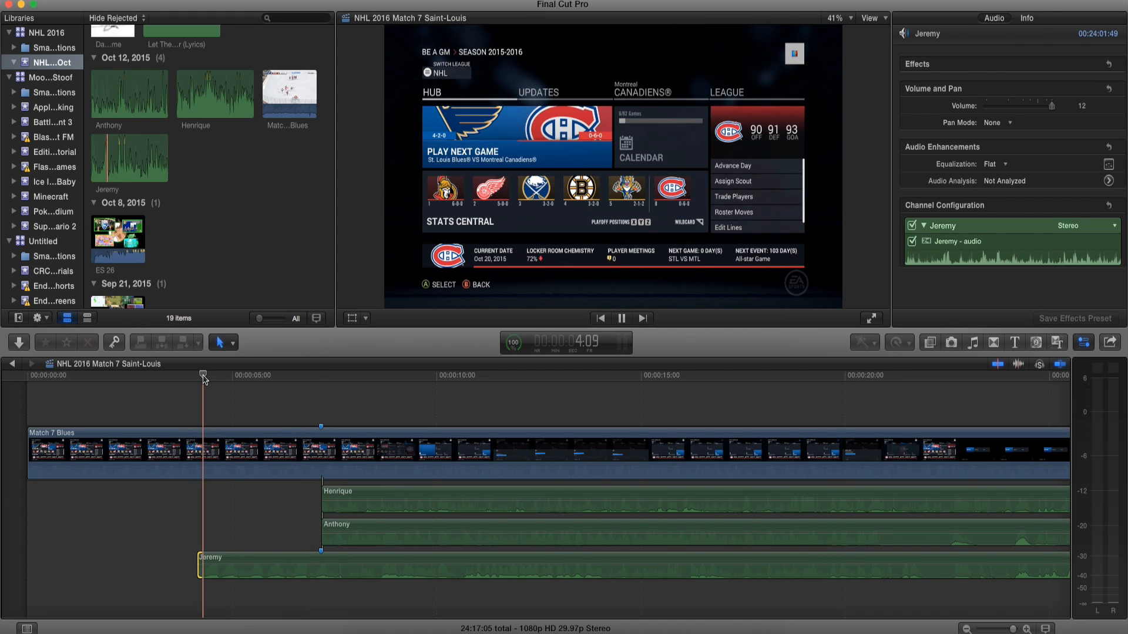
{"action": "key", "text": "space"}
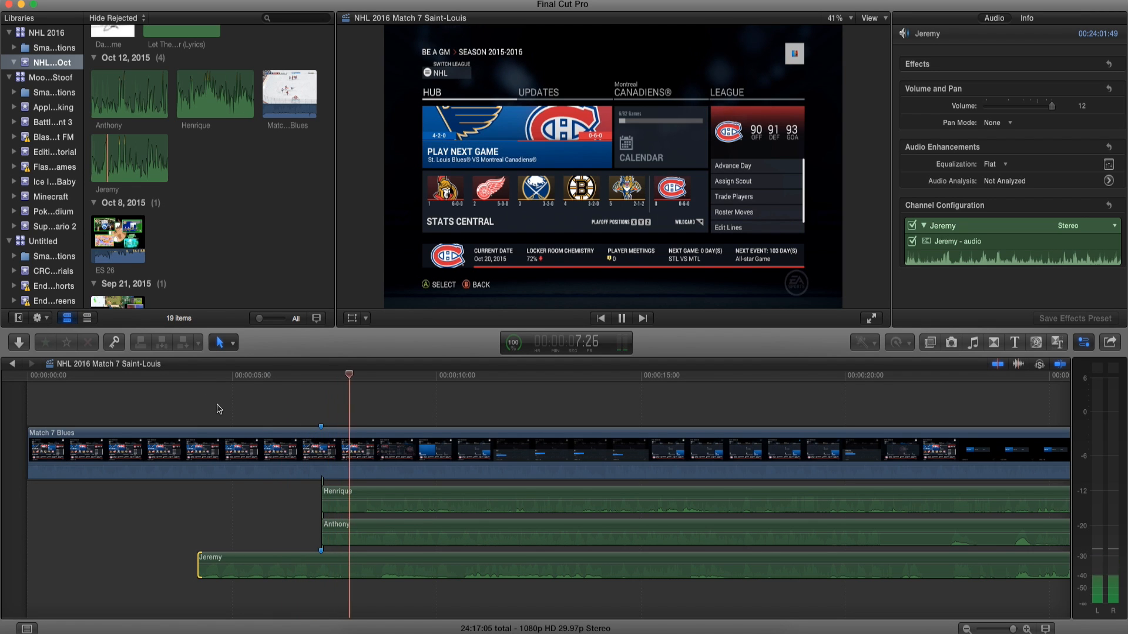
{"action": "key", "text": "space"}
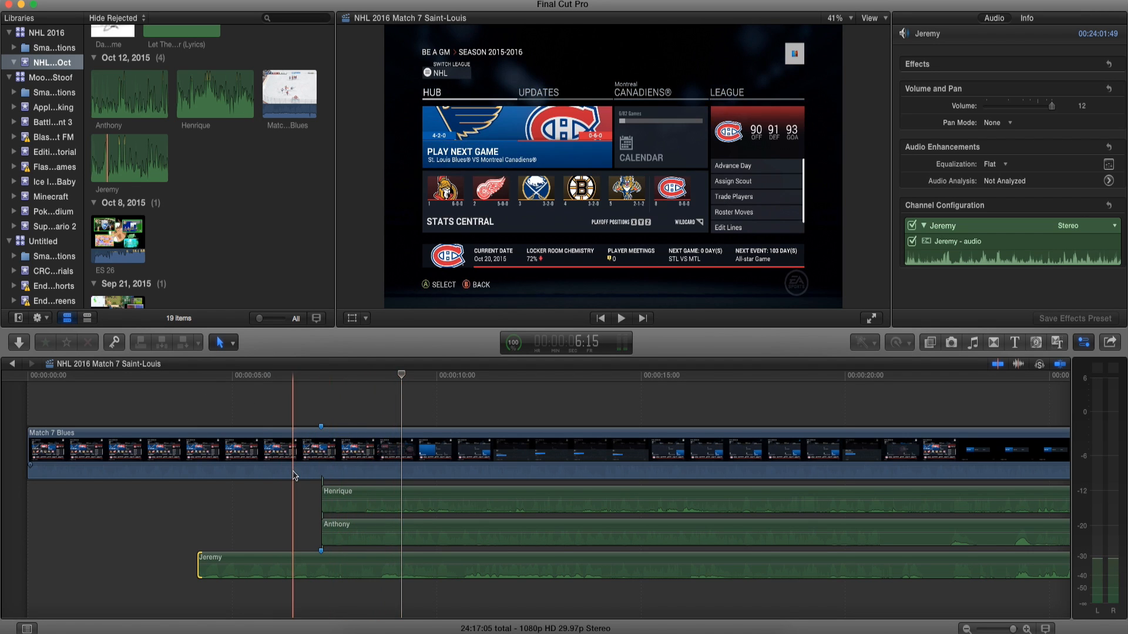
{"action": "mouse_move", "coordinate": [286, 467]}
{"action": "left_mouse_down"}
{"action": "mouse_move", "coordinate": [286, 479]}
{"action": "mouse_move", "coordinate": [289, 466]}
{"action": "left_mouse_up"}
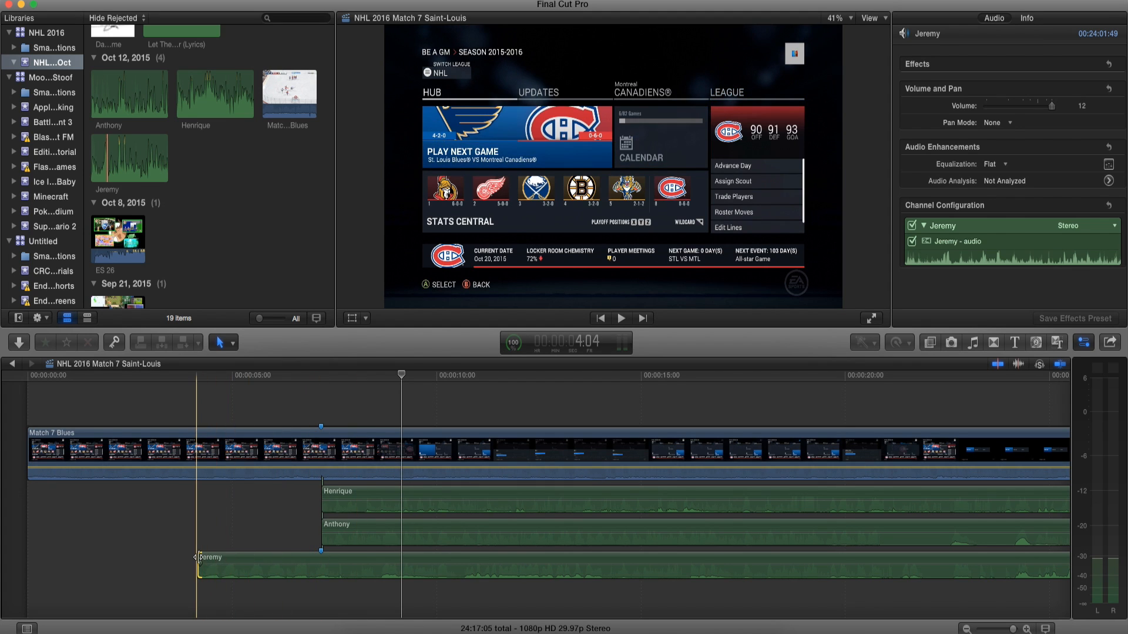
{"action": "left_click_drag", "start_coordinate": [198, 557], "coordinate": [321, 558]}
Step: Try the Trim tool on the start of the lowest audio clip and switch back to the Select tool
{"action": "left_click", "coordinate": [223, 342]}
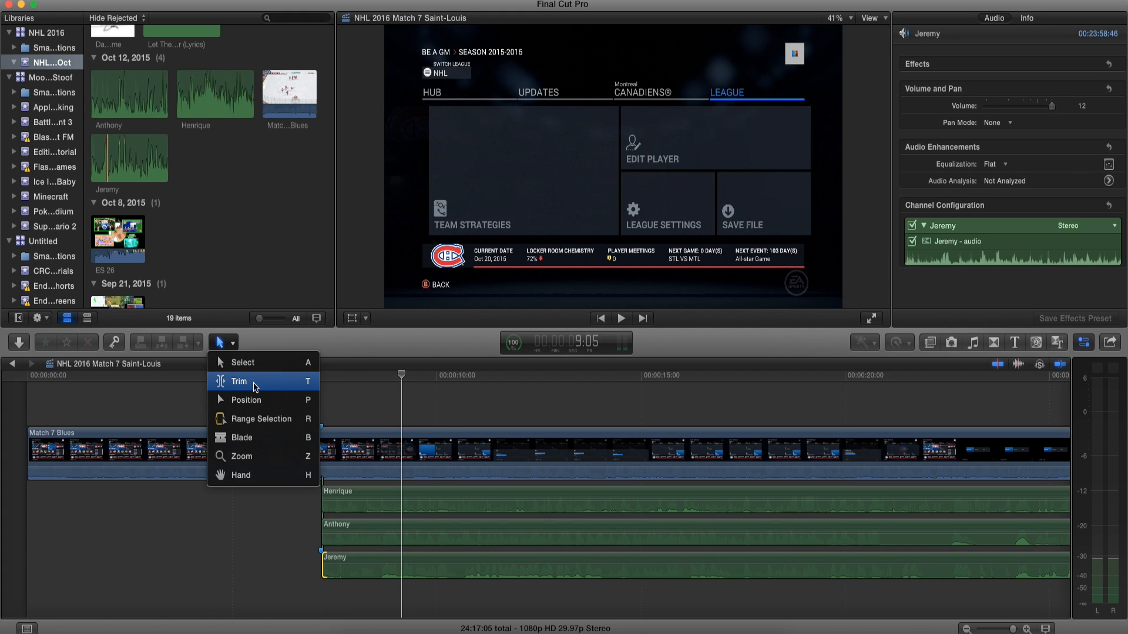
{"action": "left_click", "coordinate": [256, 382]}
{"action": "mouse_move", "coordinate": [327, 558]}
{"action": "left_mouse_down"}
{"action": "mouse_move", "coordinate": [366, 558]}
{"action": "mouse_move", "coordinate": [271, 556]}
{"action": "mouse_move", "coordinate": [332, 555]}
{"action": "left_mouse_up"}
{"action": "left_click", "coordinate": [233, 344]}
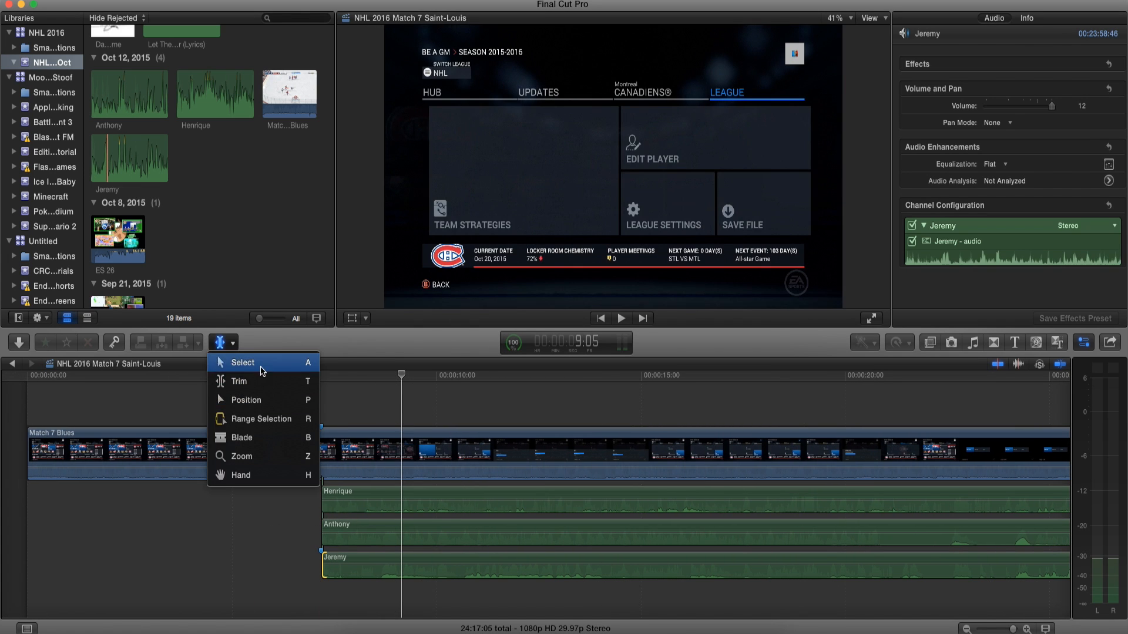
{"action": "left_click", "coordinate": [247, 363]}
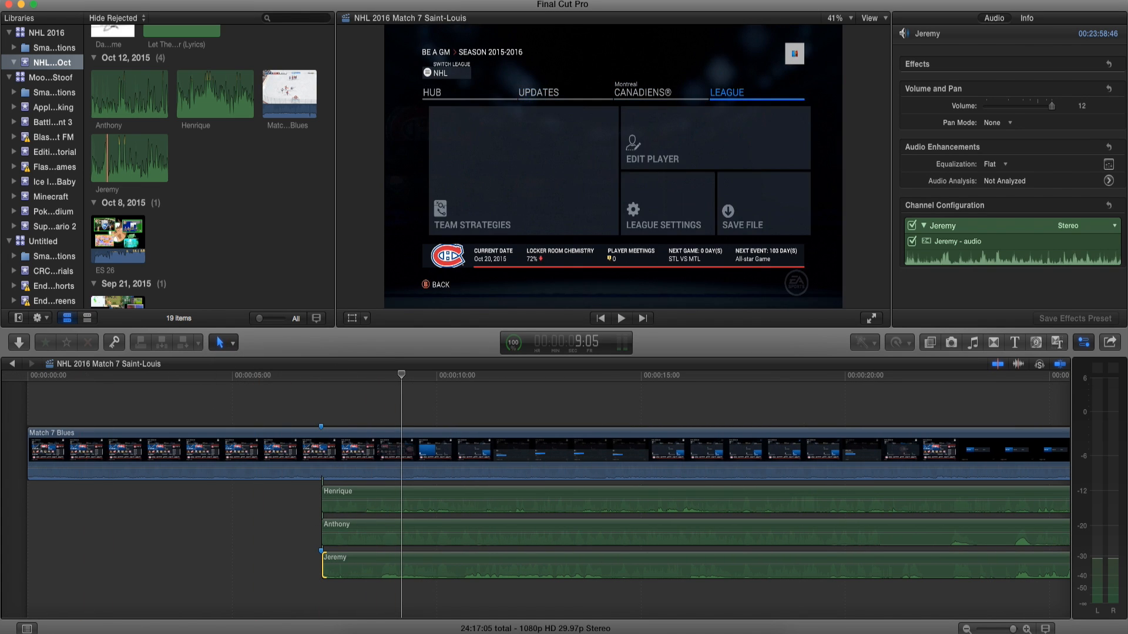
Step: Scrub forward to about 23:23 and play the section from there to check the gameplay against the voice tracks
{"action": "left_click", "coordinate": [94, 633]}
{"action": "left_click", "coordinate": [285, 341]}
{"action": "left_click", "coordinate": [396, 379]}
{"action": "left_click_drag", "start_coordinate": [397, 380], "coordinate": [710, 383]}
{"action": "scroll", "coordinate": [711, 383], "scroll_direction": "right", "scroll_amount": 5}
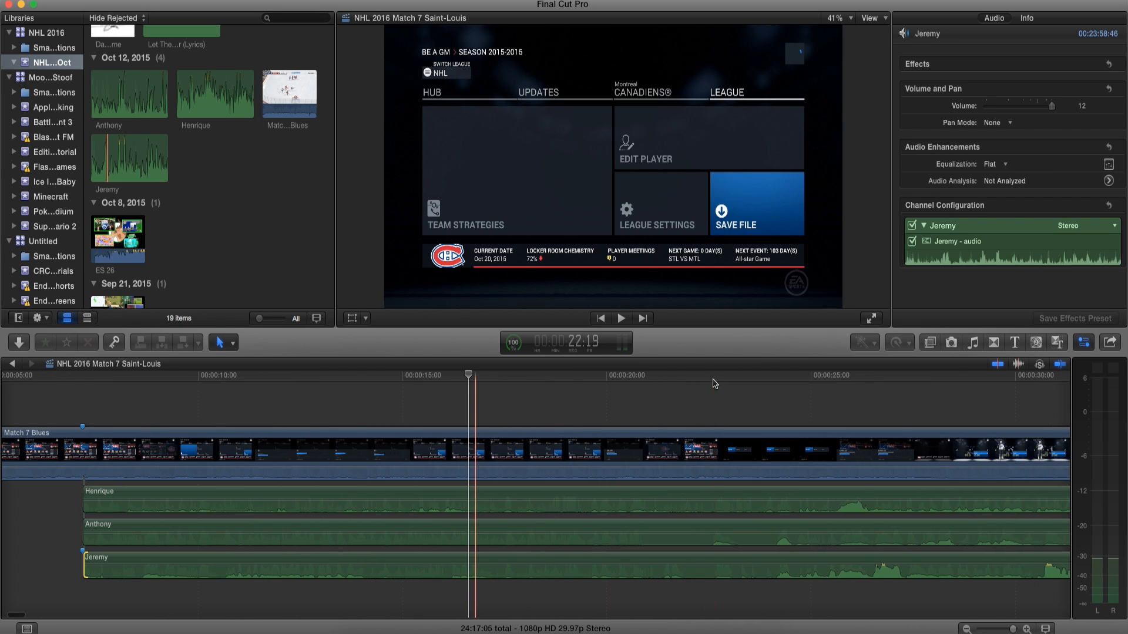
{"action": "scroll", "coordinate": [611, 390], "scroll_direction": "right", "scroll_amount": 5}
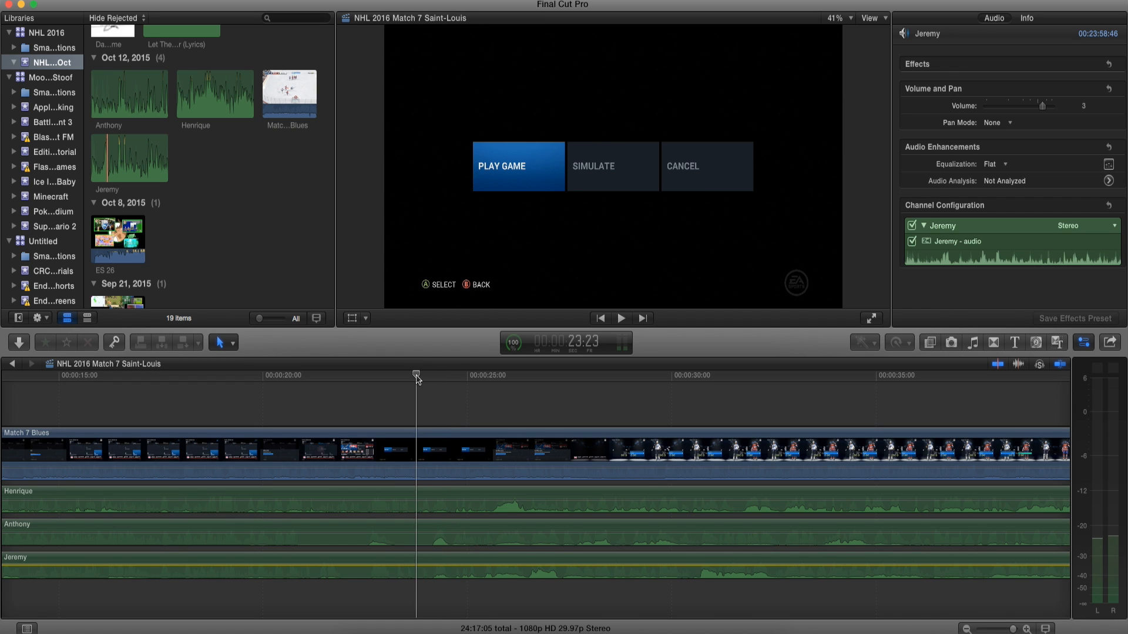
{"action": "key", "text": "space"}
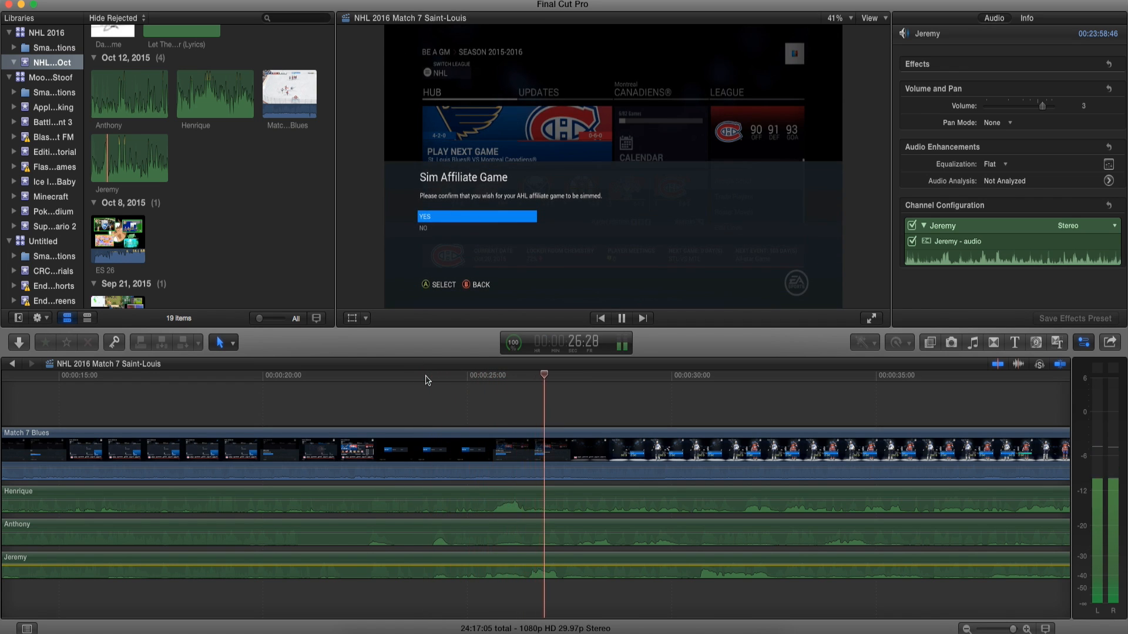
{"action": "key", "text": "space"}
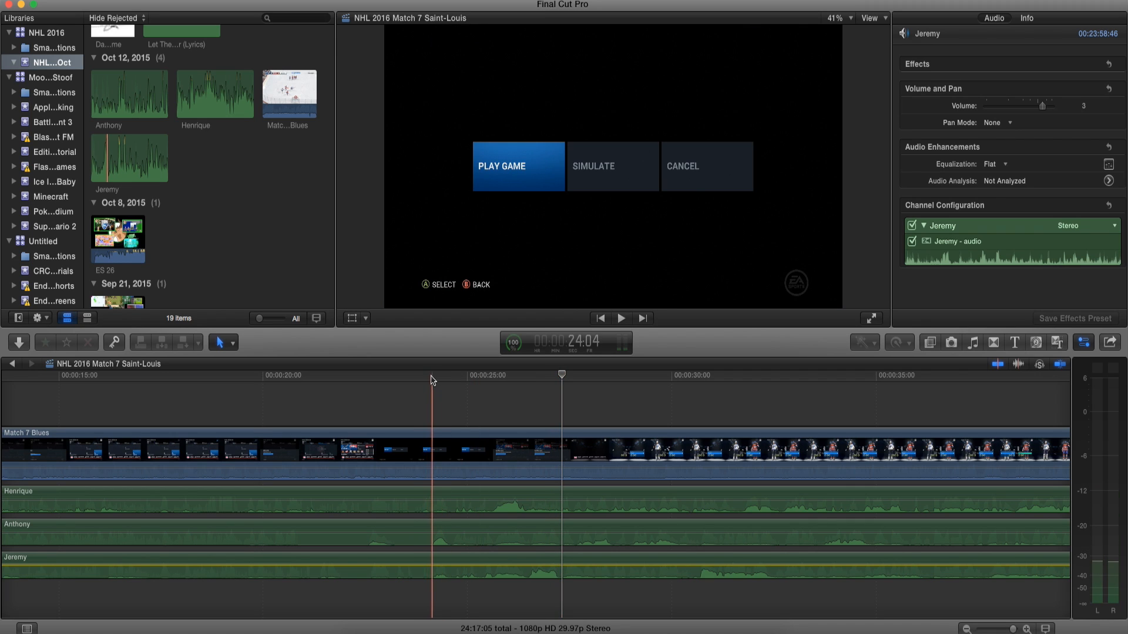
Step: Split the Match 7 Blues clip and all three audio clips at 23:25 with the Blade tool
{"action": "left_click", "coordinate": [428, 377]}
{"action": "left_click", "coordinate": [418, 376]}
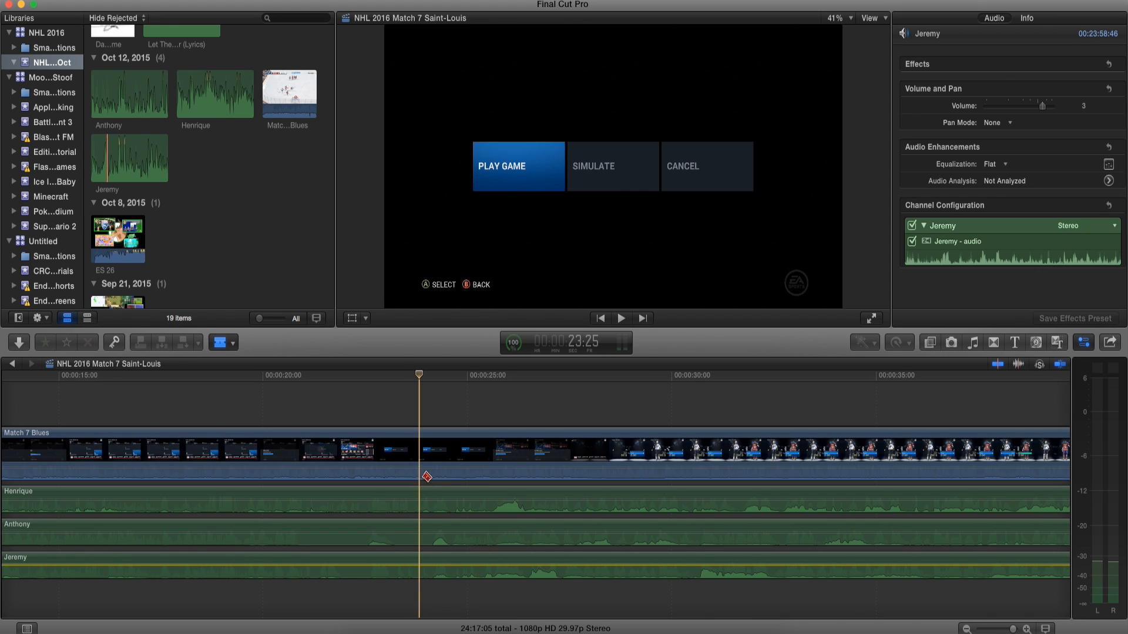
{"action": "left_click", "coordinate": [424, 458], "text": "shift"}
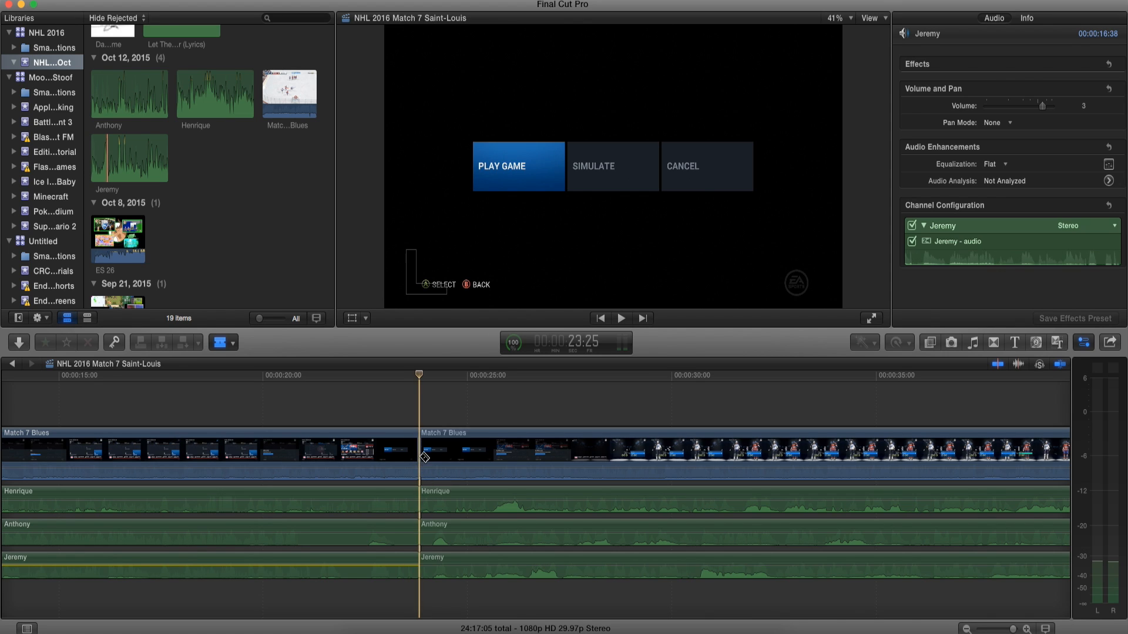
Step: Select the video and audio pieces before the cut at 23:25 and delete them all
{"action": "scroll", "coordinate": [421, 457], "scroll_direction": "left", "scroll_amount": 10}
{"action": "left_click_drag", "start_coordinate": [443, 404], "coordinate": [414, 605]}
{"action": "key", "text": "Delete"}
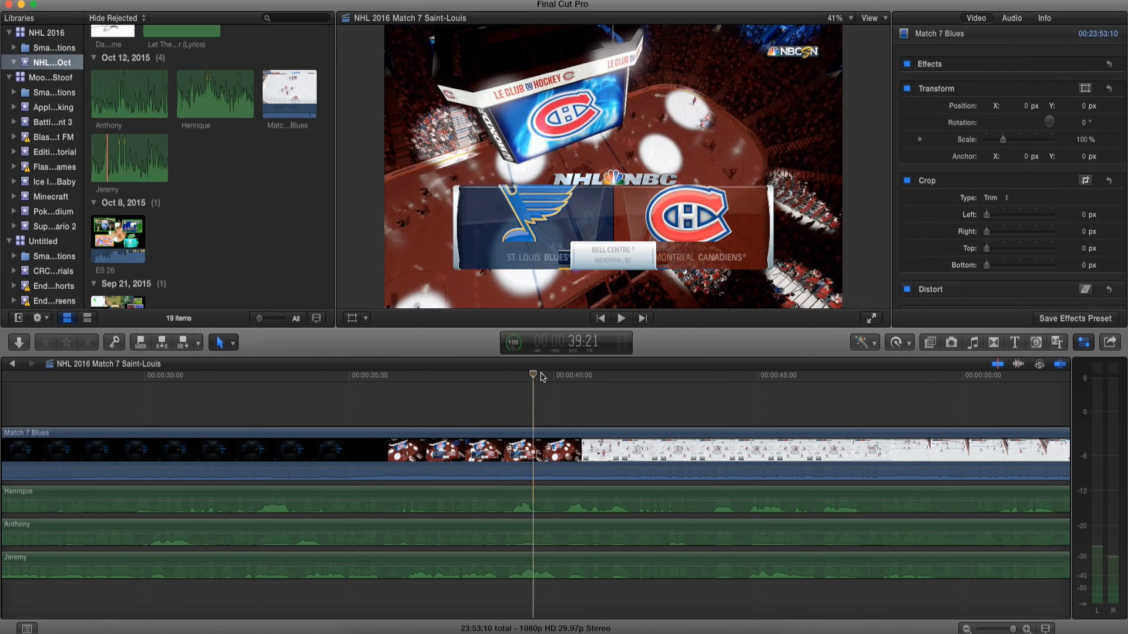
Step: Add a marker to the Match 7 Blues clip at the opening face-off, at 45:10
{"action": "left_click", "coordinate": [567, 376]}
{"action": "left_click_drag", "start_coordinate": [574, 379], "coordinate": [772, 391]}
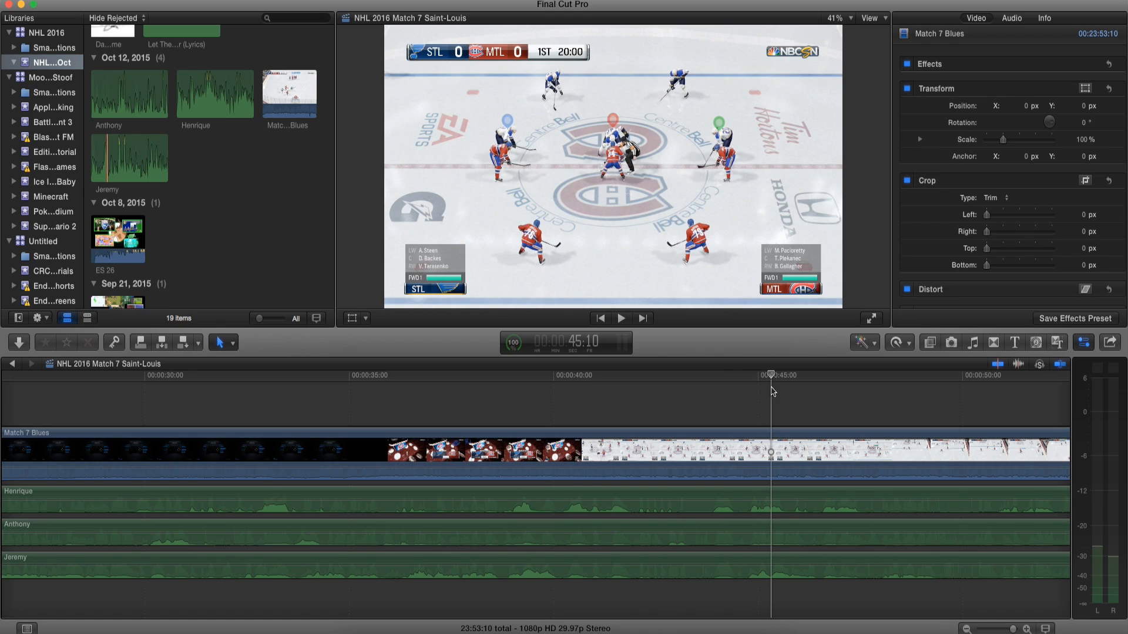
{"action": "left_click_drag", "start_coordinate": [773, 449], "coordinate": [775, 445]}
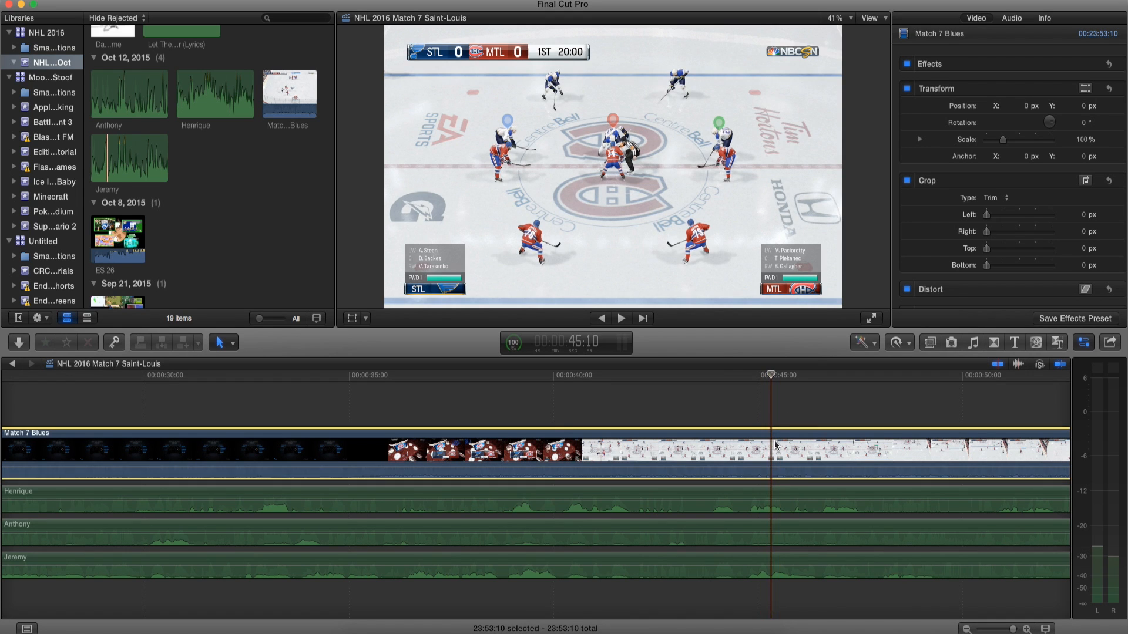
{"action": "scroll", "coordinate": [277, 182], "scroll_direction": "down", "scroll_amount": 3}
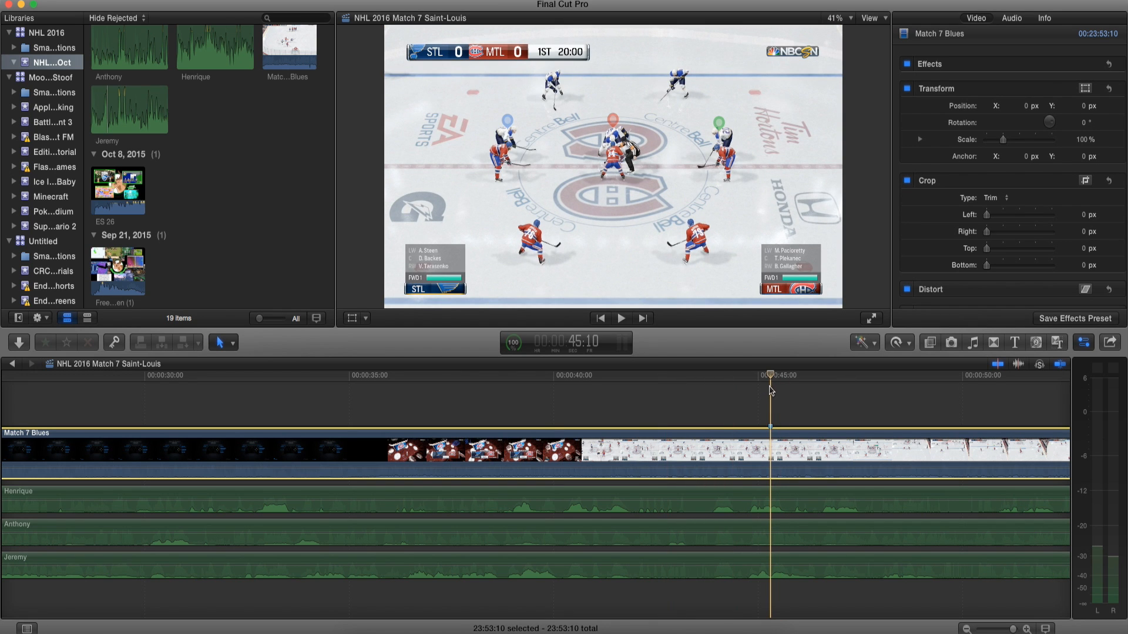
Step: Connect the antnee character image above the gameplay clip, starting at the 45:10 marker
{"action": "scroll", "coordinate": [239, 195], "scroll_direction": "down", "scroll_amount": 5}
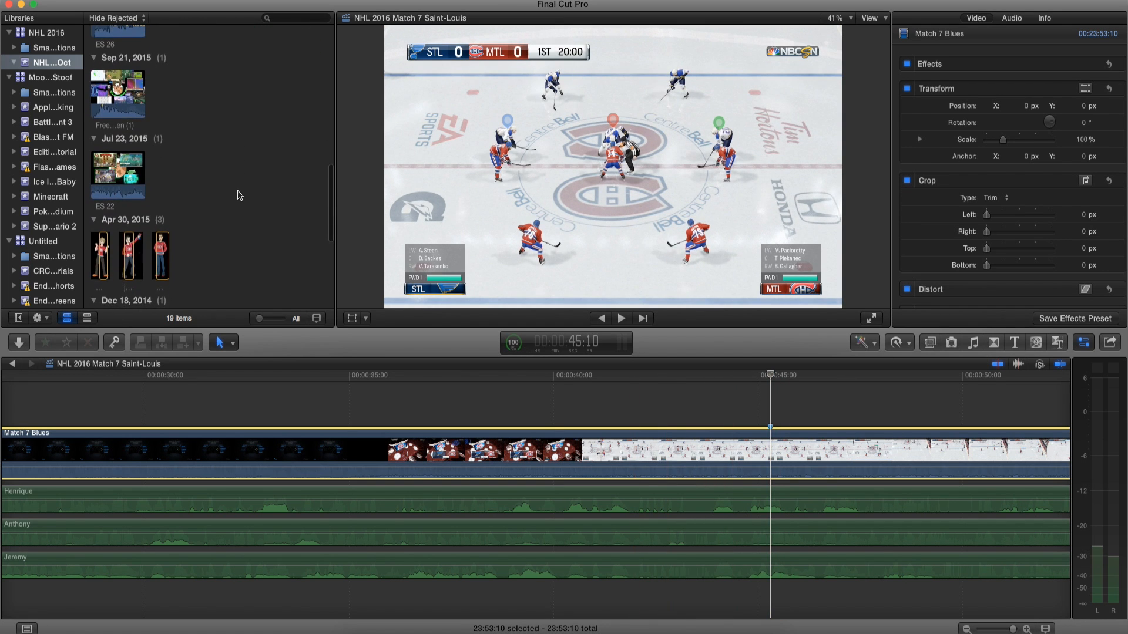
{"action": "scroll", "coordinate": [519, 405], "scroll_direction": "right", "scroll_amount": 5}
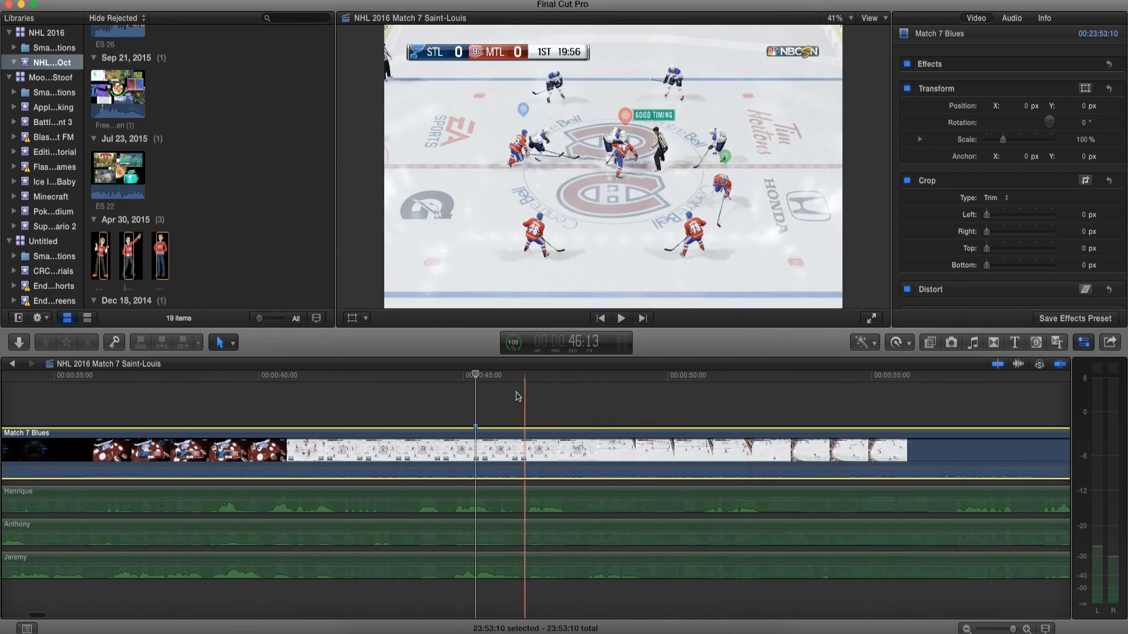
{"action": "left_click", "coordinate": [477, 394]}
{"action": "scroll", "coordinate": [152, 189], "scroll_direction": "down", "scroll_amount": 5}
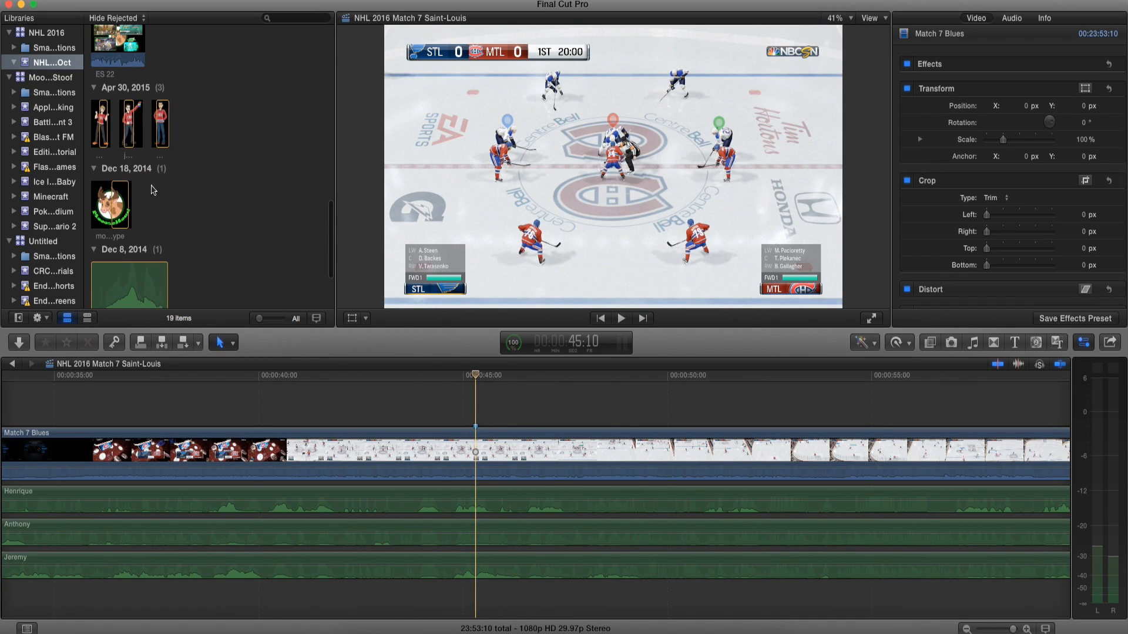
{"action": "left_click_drag", "start_coordinate": [104, 141], "coordinate": [476, 386]}
{"action": "scroll", "coordinate": [435, 394], "scroll_direction": "right", "scroll_amount": 4}
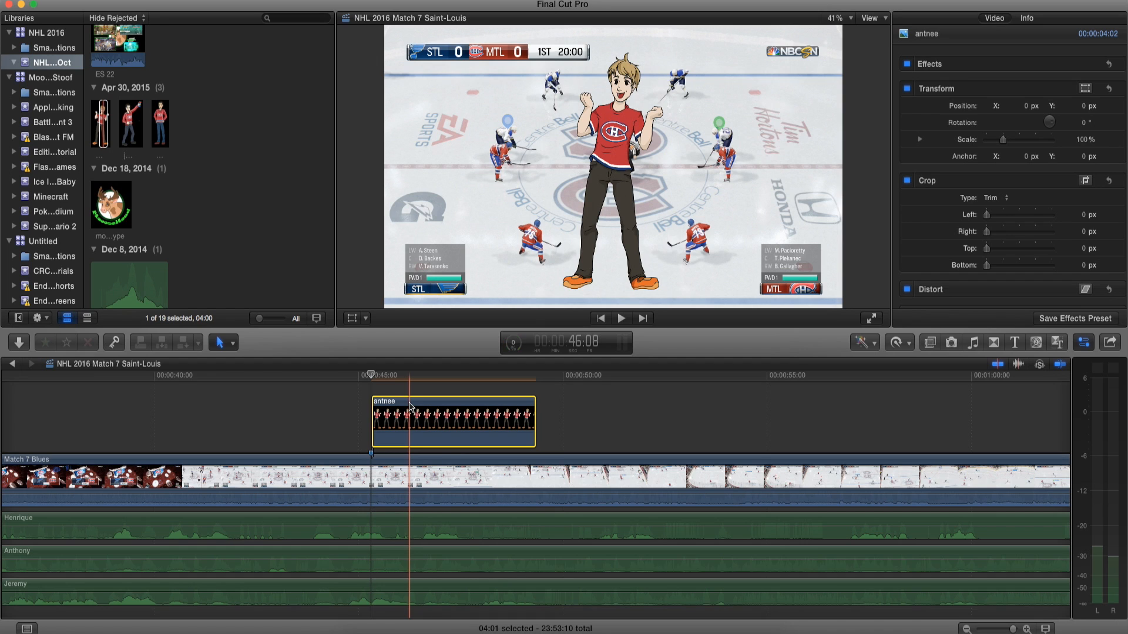
Step: Extend the end of the antnee clip so it lasts about 8 seconds
{"action": "left_click", "coordinate": [386, 480]}
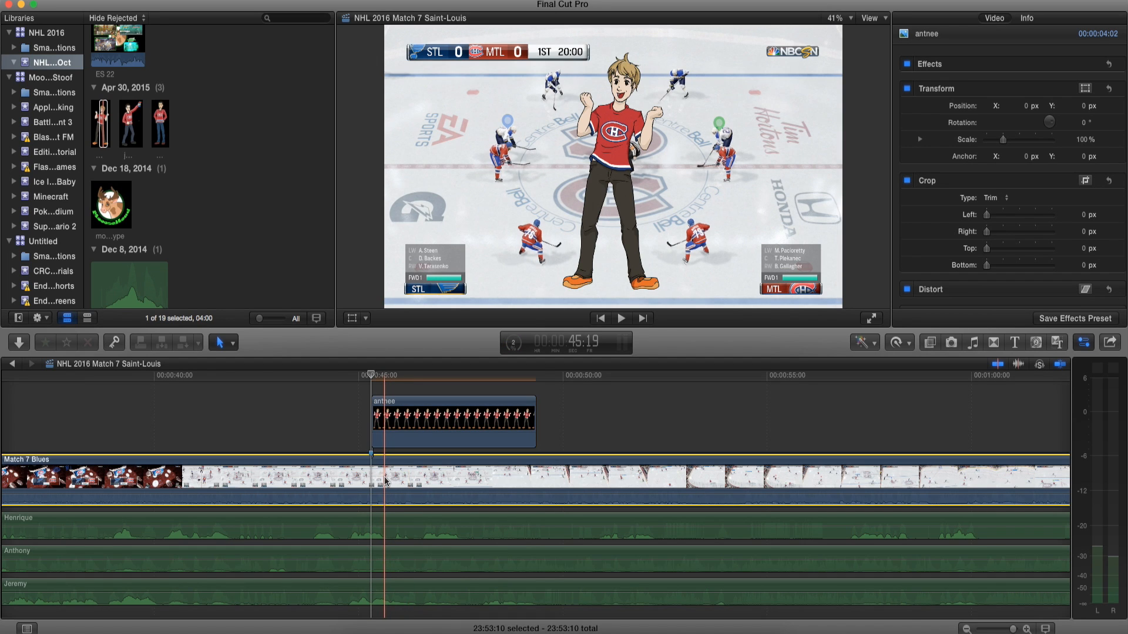
{"action": "left_click", "coordinate": [395, 413]}
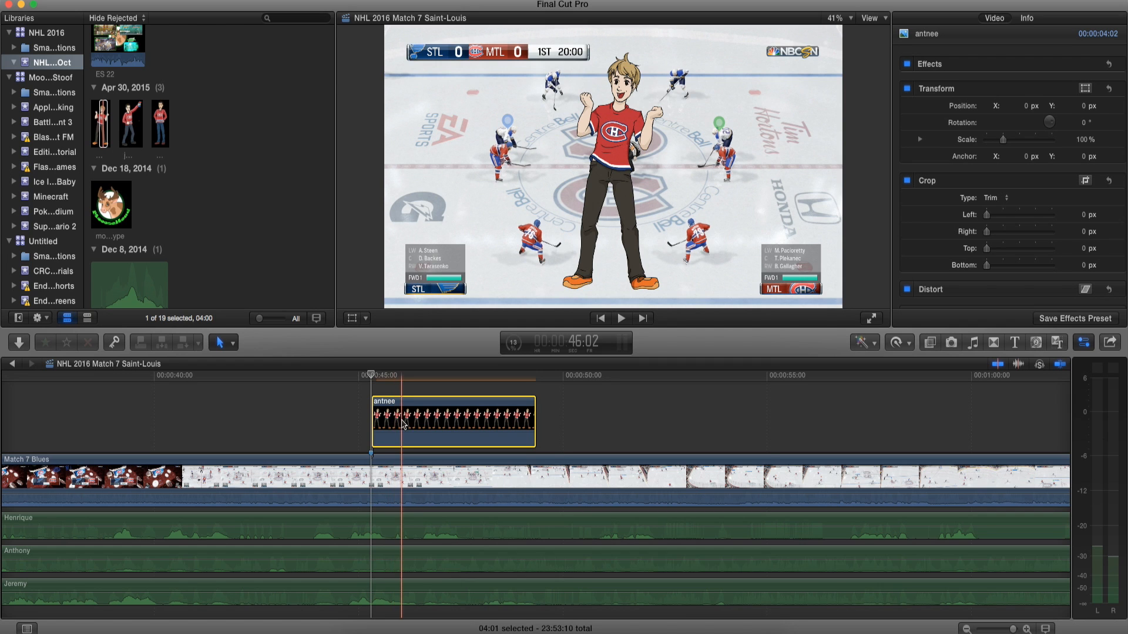
{"action": "mouse_move", "coordinate": [396, 413]}
{"action": "left_mouse_down"}
{"action": "mouse_move", "coordinate": [394, 511]}
{"action": "mouse_move", "coordinate": [411, 529]}
{"action": "mouse_move", "coordinate": [397, 528]}
{"action": "mouse_move", "coordinate": [398, 401]}
{"action": "left_mouse_up"}
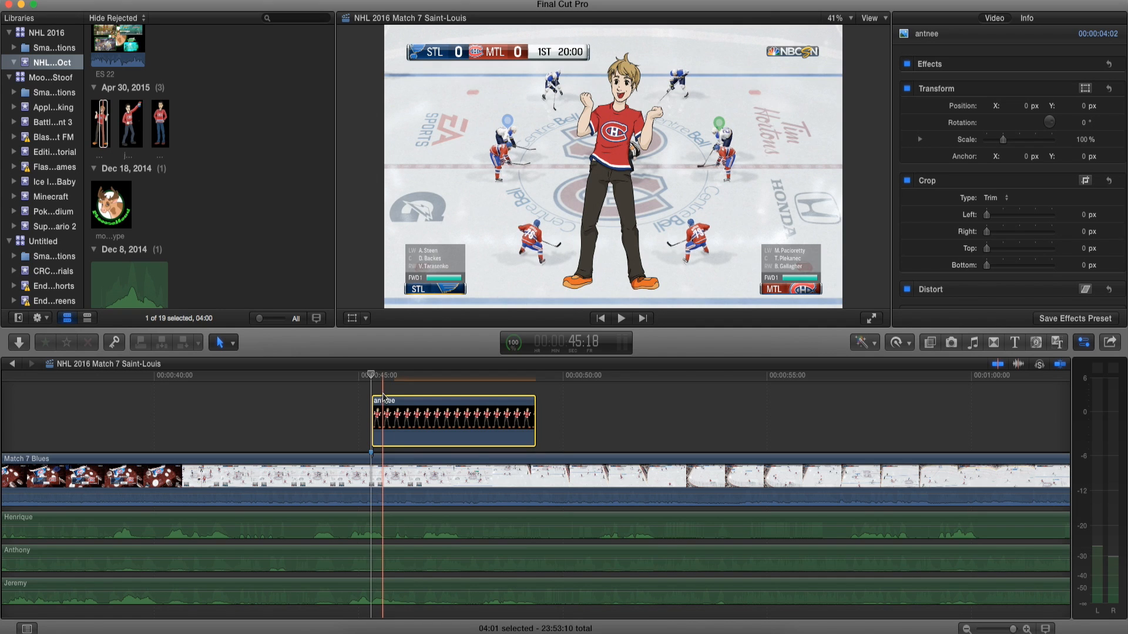
{"action": "left_click", "coordinate": [538, 422]}
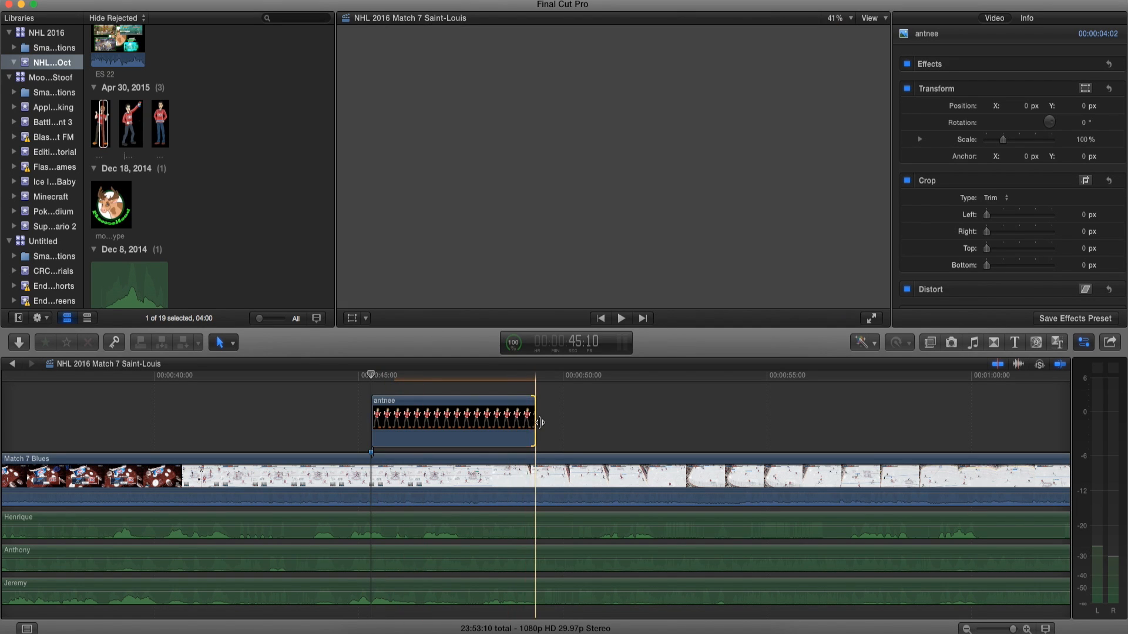
{"action": "left_click_drag", "start_coordinate": [539, 422], "coordinate": [696, 422]}
{"action": "scroll", "coordinate": [529, 423], "scroll_direction": "right", "scroll_amount": 2}
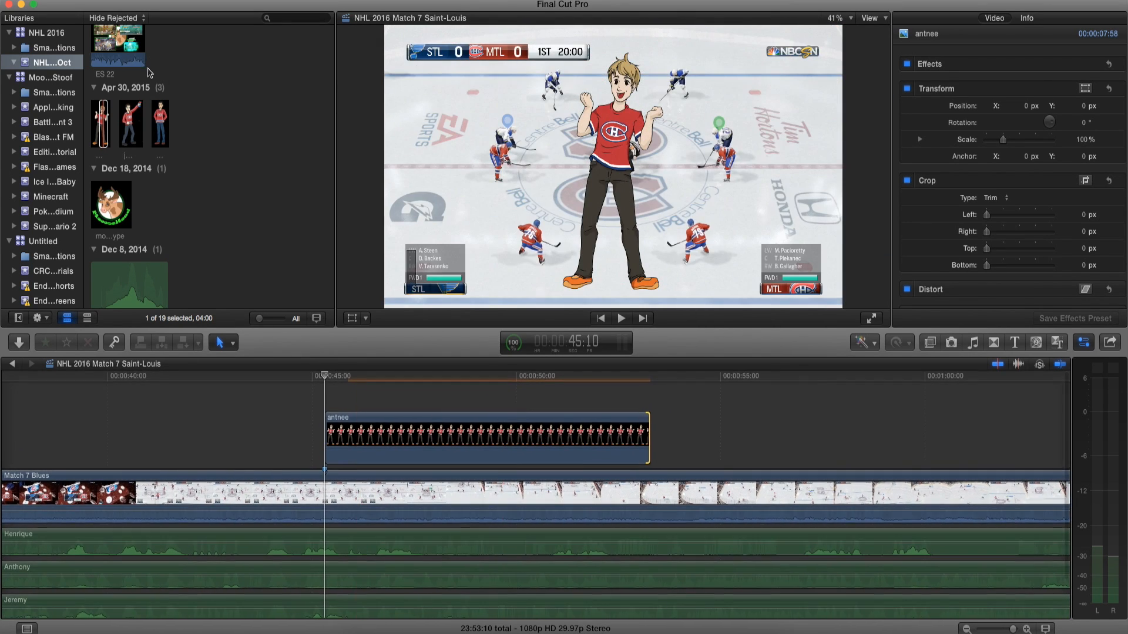
Step: Connect the jermee character image above the antnee clip at 45:10 and extend it to the same end point
{"action": "left_click", "coordinate": [124, 122]}
{"action": "left_click_drag", "start_coordinate": [129, 124], "coordinate": [327, 394]}
{"action": "left_click_drag", "start_coordinate": [492, 396], "coordinate": [650, 396]}
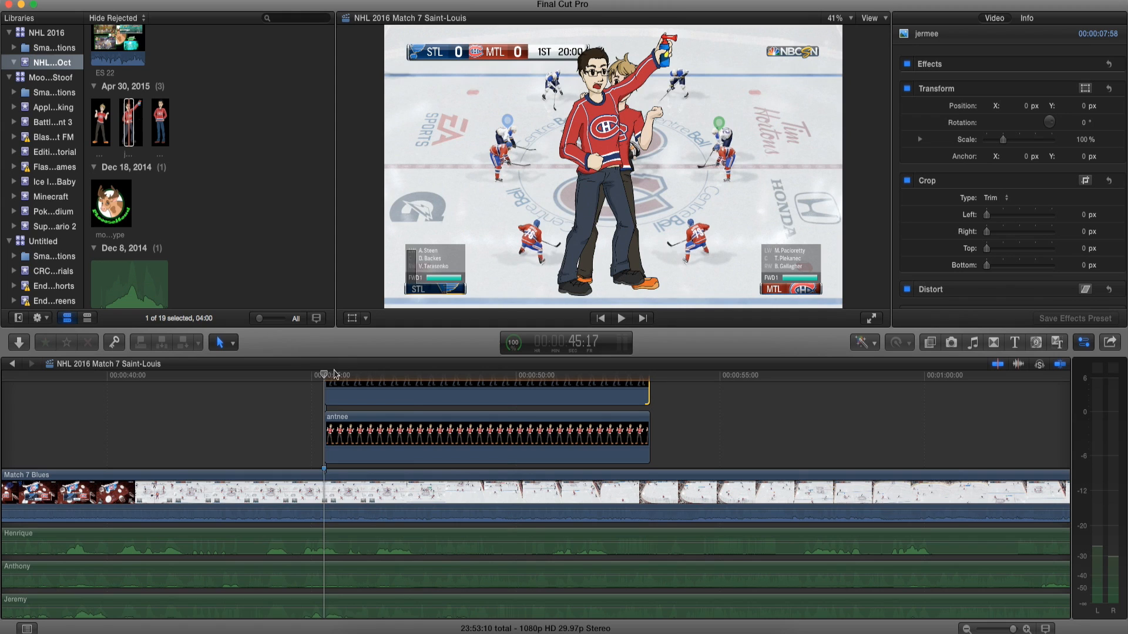
Step: Move the jermee clip beneath the antnee clip and return the playhead to 45:10
{"action": "left_click_drag", "start_coordinate": [336, 377], "coordinate": [366, 471]}
{"action": "scroll", "coordinate": [347, 385], "scroll_direction": "up", "scroll_amount": 2}
{"action": "left_click", "coordinate": [369, 422]}
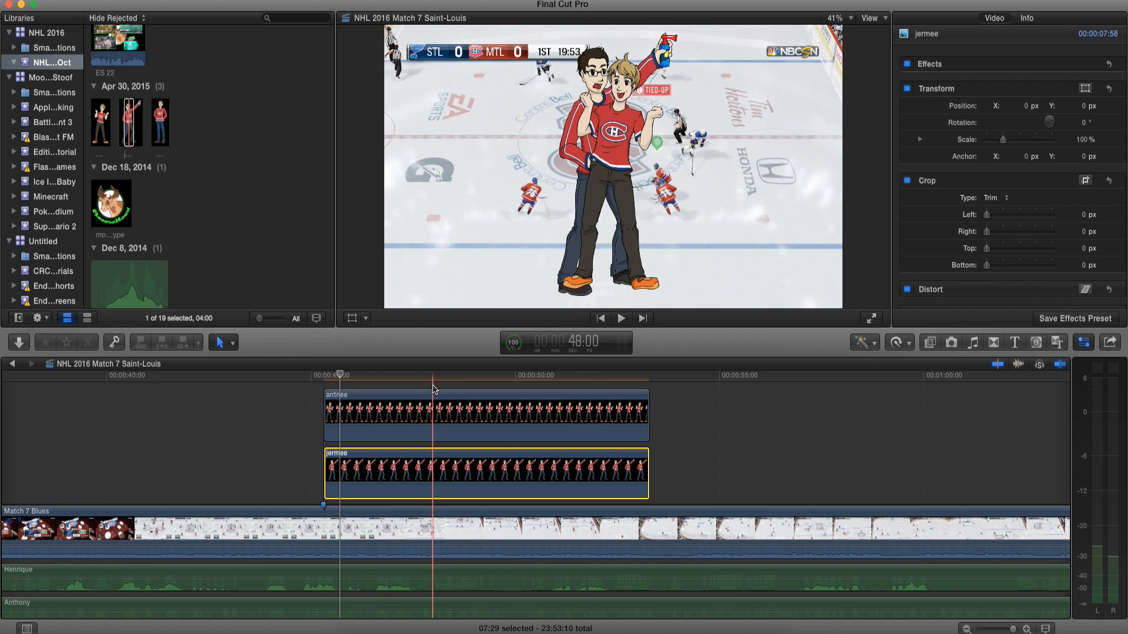
{"action": "left_click", "coordinate": [324, 377]}
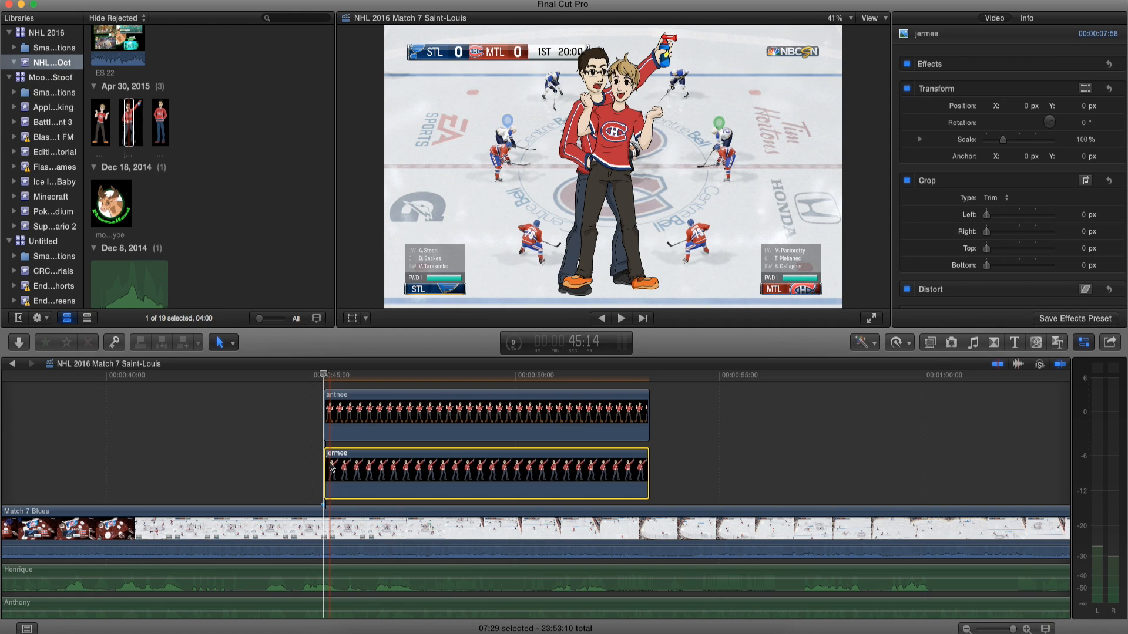
Step: Disable the jermee clip to hide it and select the antnee clip above it
{"action": "key", "text": "v"}
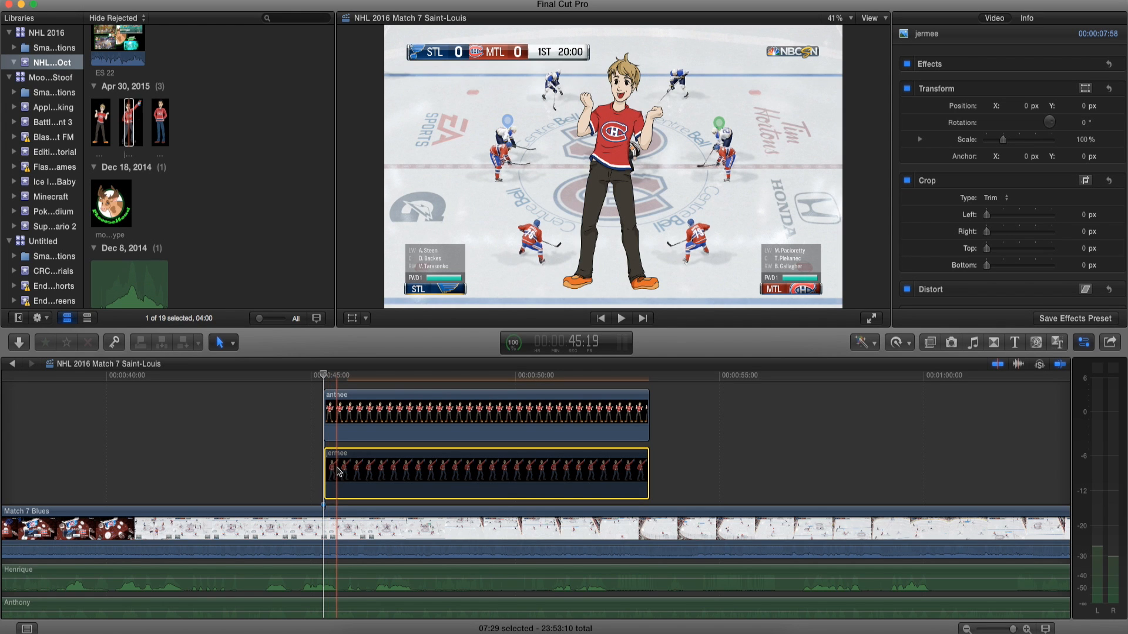
{"action": "left_click", "coordinate": [122, 0]}
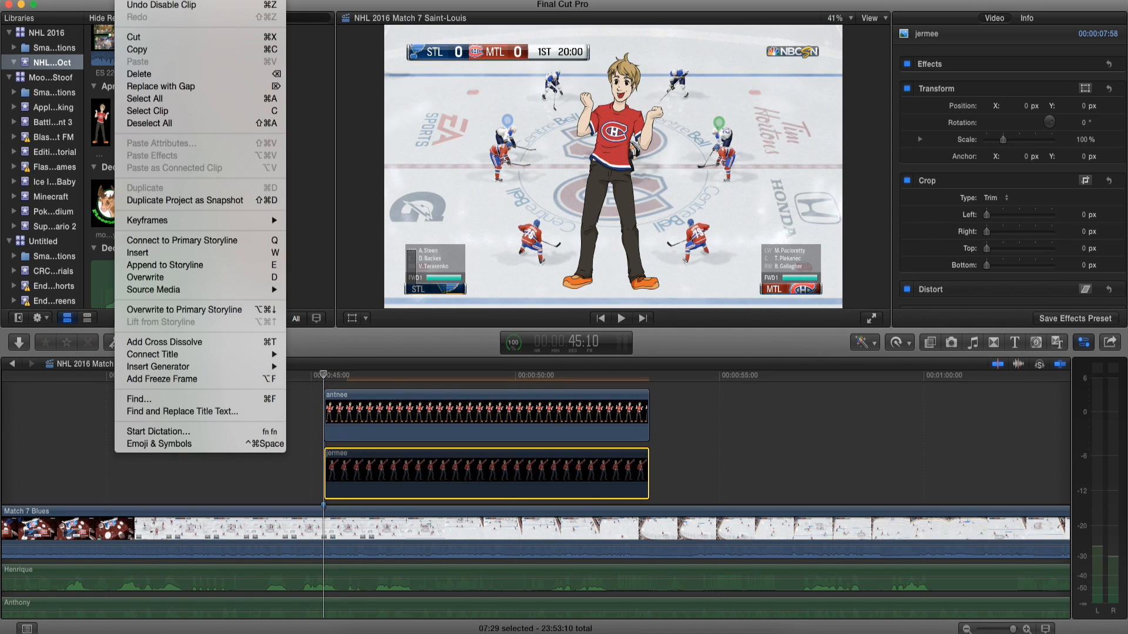
{"action": "left_click", "coordinate": [122, 0]}
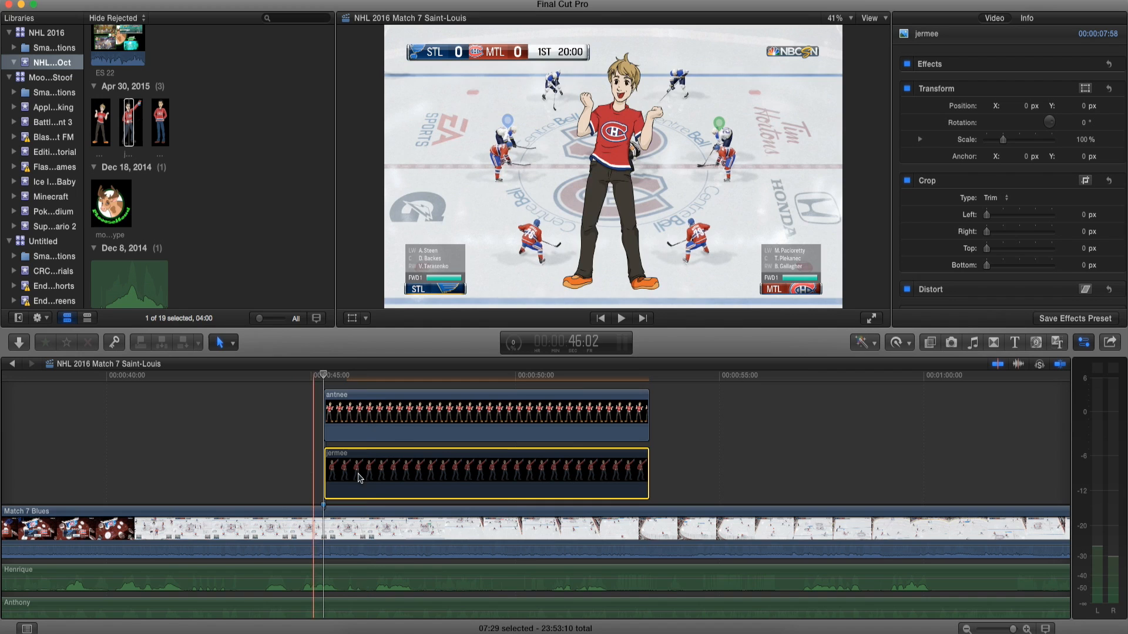
{"action": "left_click", "coordinate": [345, 402]}
{"action": "left_click", "coordinate": [352, 478]}
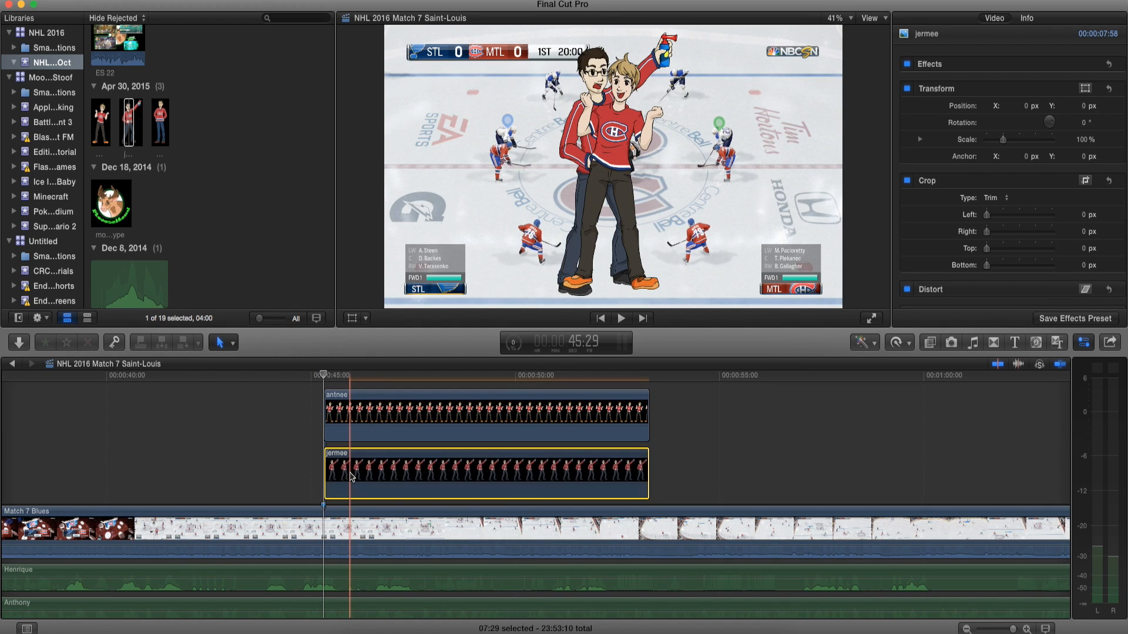
{"action": "key", "text": "v"}
{"action": "key", "text": "v"}
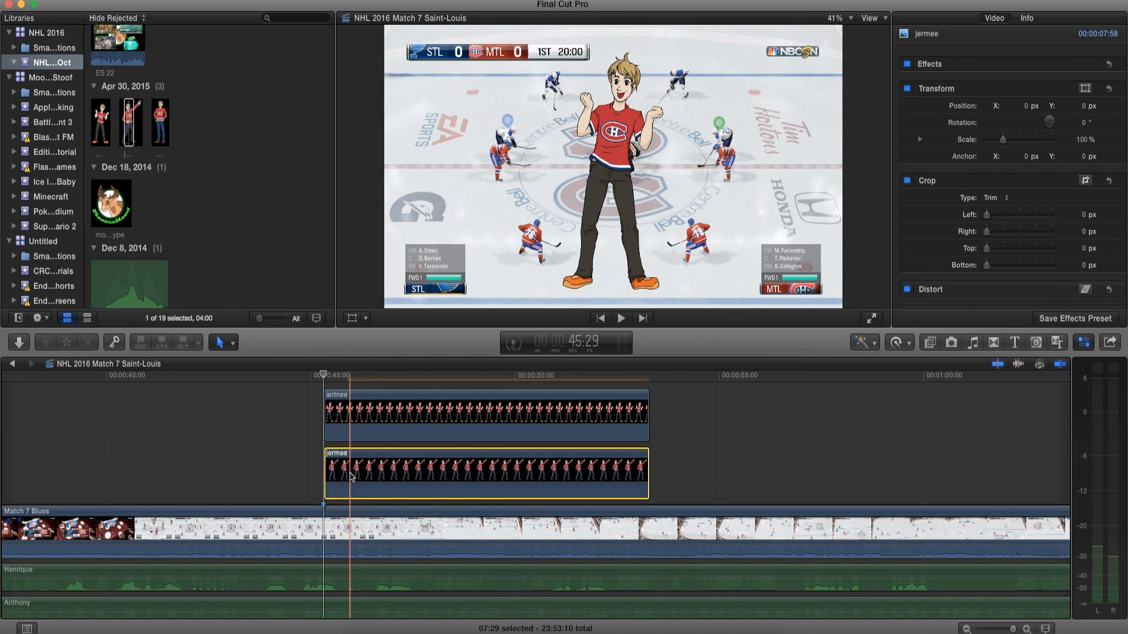
{"action": "left_click", "coordinate": [327, 394]}
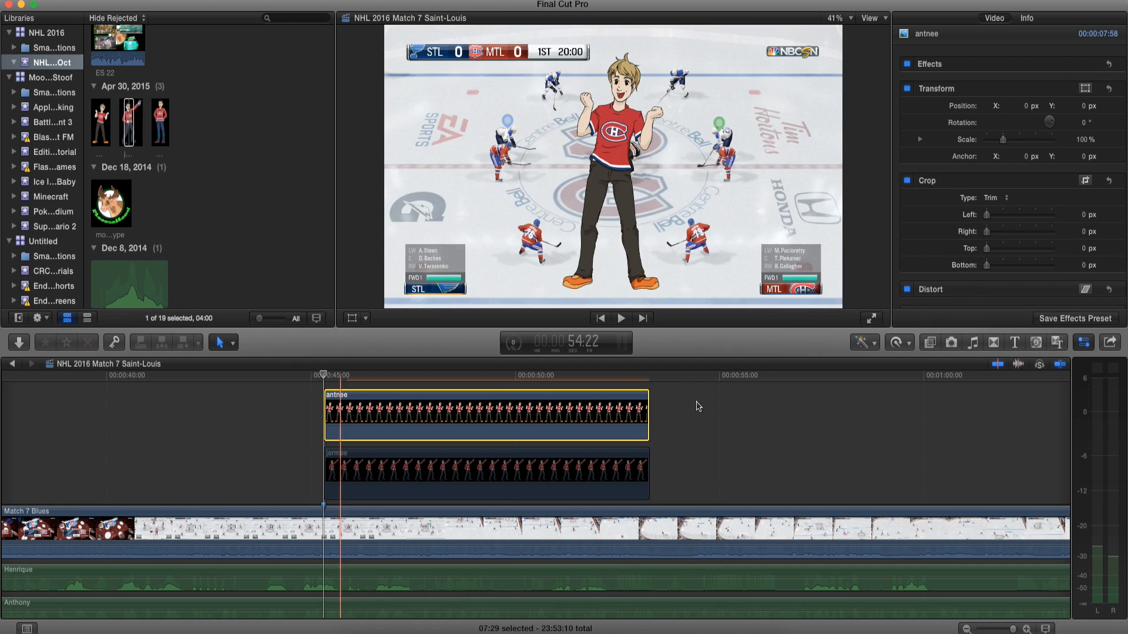
Step: Extend the ends of the jermee and antnee clips to a matching length of about 2:12
{"action": "left_click", "coordinate": [966, 629]}
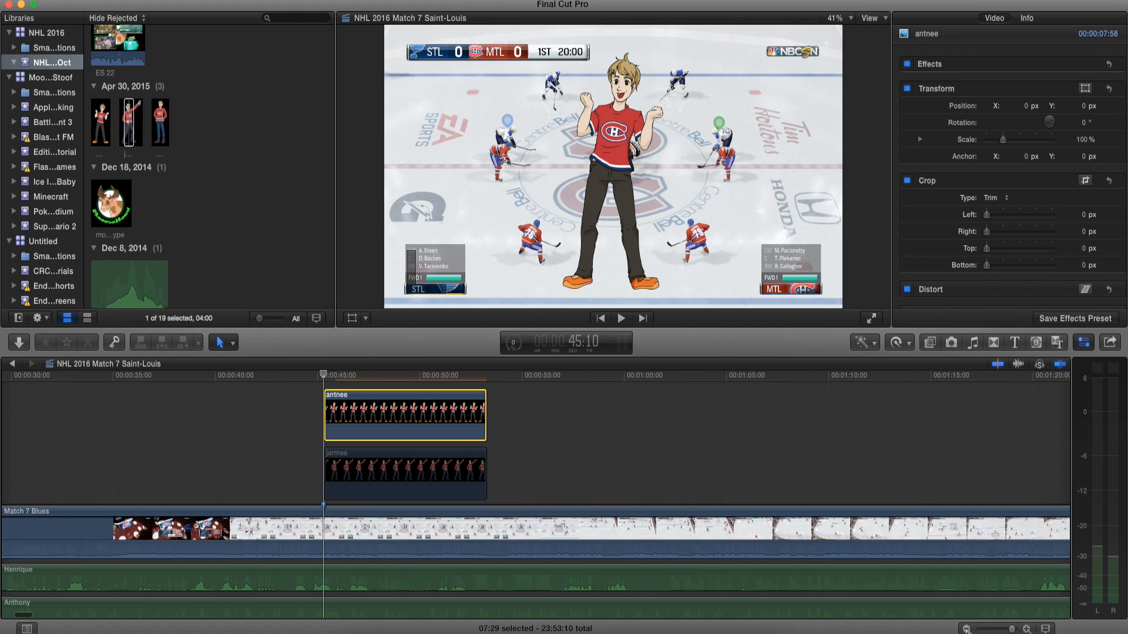
{"action": "left_click", "coordinate": [966, 629]}
{"action": "left_click", "coordinate": [966, 629]}
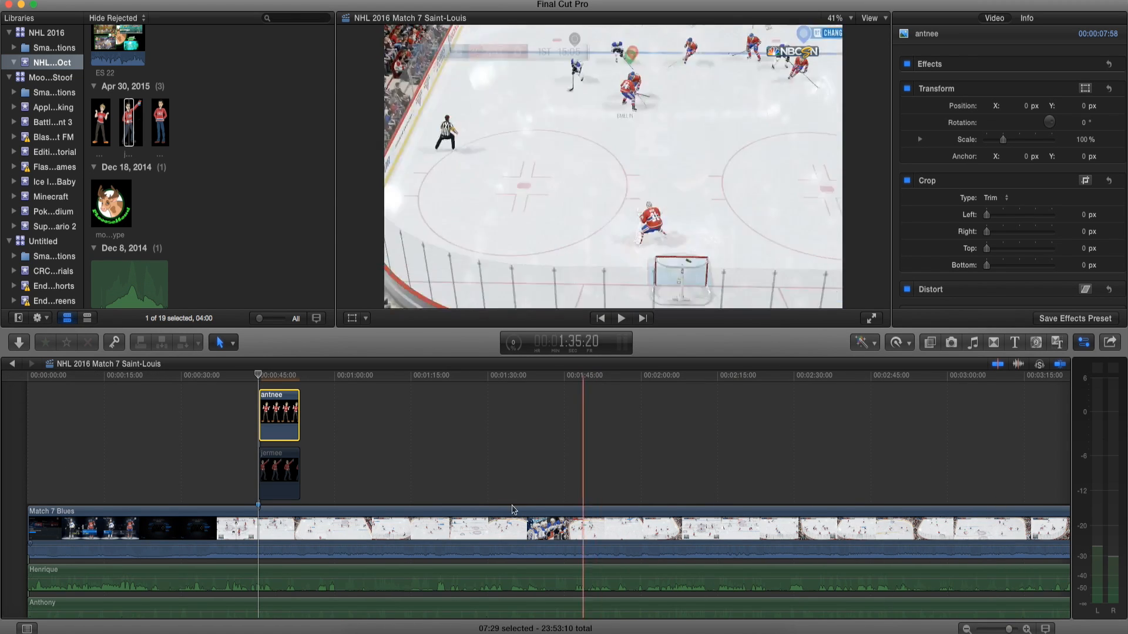
{"action": "left_click_drag", "start_coordinate": [299, 472], "coordinate": [934, 481]}
{"action": "left_click_drag", "start_coordinate": [297, 411], "coordinate": [831, 411]}
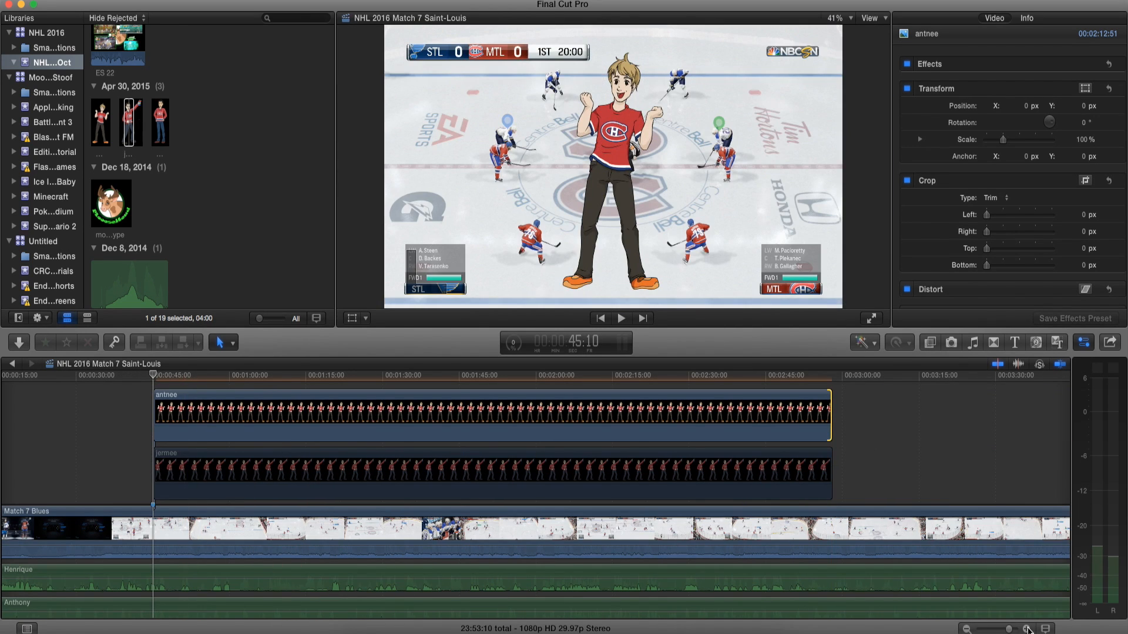
Step: Transform the antnee image to about 28% scale and place it over the MTL scoreboard box at about X 742, Y -317 px
{"action": "left_click", "coordinate": [1027, 629]}
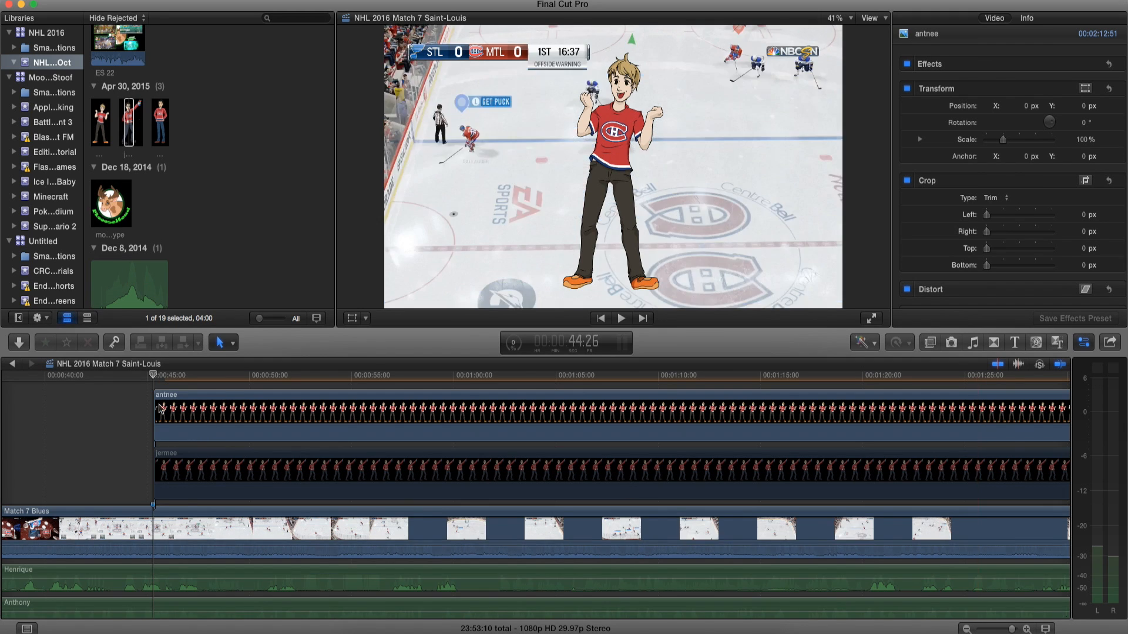
{"action": "left_click", "coordinate": [271, 418]}
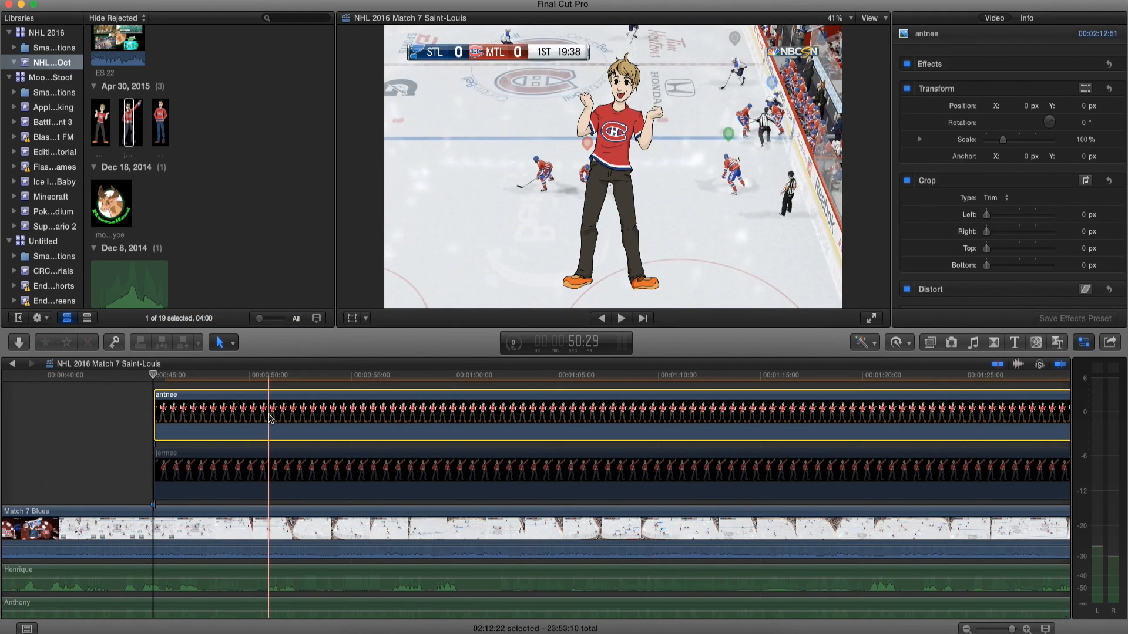
{"action": "left_click", "coordinate": [365, 322]}
{"action": "left_click", "coordinate": [384, 330]}
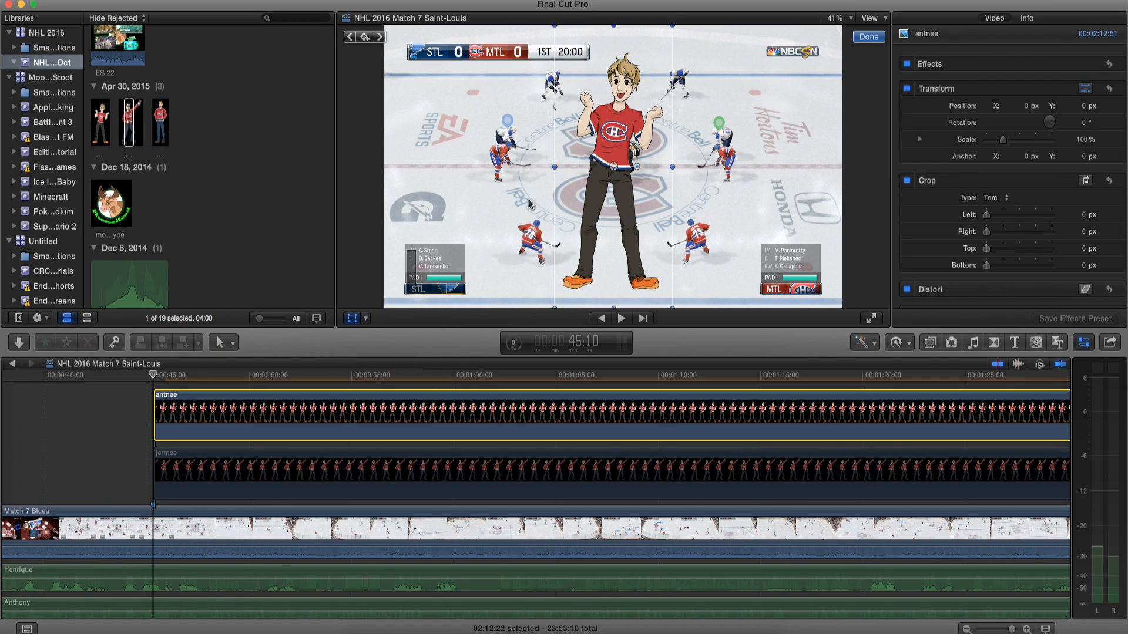
{"action": "left_click_drag", "start_coordinate": [552, 25], "coordinate": [782, 196]}
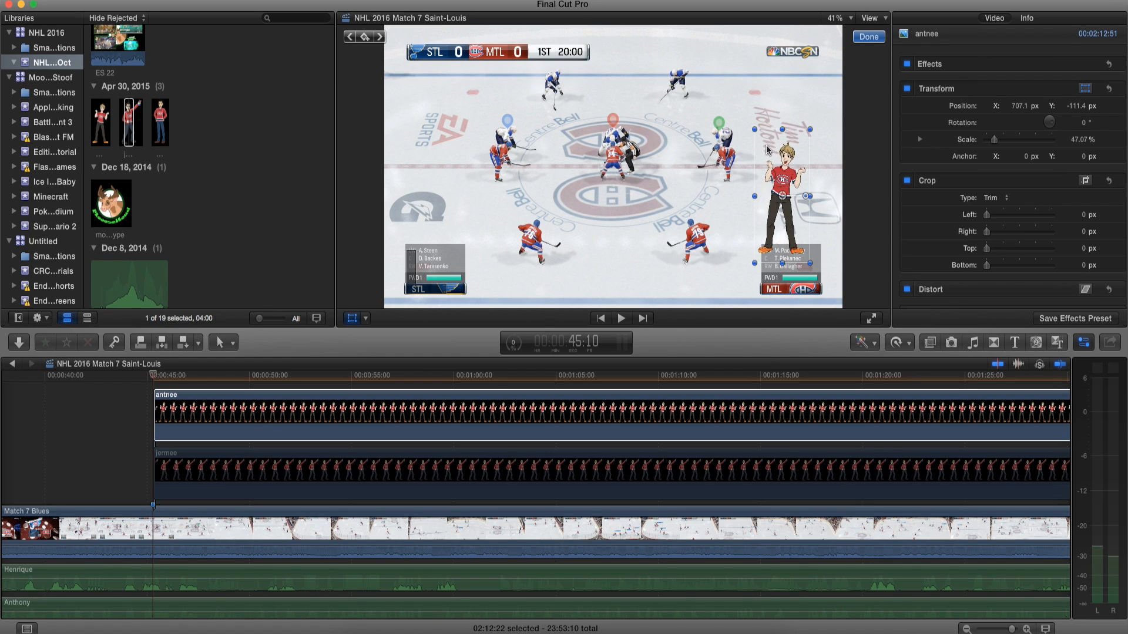
{"action": "left_click_drag", "start_coordinate": [756, 128], "coordinate": [792, 224]}
{"action": "left_click_drag", "start_coordinate": [809, 267], "coordinate": [800, 254]}
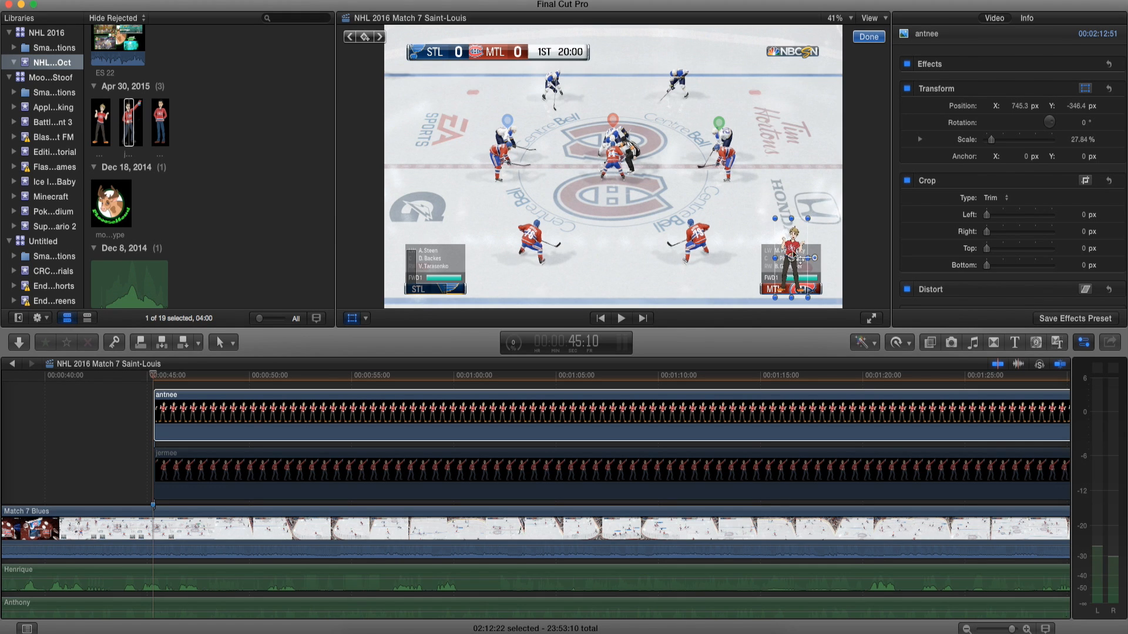
{"action": "left_click_drag", "start_coordinate": [793, 258], "coordinate": [791, 251]}
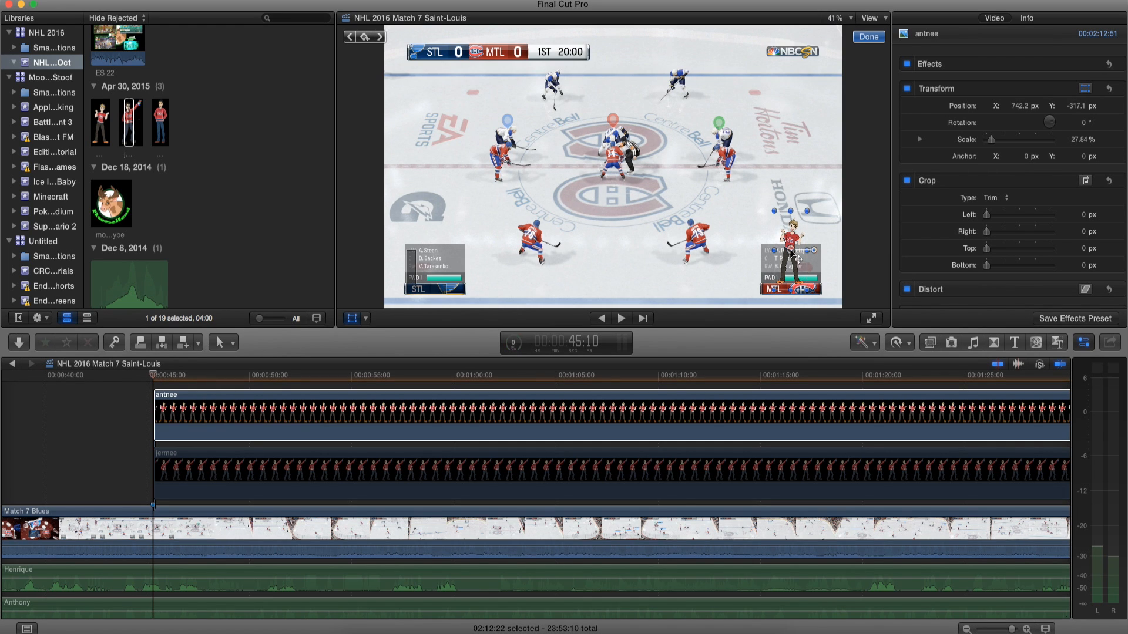
Step: Show the title/action safe zones in the viewer and reposition the antnee image to about X 687, Y -302 px
{"action": "left_click", "coordinate": [816, 189]}
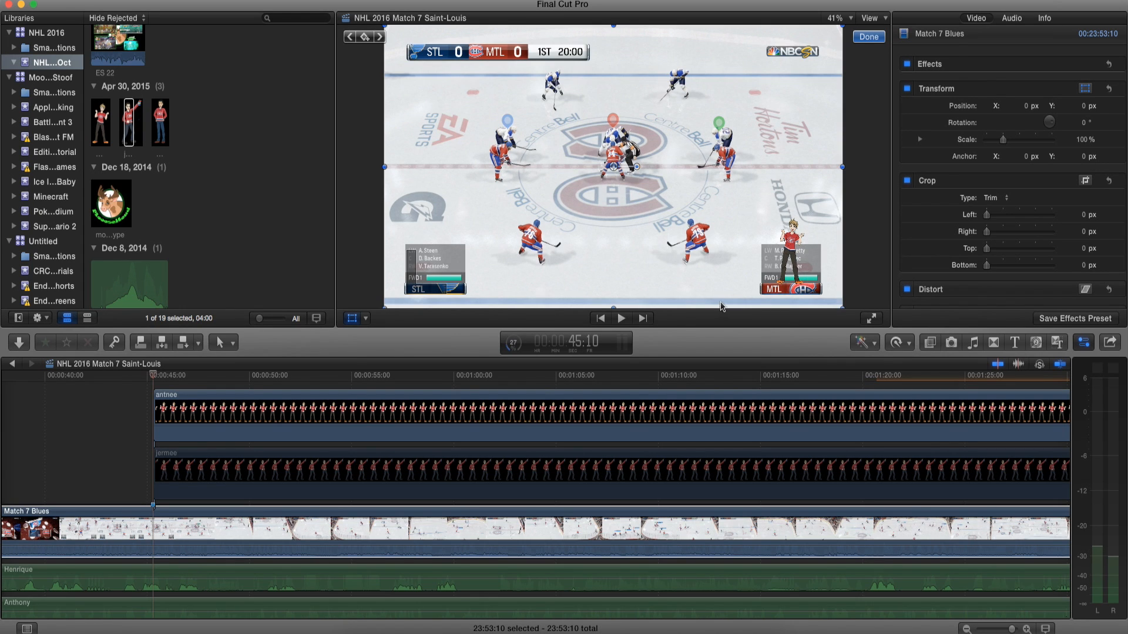
{"action": "left_click", "coordinate": [306, 0]}
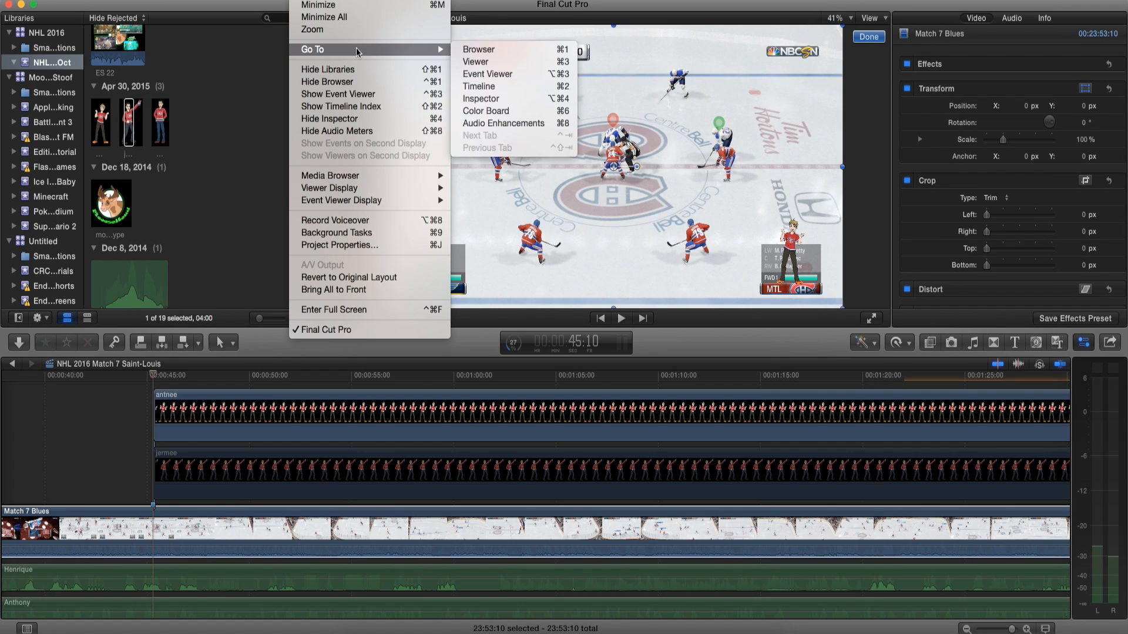
{"action": "mouse_move", "coordinate": [364, 188]}
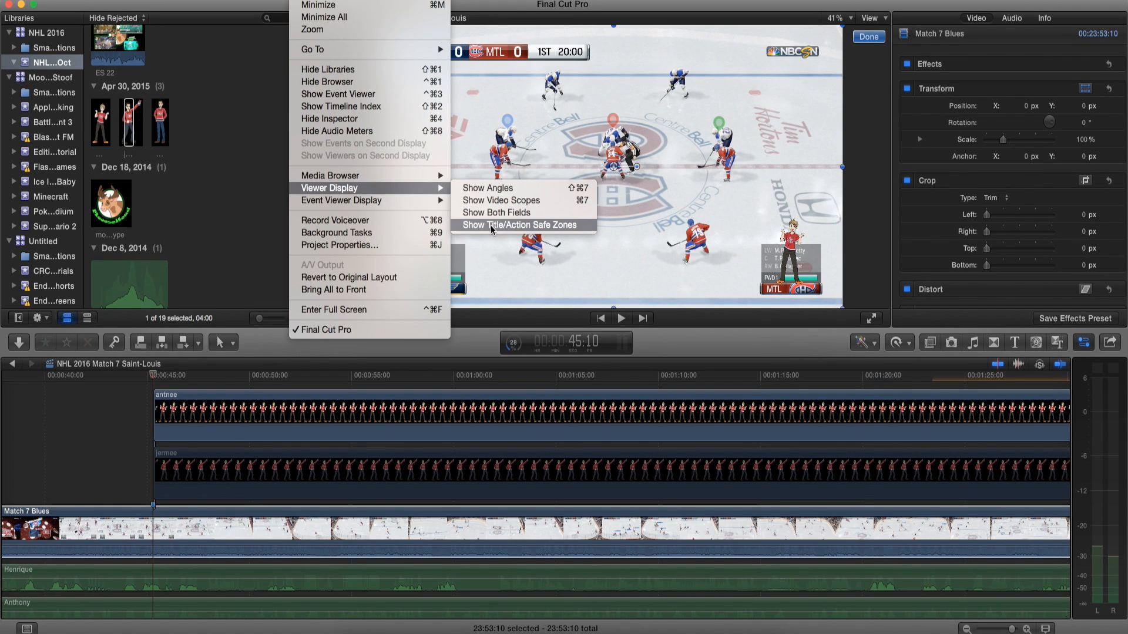
{"action": "left_click", "coordinate": [480, 225]}
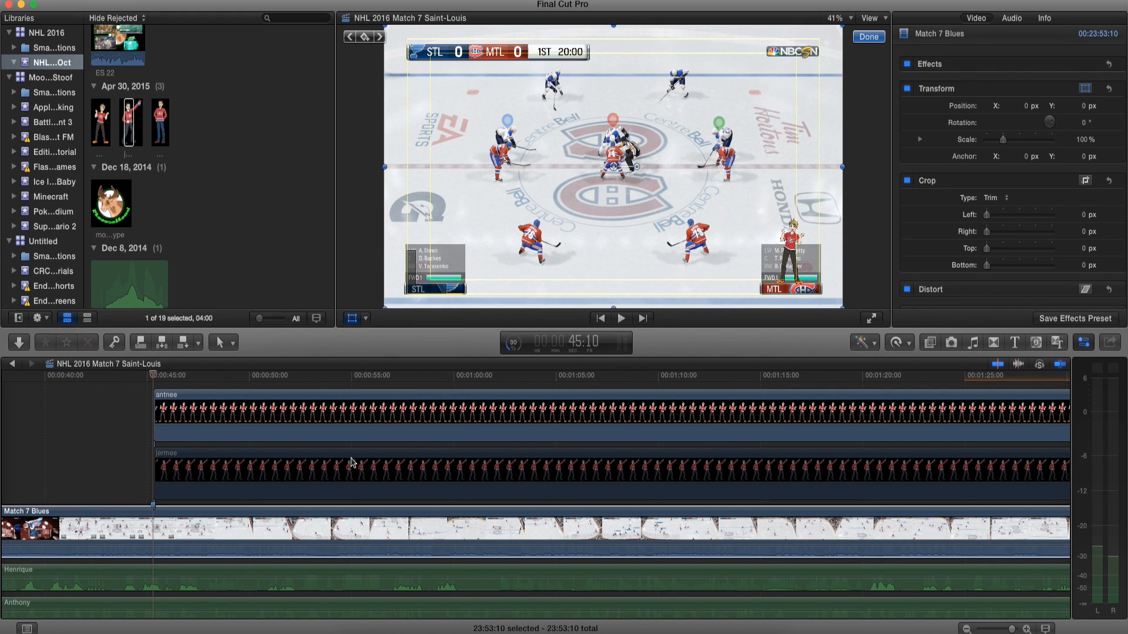
{"action": "left_click", "coordinate": [339, 415]}
{"action": "left_click_drag", "start_coordinate": [800, 262], "coordinate": [777, 246]}
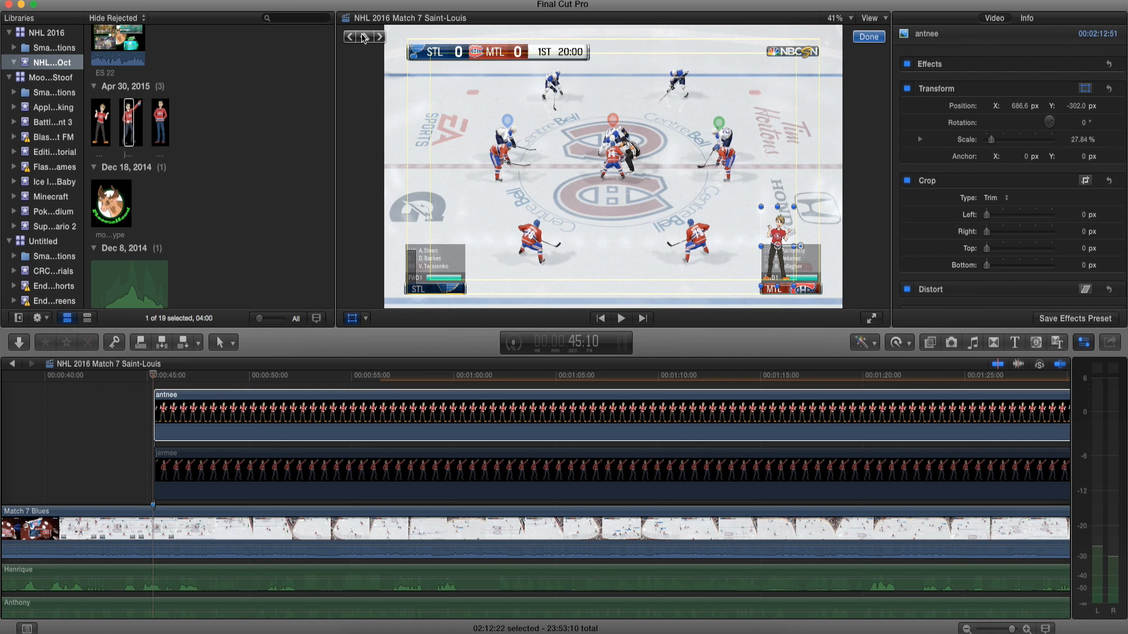
Step: Hide the title/action safe zones in the viewer and reposition the antnee image to about X 739, Y -312 px
{"action": "left_click", "coordinate": [306, 1]}
{"action": "mouse_move", "coordinate": [369, 202]}
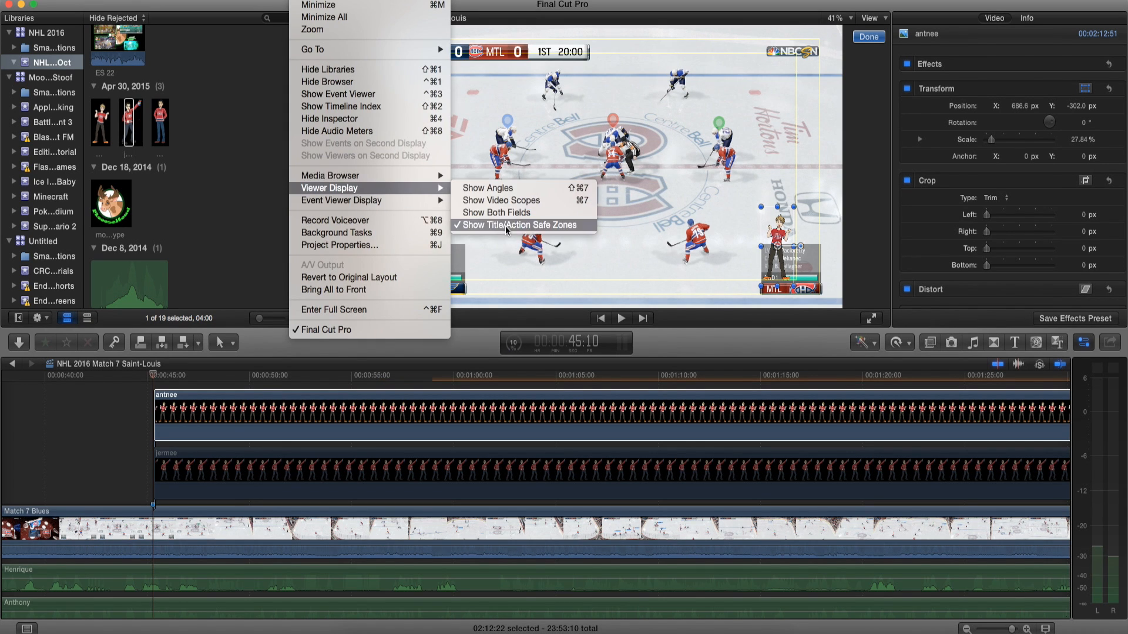
{"action": "left_click", "coordinate": [506, 227]}
{"action": "left_click_drag", "start_coordinate": [778, 247], "coordinate": [790, 250]}
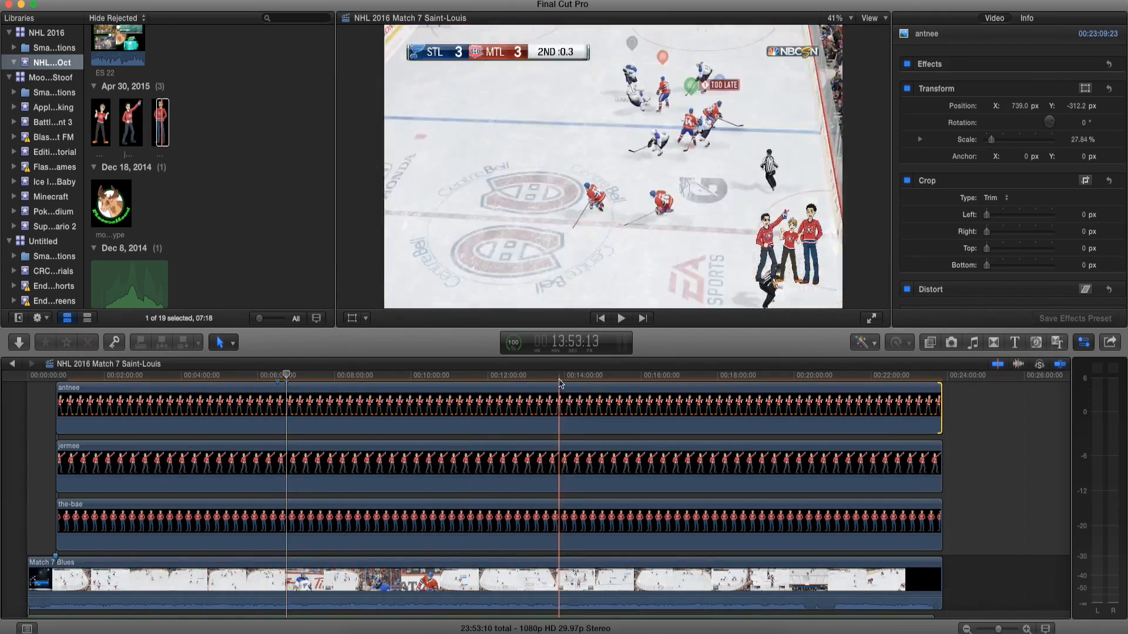
Step: Add timeline markers at the end of the second period, at the third-period start and at the end of the game
{"action": "key", "text": "m"}
{"action": "left_click", "coordinate": [578, 381]}
{"action": "key", "text": "m"}
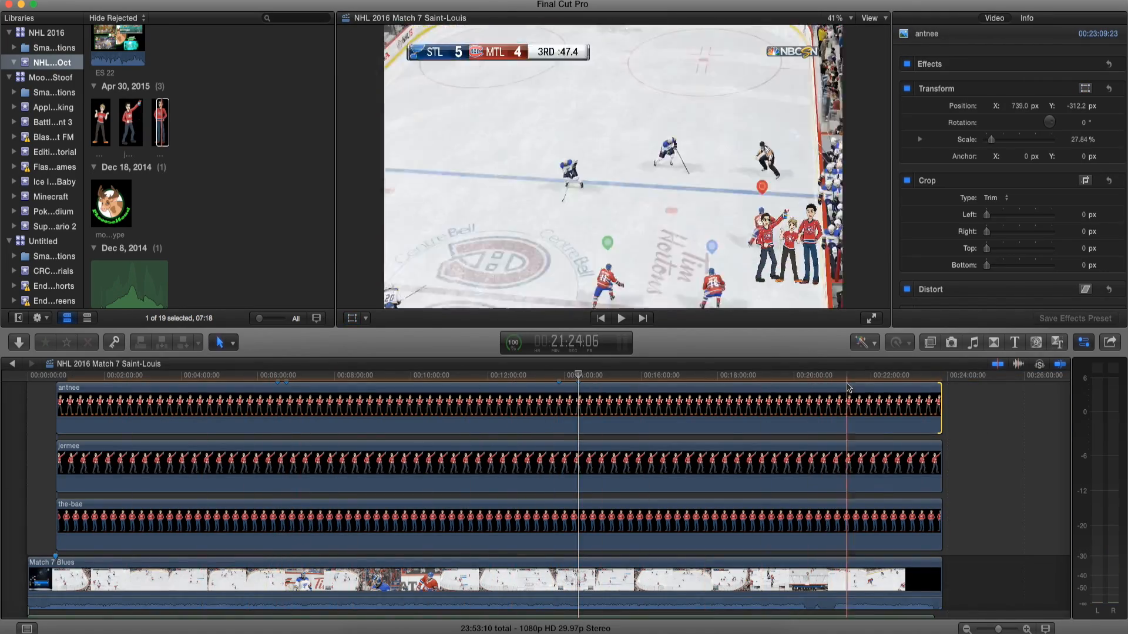
{"action": "left_click", "coordinate": [912, 380]}
{"action": "key", "text": "m"}
Step: Lower the character images toward the bottom edge of the frame, with antnee at about X 737, Y -388 px
{"action": "left_click", "coordinate": [912, 464]}
{"action": "left_click", "coordinate": [912, 522]}
{"action": "left_click_drag", "start_coordinate": [811, 243], "coordinate": [810, 262]}
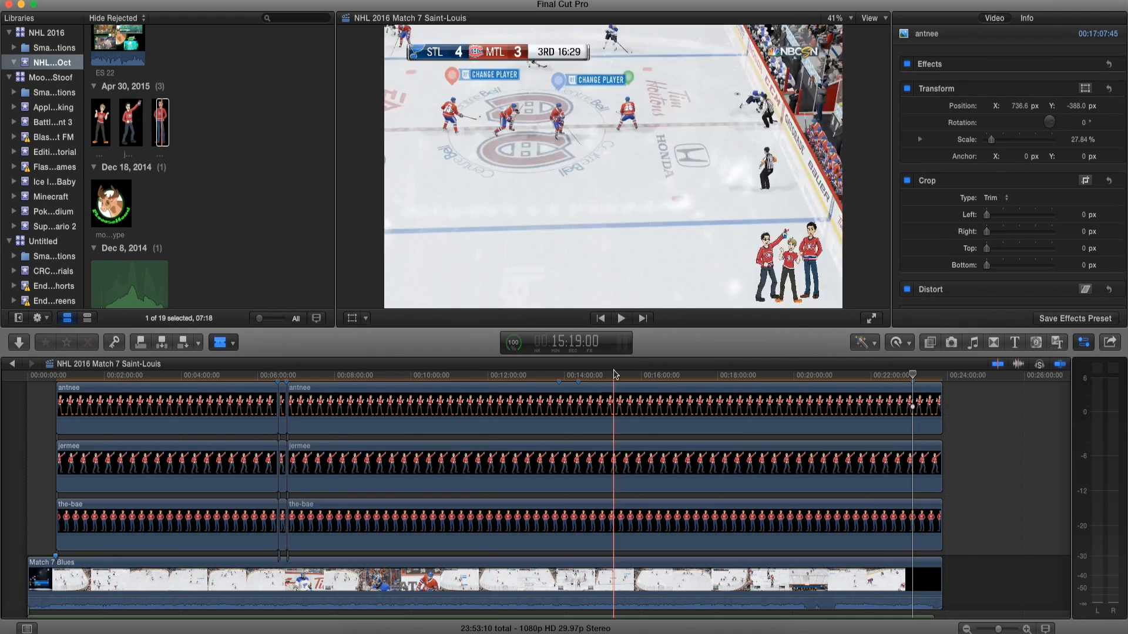
Step: Cut the antnee, jermee and the-bae clips at the end-of-game marker near 23:07 and delete the leftover end pieces
{"action": "left_click", "coordinate": [53, 377]}
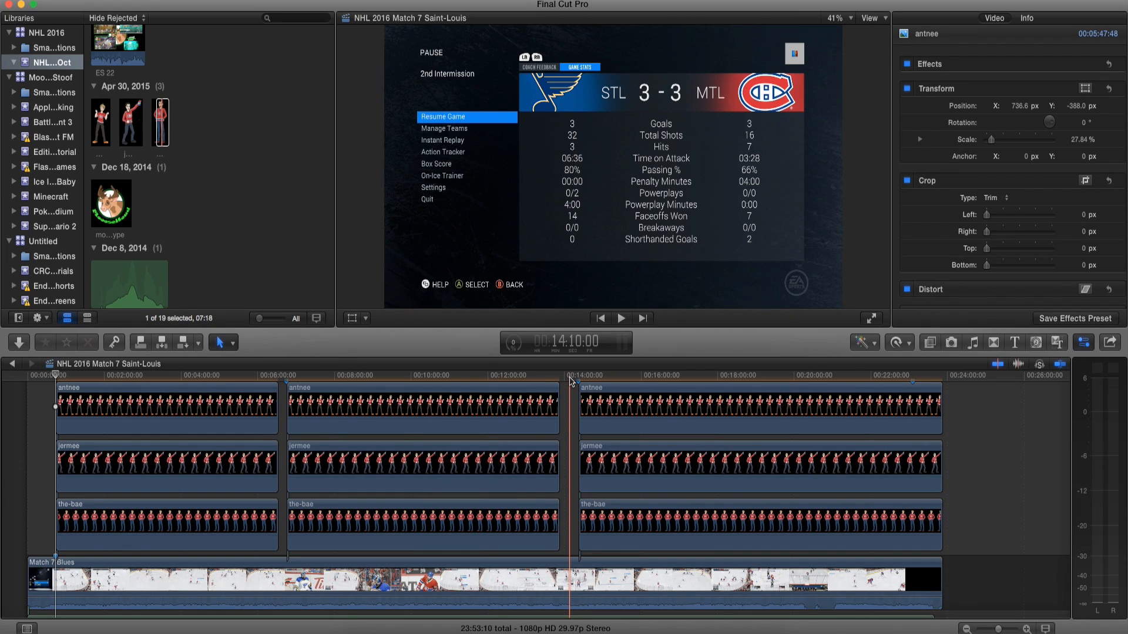
{"action": "key", "text": "b"}
{"action": "left_click", "coordinate": [913, 405]}
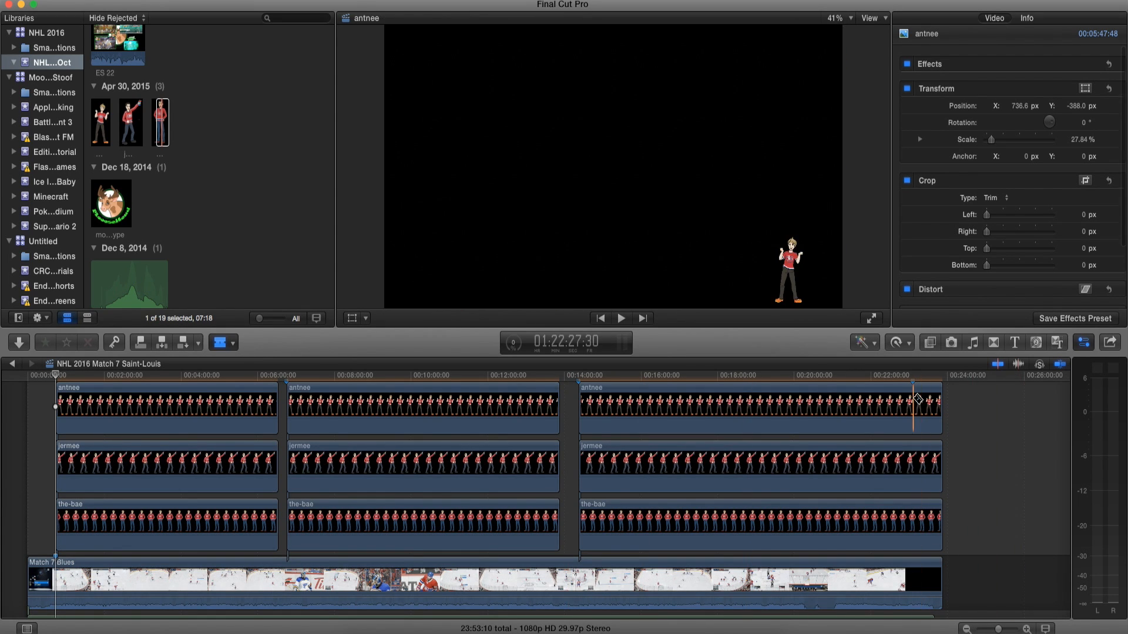
{"action": "left_click", "coordinate": [913, 464]}
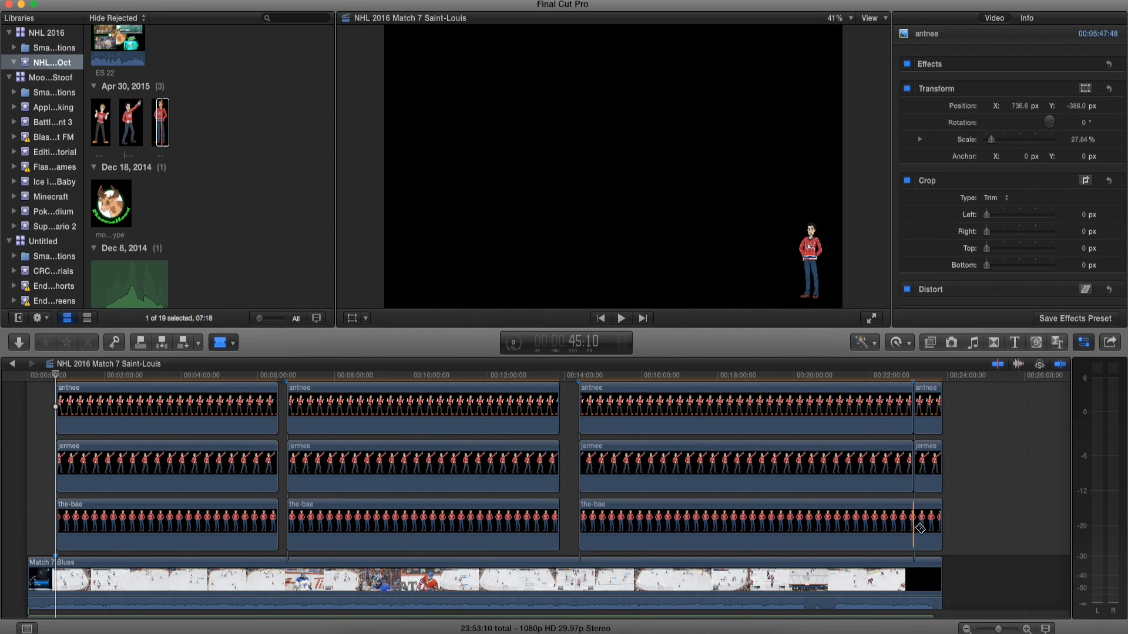
{"action": "left_click", "coordinate": [914, 520]}
{"action": "key", "text": "a"}
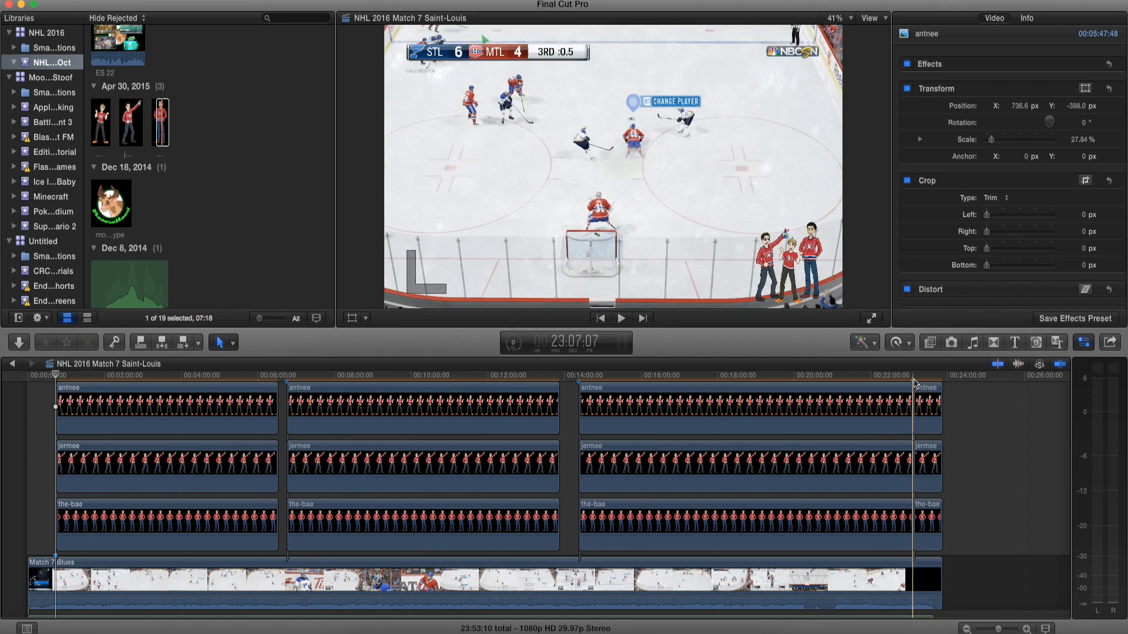
{"action": "left_click_drag", "start_coordinate": [954, 395], "coordinate": [934, 528]}
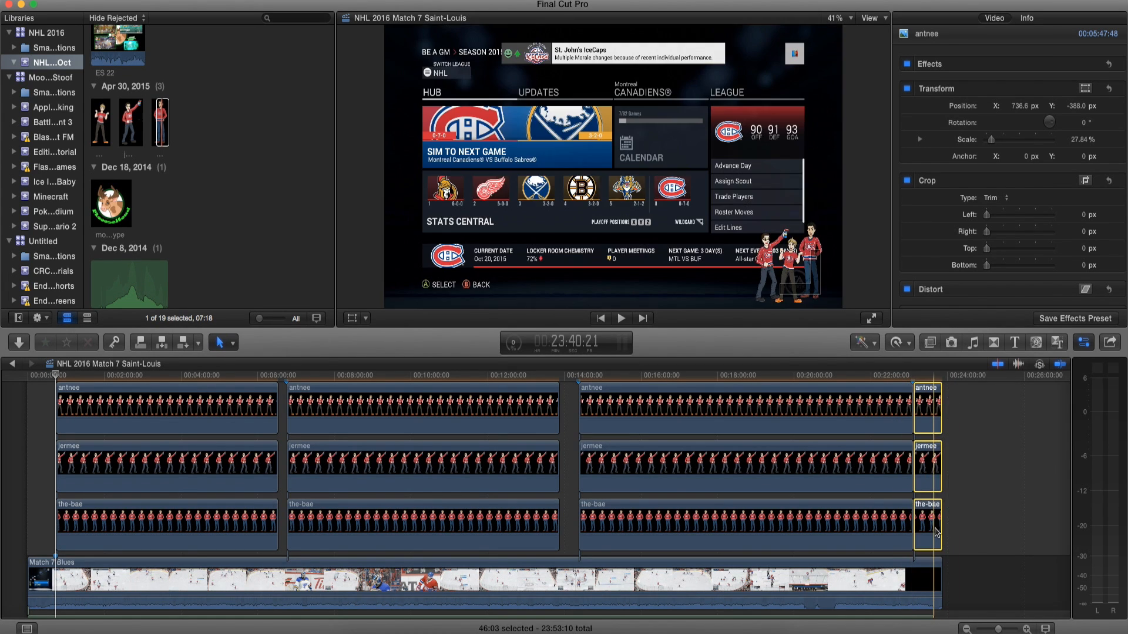
{"action": "key", "text": "Delete"}
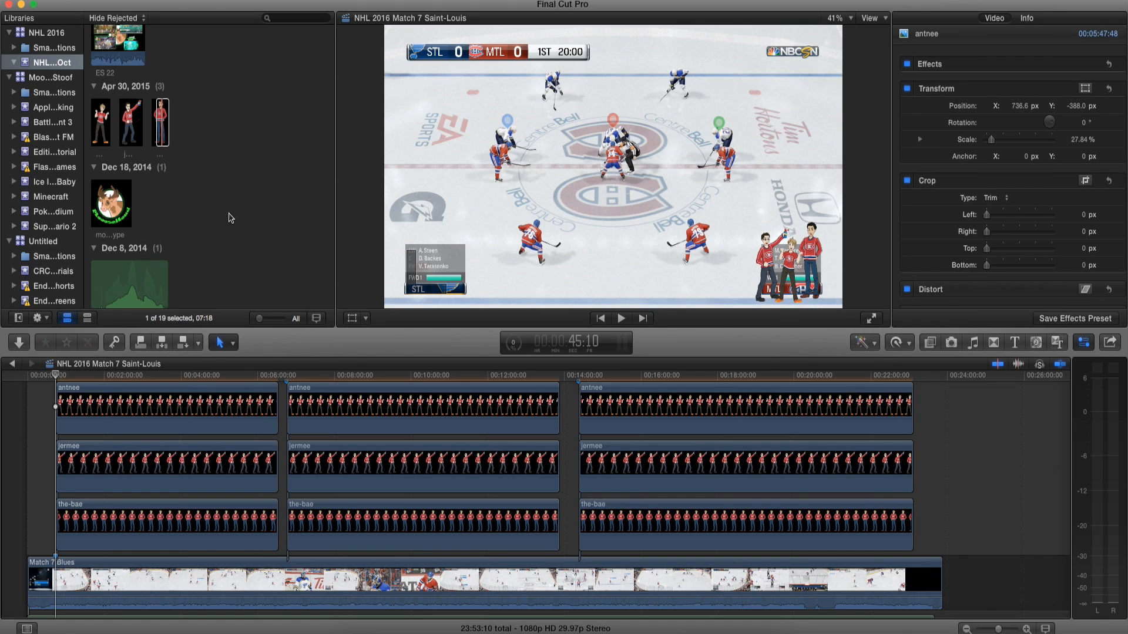
Step: Check the rendering progress in the Background Tasks window and close it
{"action": "left_click", "coordinate": [70, 376]}
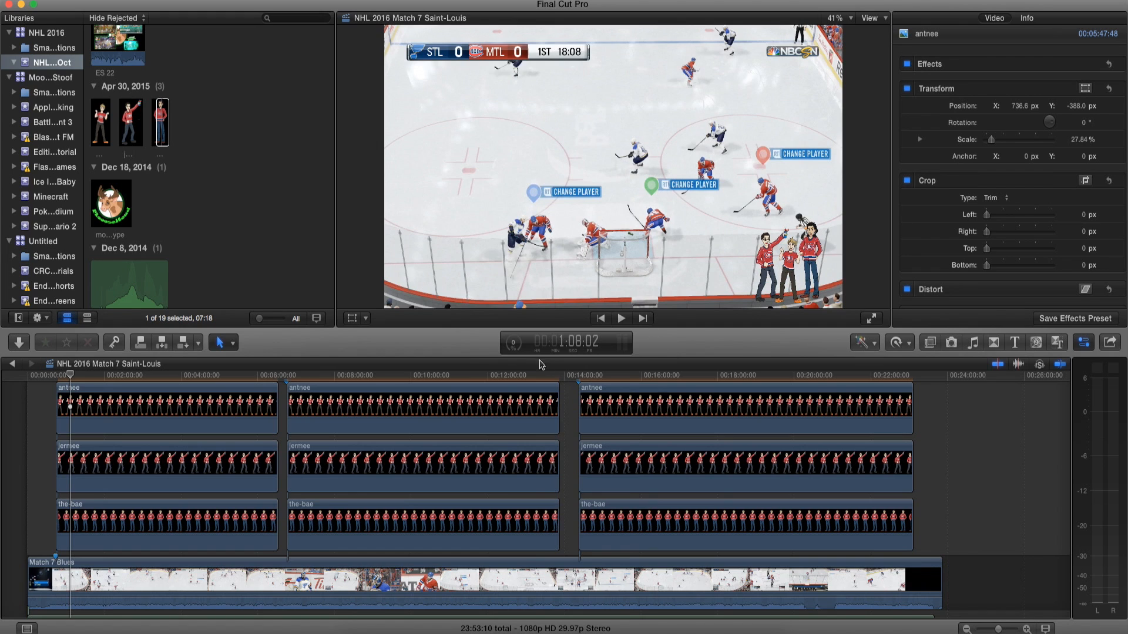
{"action": "left_click", "coordinate": [514, 344]}
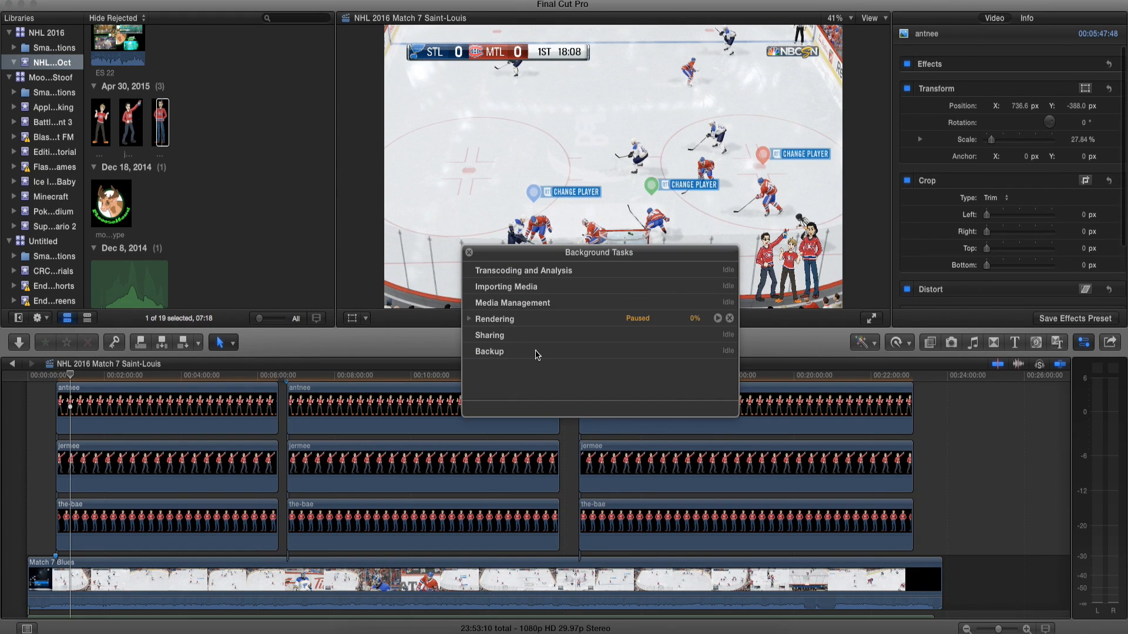
{"action": "left_click_drag", "start_coordinate": [555, 254], "coordinate": [554, 148]}
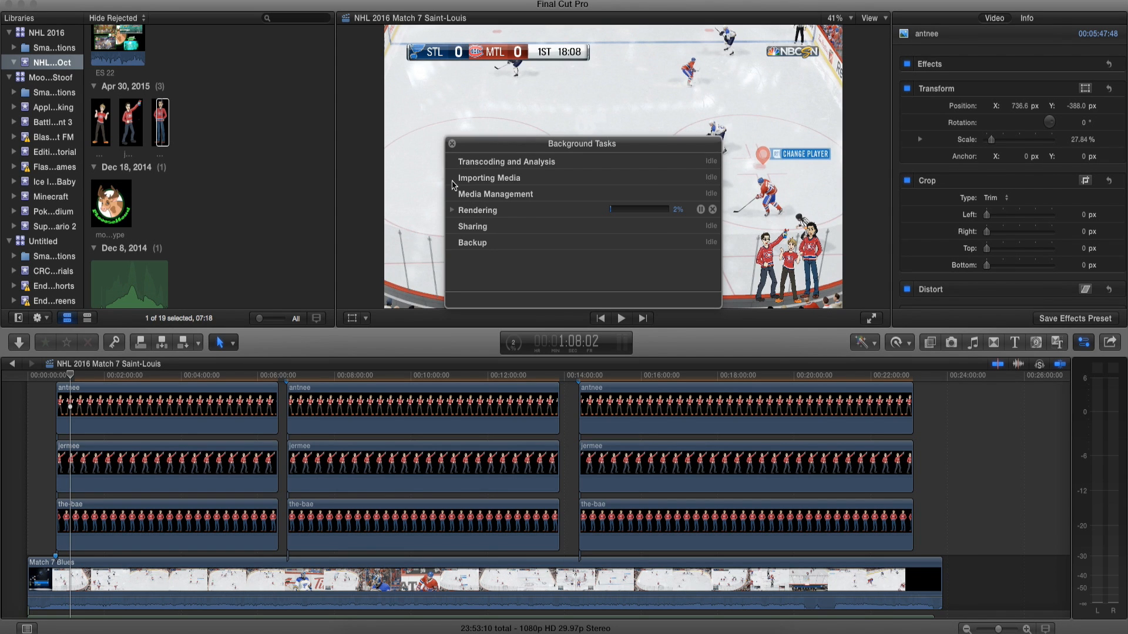
{"action": "left_click", "coordinate": [451, 143]}
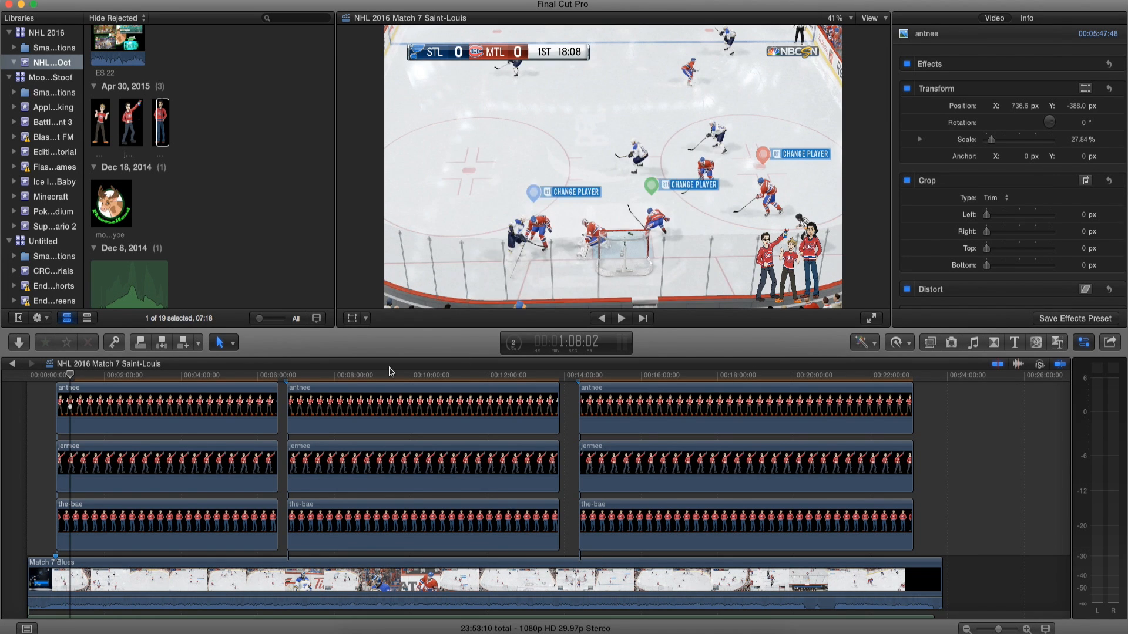
Step: Return the playhead to the opening face-off at 45:10 and enlarge the timeline around the first set of character clips
{"action": "left_click", "coordinate": [57, 378]}
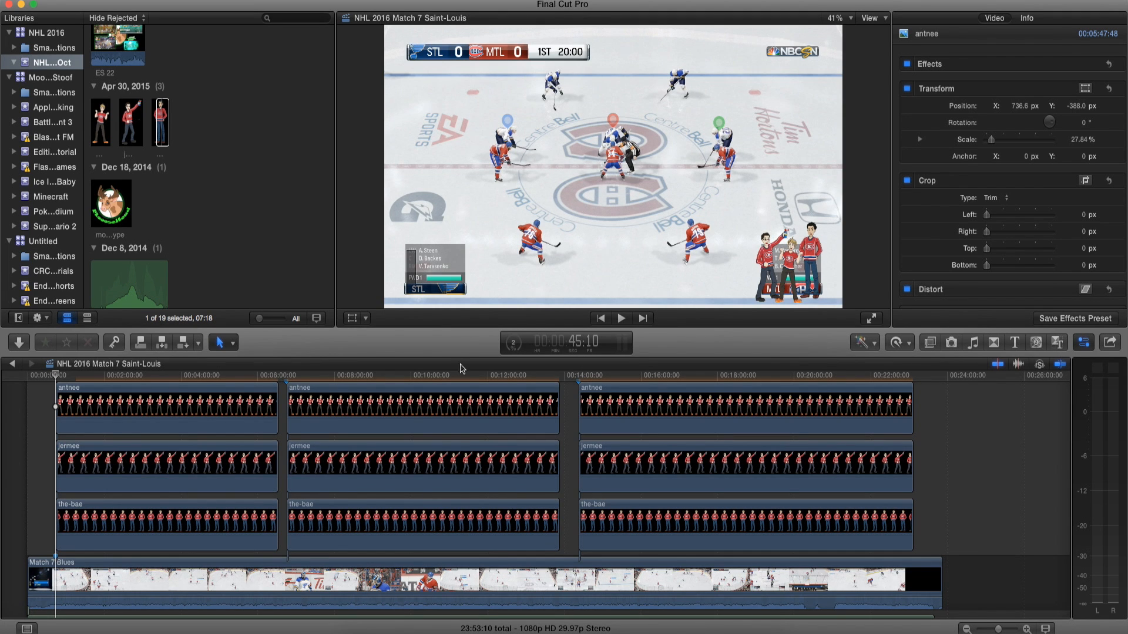
{"action": "left_click", "coordinate": [1025, 629]}
{"action": "left_click", "coordinate": [1025, 629]}
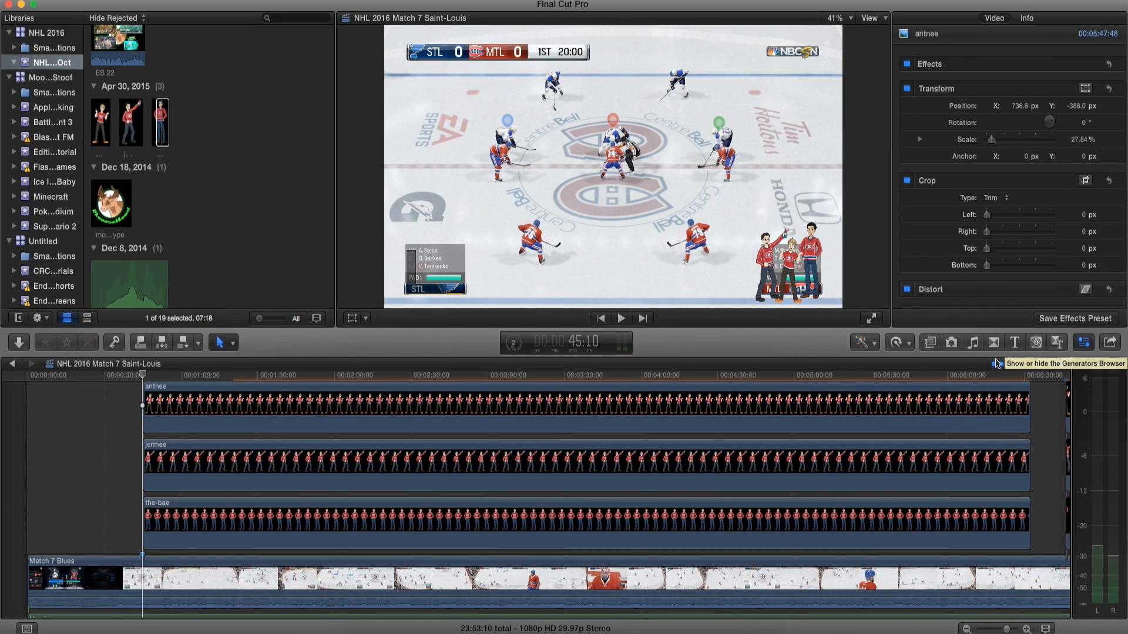
{"action": "left_click", "coordinate": [909, 346]}
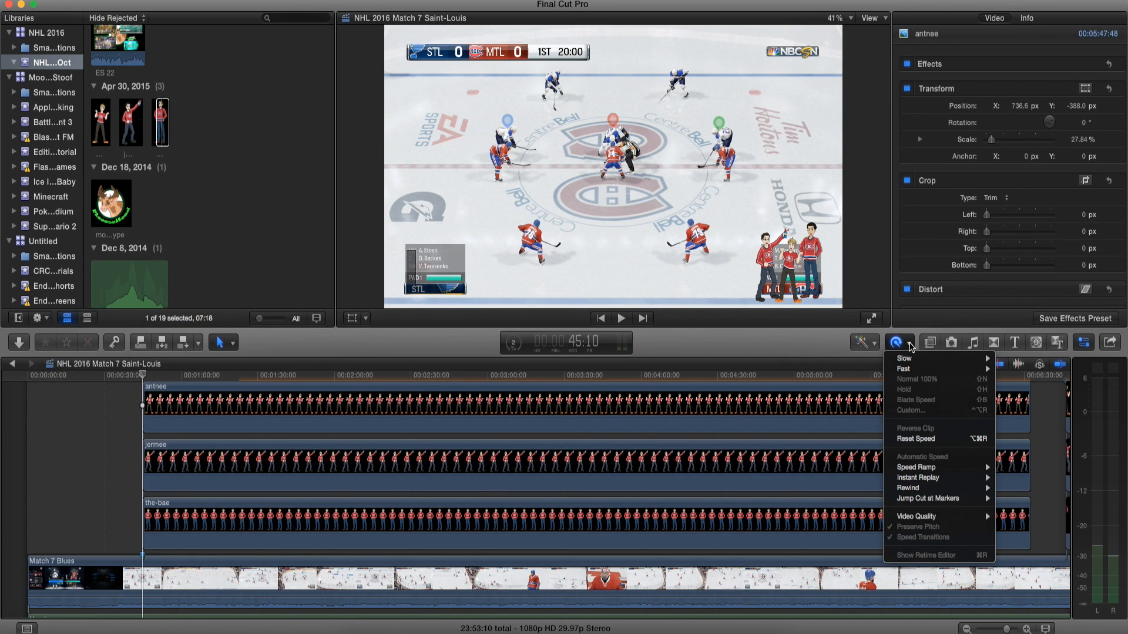
{"action": "left_click", "coordinate": [875, 347]}
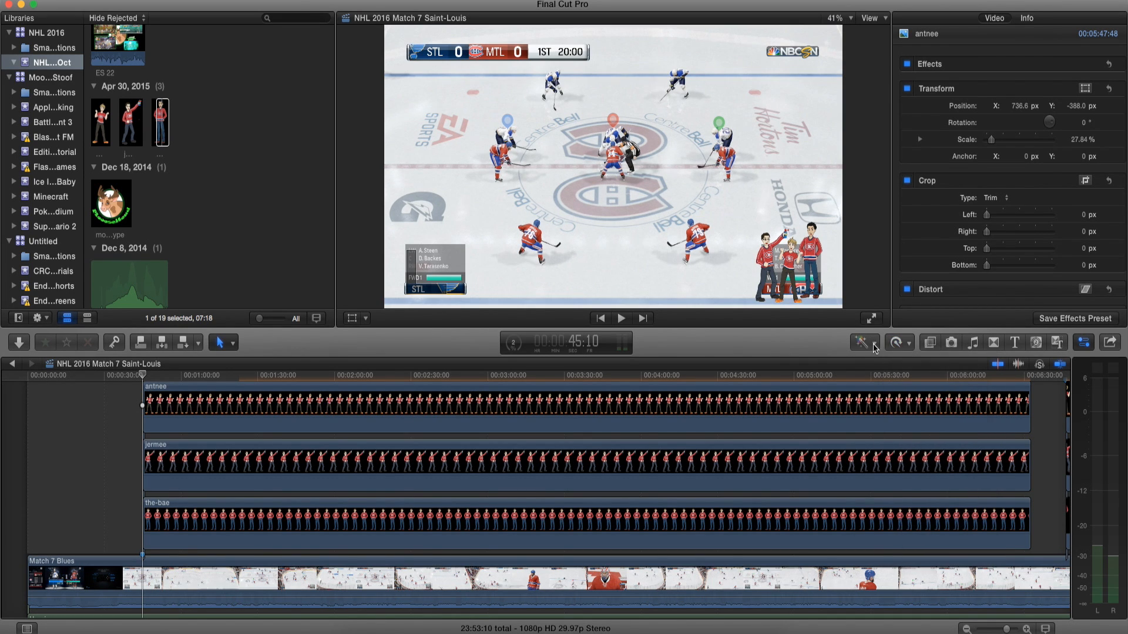
{"action": "left_click", "coordinate": [874, 347]}
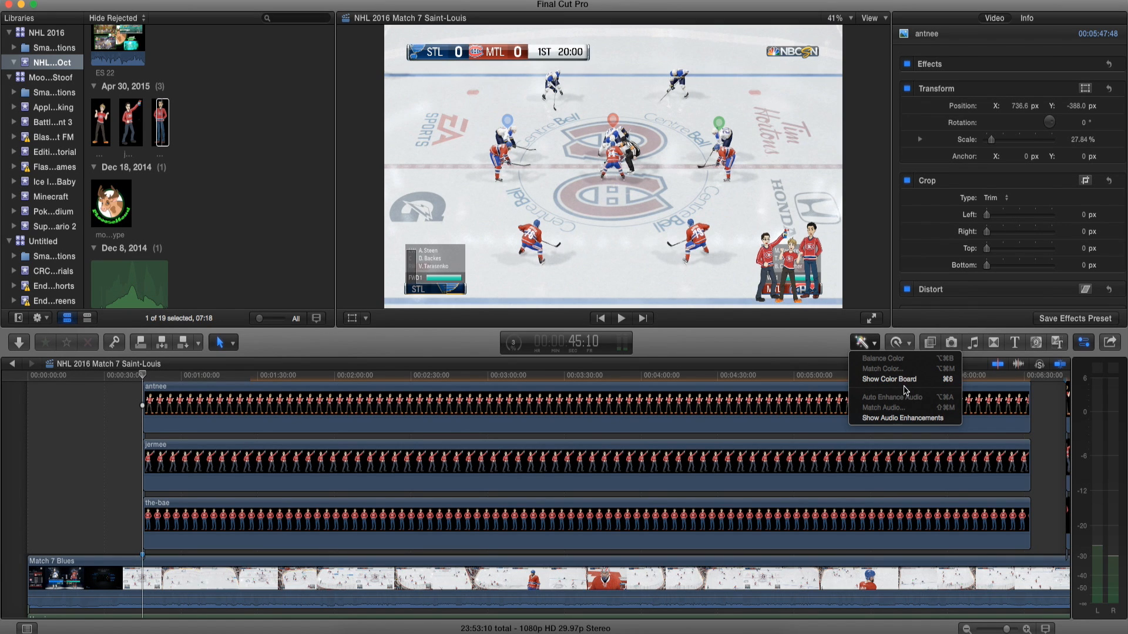
{"action": "left_click", "coordinate": [831, 386]}
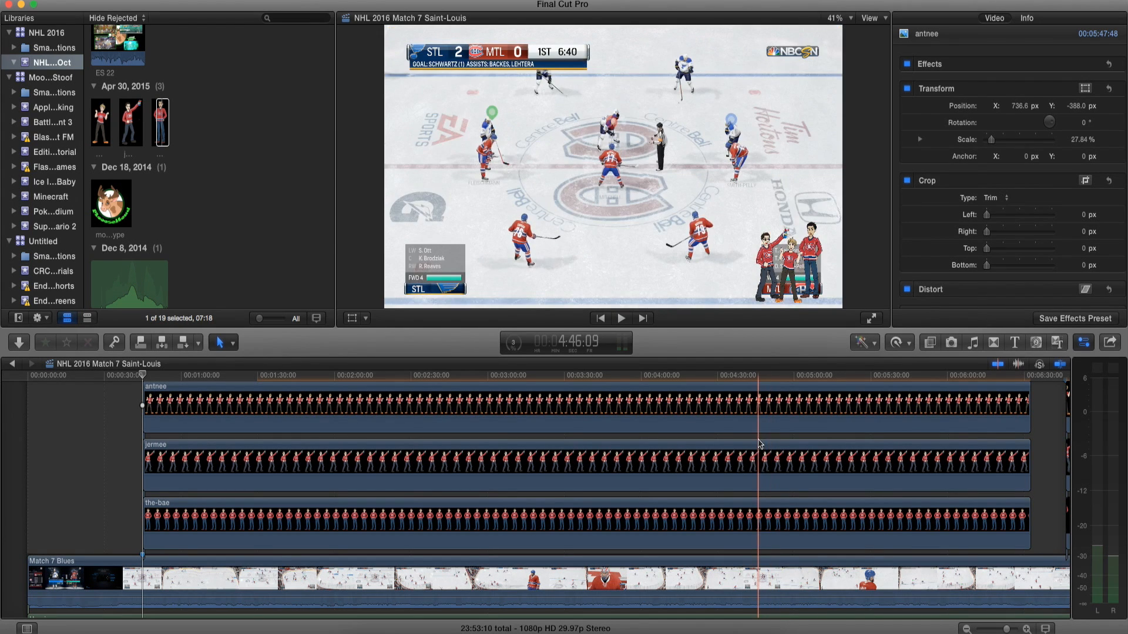
Step: Insert a Shapes generator between the the-bae clip and the gameplay, starting at 45:10 and lasting about 4:26
{"action": "left_click", "coordinate": [175, 400]}
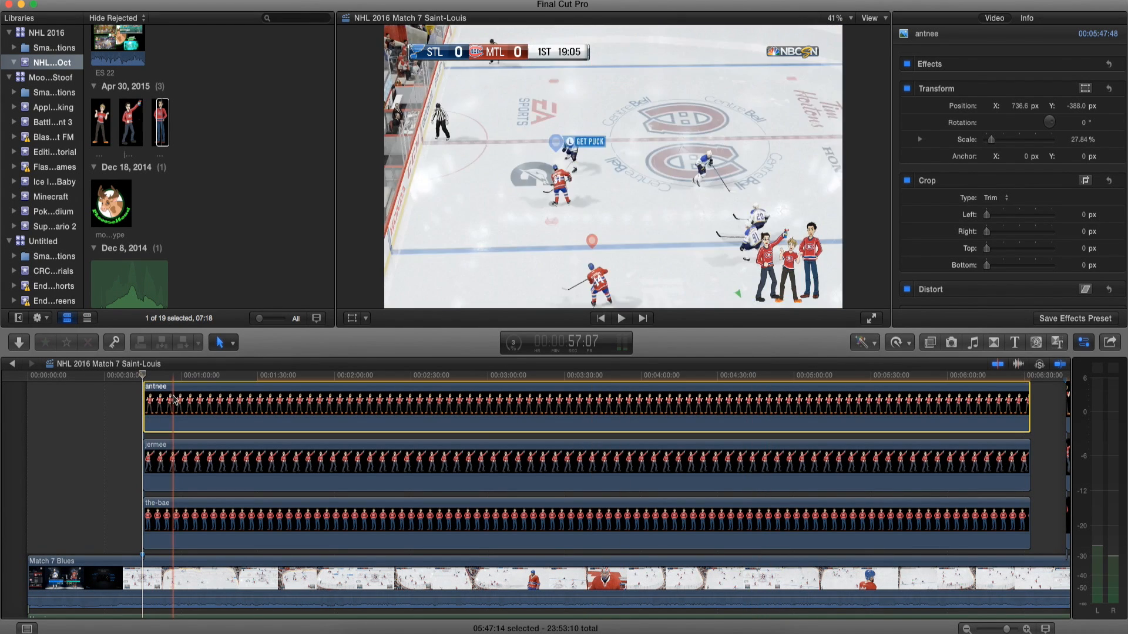
{"action": "left_click", "coordinate": [1032, 347]}
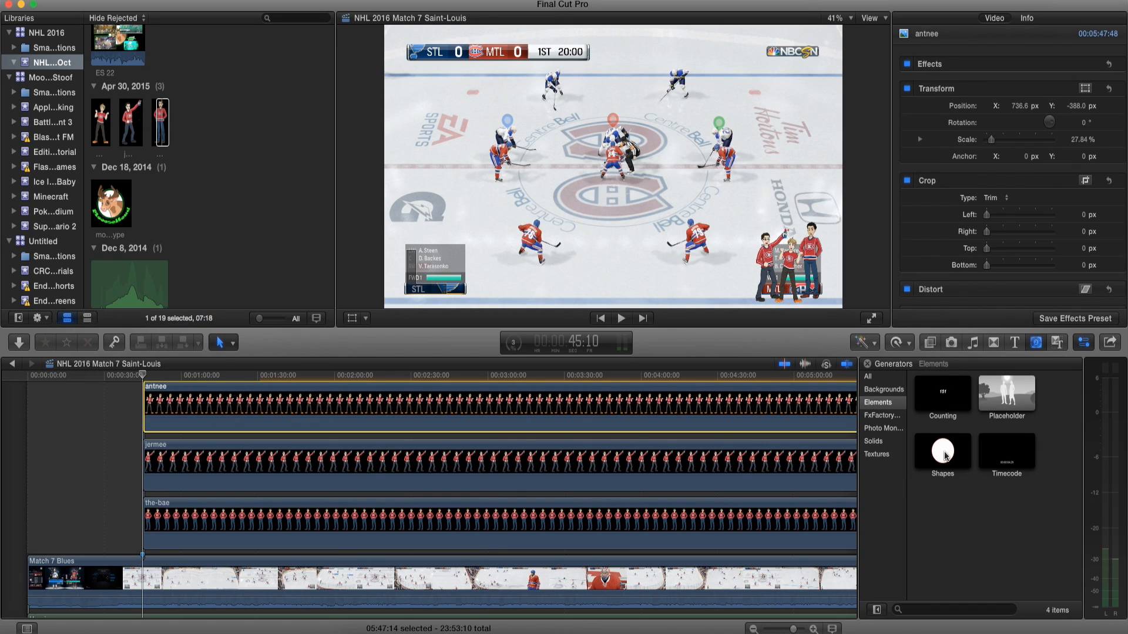
{"action": "scroll", "coordinate": [741, 462], "scroll_direction": "up", "scroll_amount": 3}
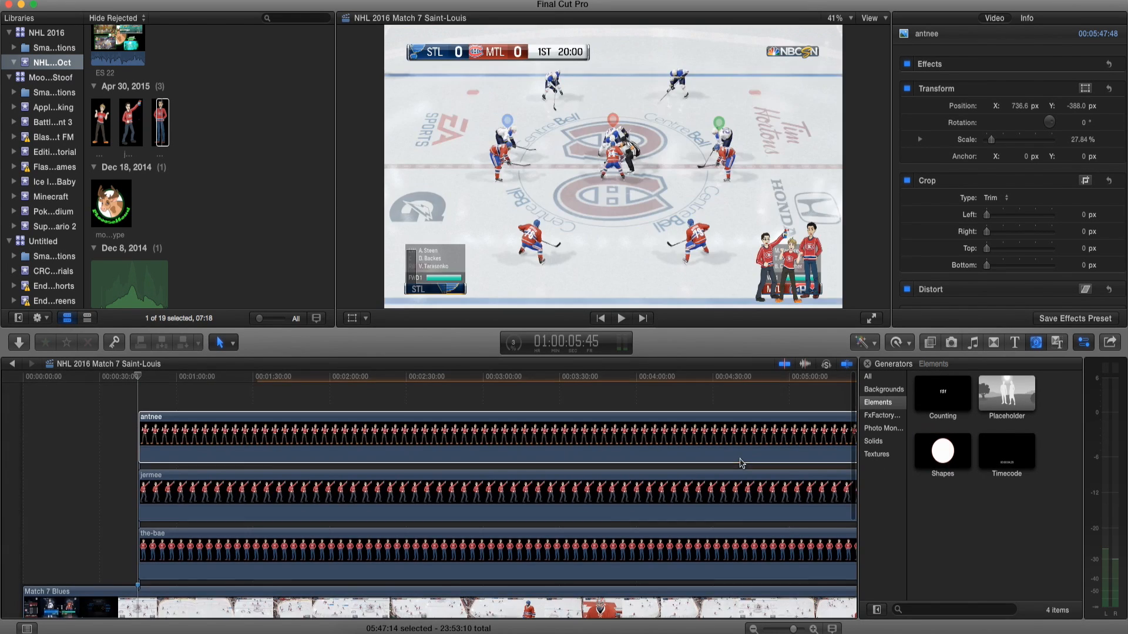
{"action": "left_click_drag", "start_coordinate": [943, 451], "coordinate": [817, 544]}
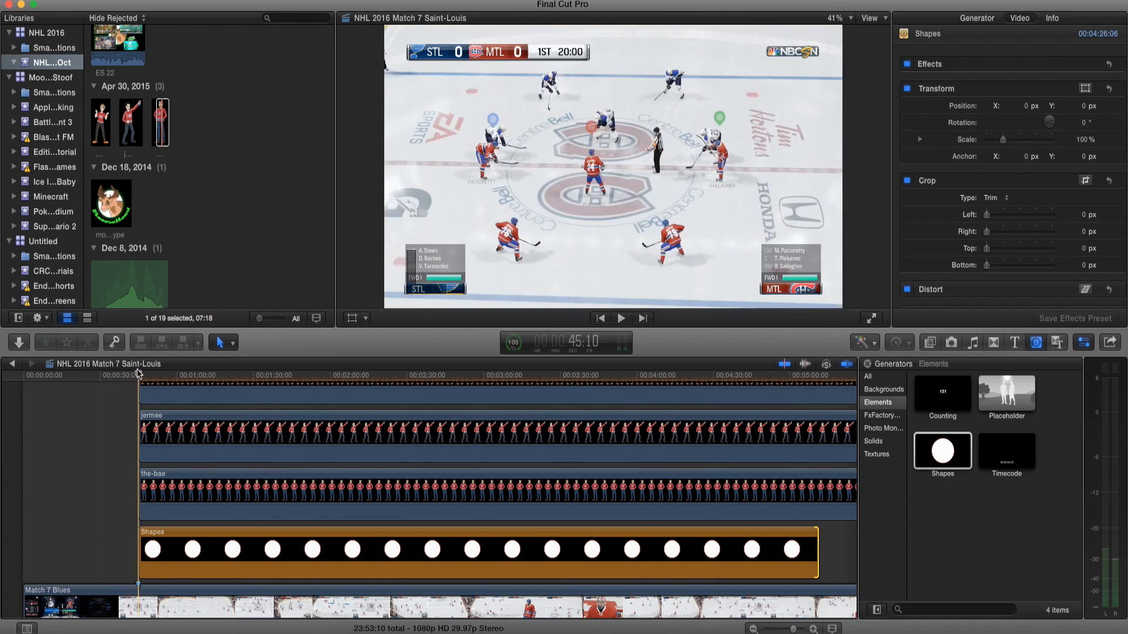
Step: Transform the Shapes circle to about 9% scale and place it behind jermee's head at about X 636, Y -273 px
{"action": "left_click", "coordinate": [223, 551]}
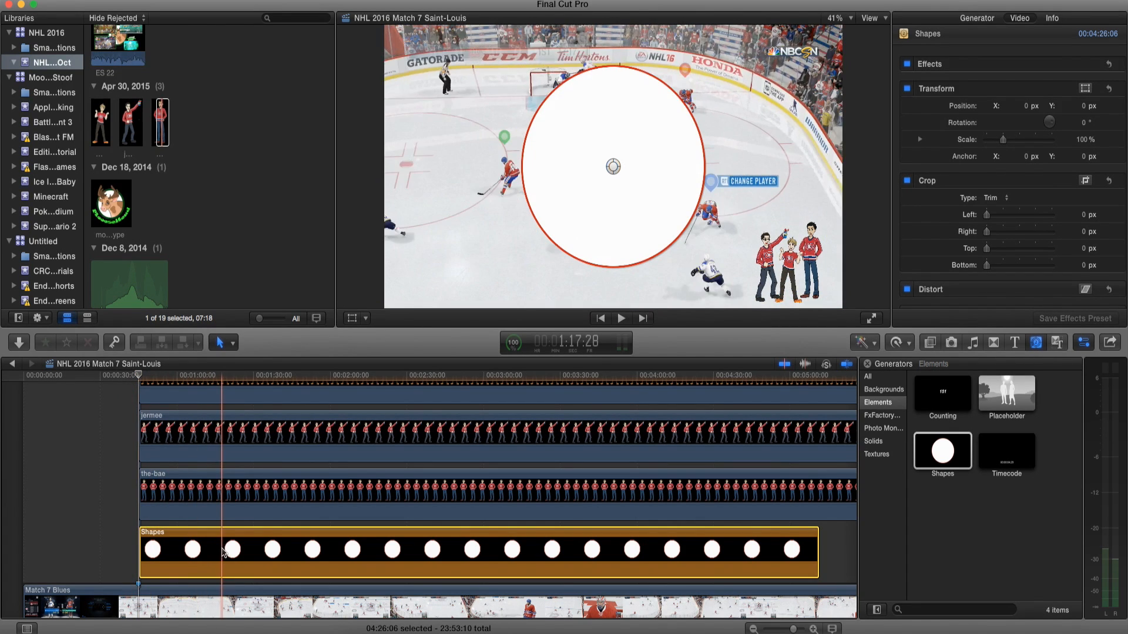
{"action": "left_click", "coordinate": [351, 318]}
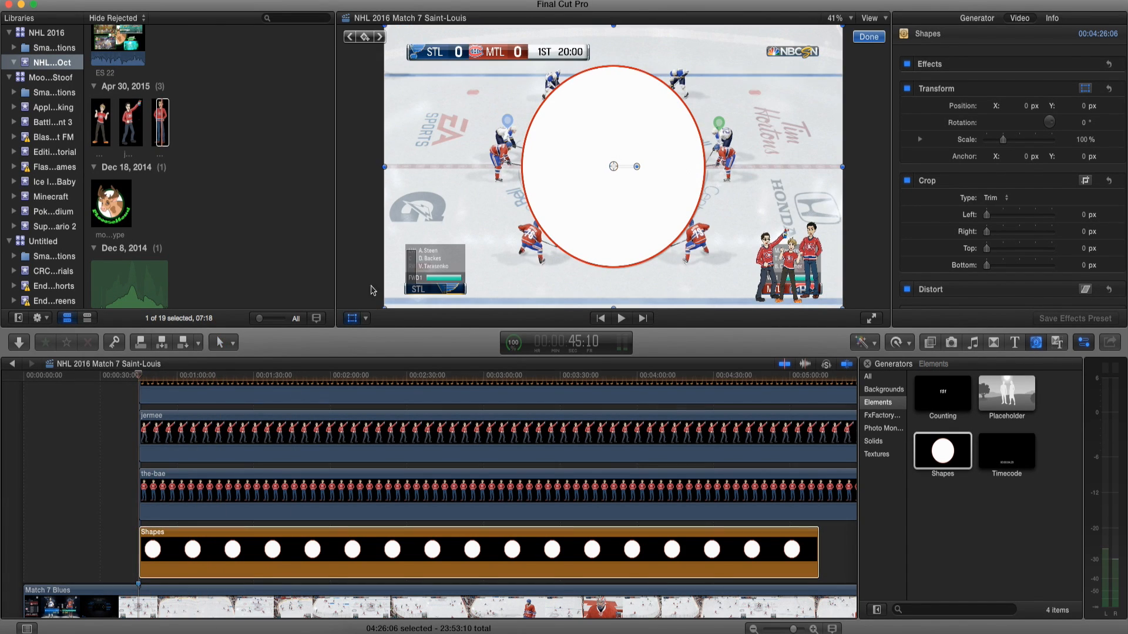
{"action": "left_click_drag", "start_coordinate": [386, 27], "coordinate": [744, 225]}
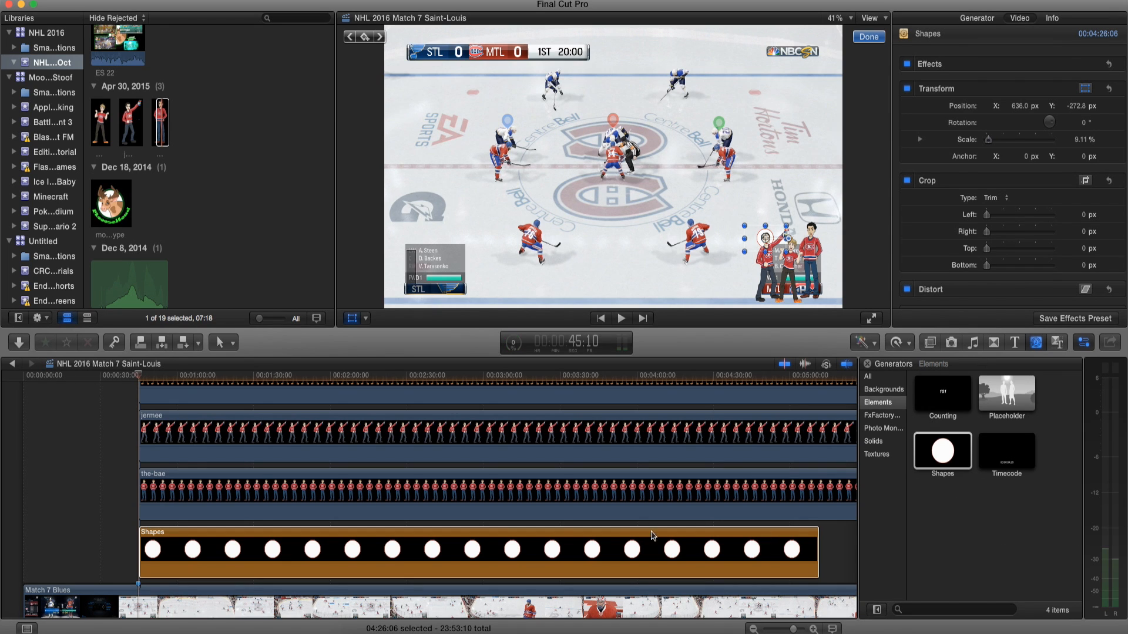
Step: Change the fill color of the Shapes circle to a light coral red
{"action": "left_click", "coordinate": [594, 551]}
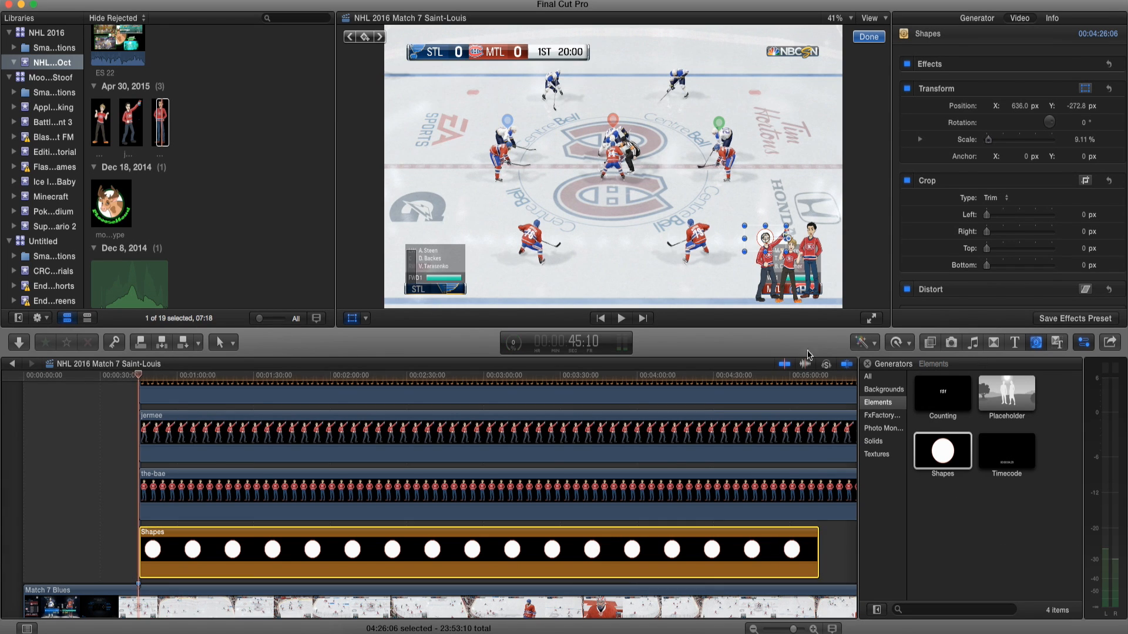
{"action": "left_click", "coordinate": [984, 19]}
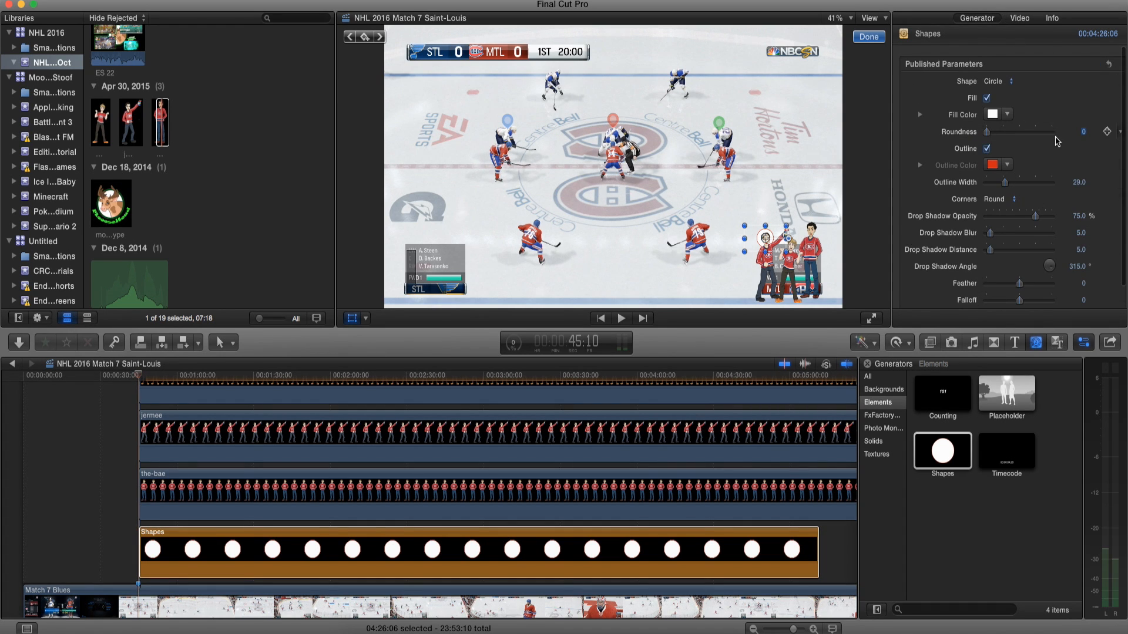
{"action": "left_click", "coordinate": [991, 117]}
{"action": "left_click_drag", "start_coordinate": [333, 410], "coordinate": [370, 405]}
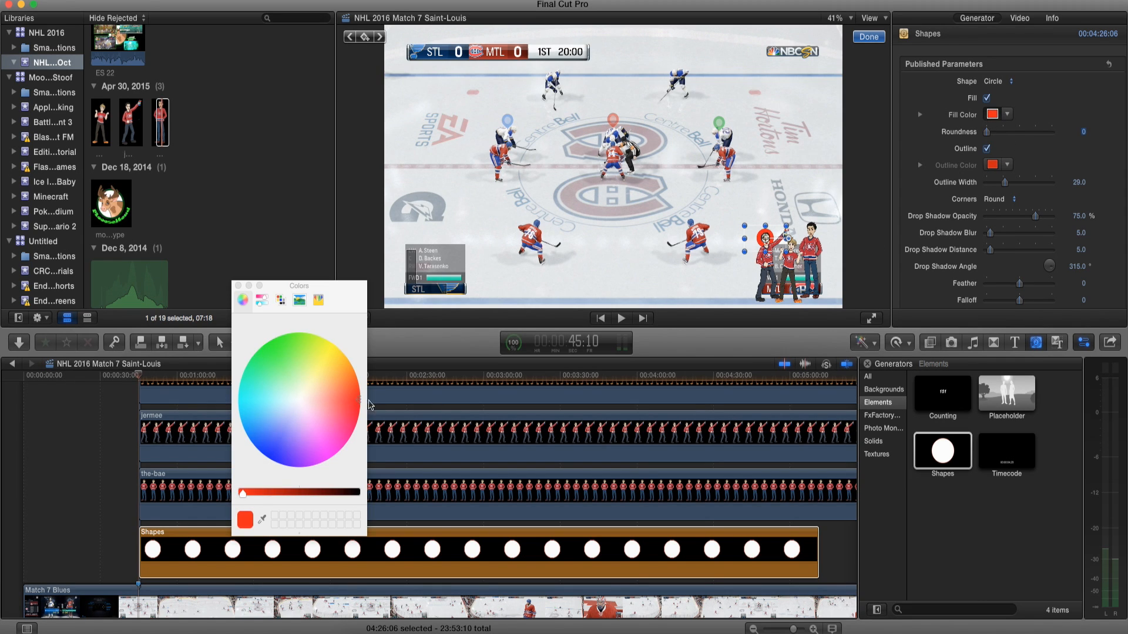
{"action": "left_click", "coordinate": [351, 405]}
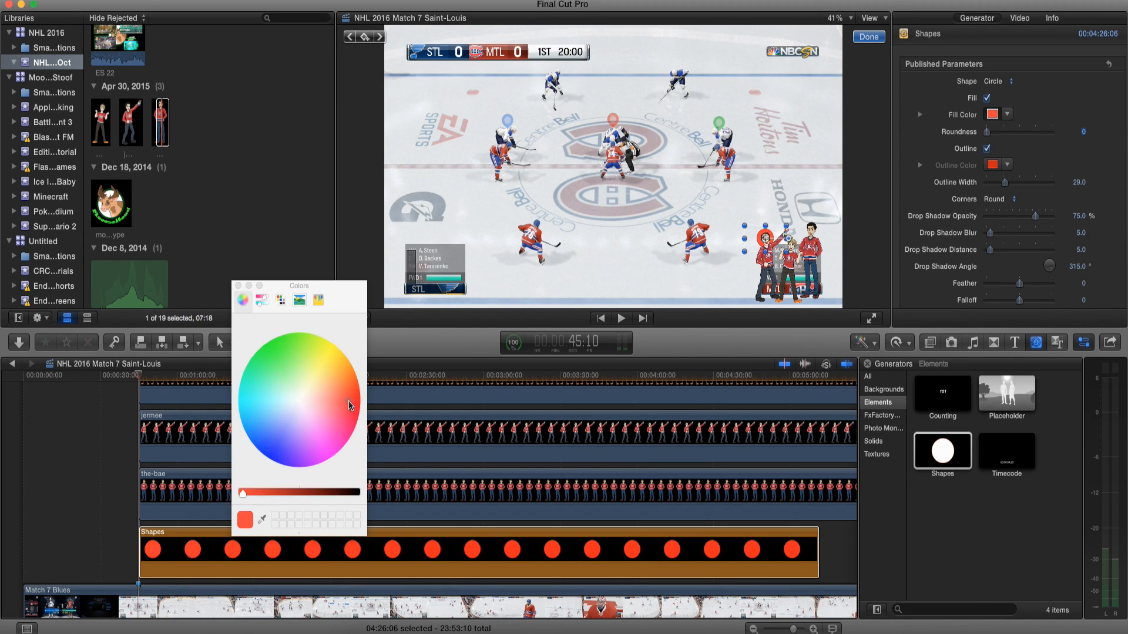
{"action": "left_click", "coordinate": [344, 408]}
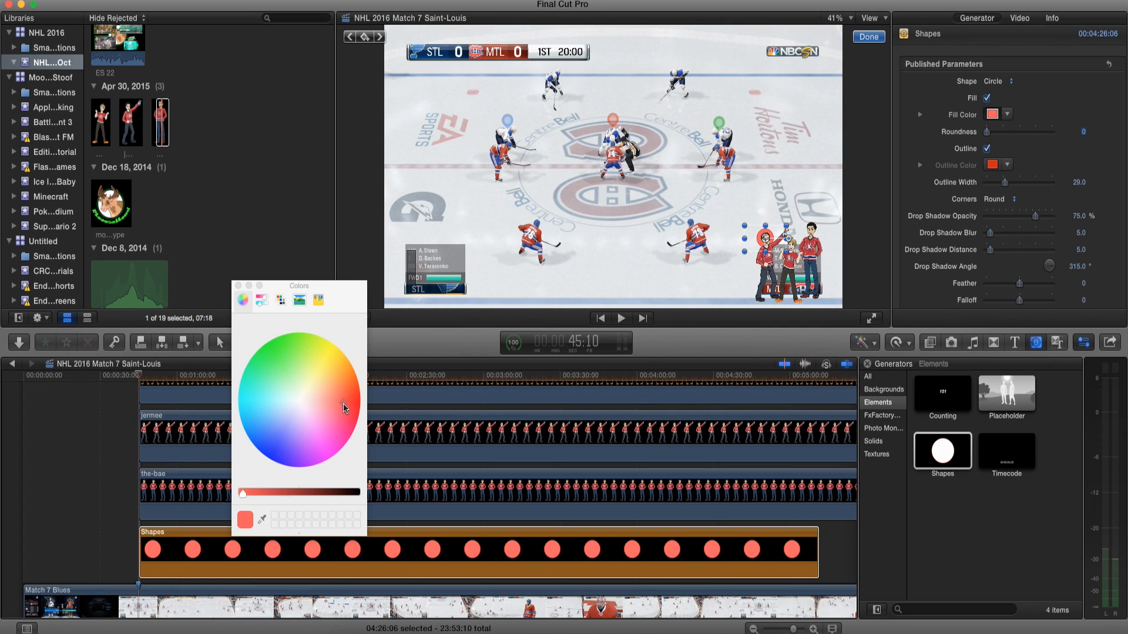
{"action": "left_click", "coordinate": [351, 409]}
{"action": "left_click", "coordinate": [344, 406]}
Step: Set the outline color of the Shapes circle to black and close the color picker
{"action": "left_click", "coordinate": [992, 165]}
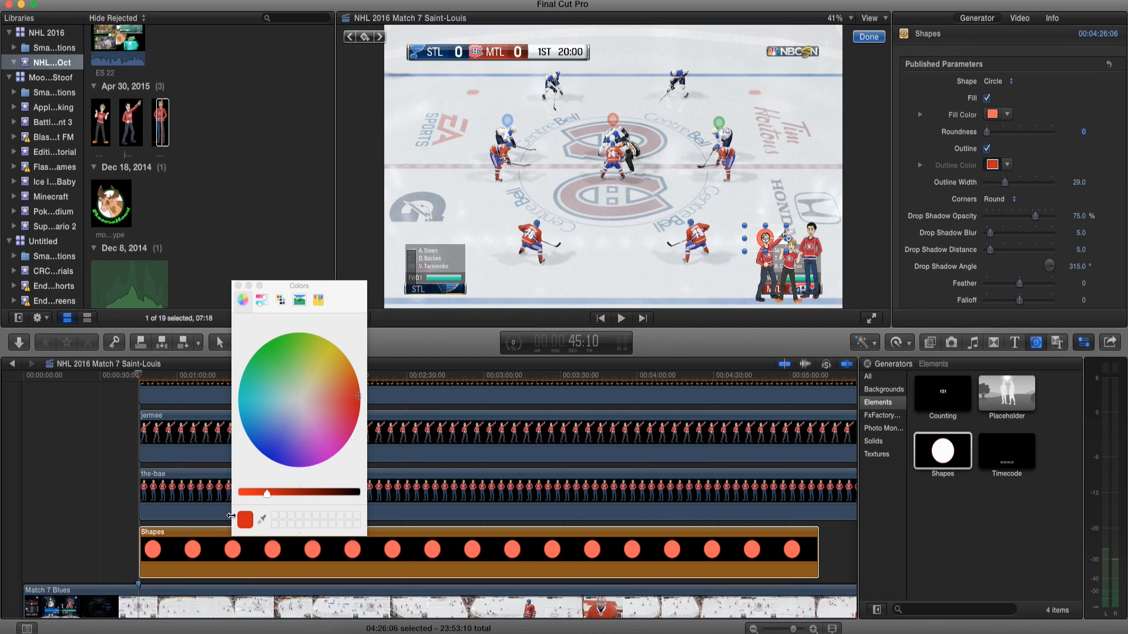
{"action": "left_click_drag", "start_coordinate": [262, 491], "coordinate": [358, 492]}
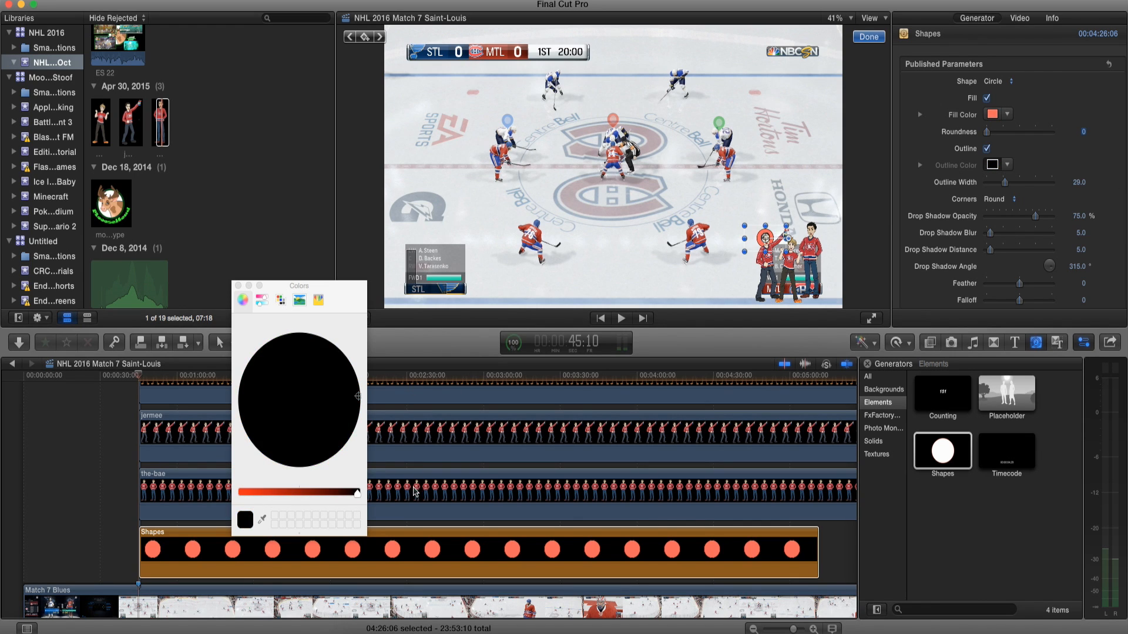
{"action": "left_click", "coordinate": [238, 286]}
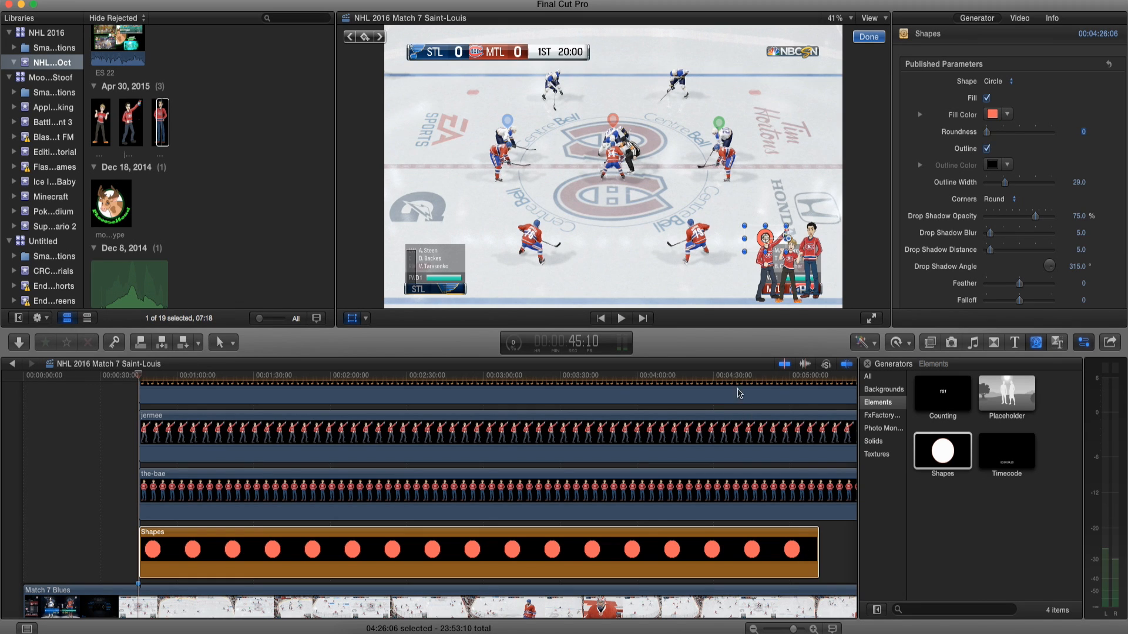
{"action": "left_click", "coordinate": [940, 451]}
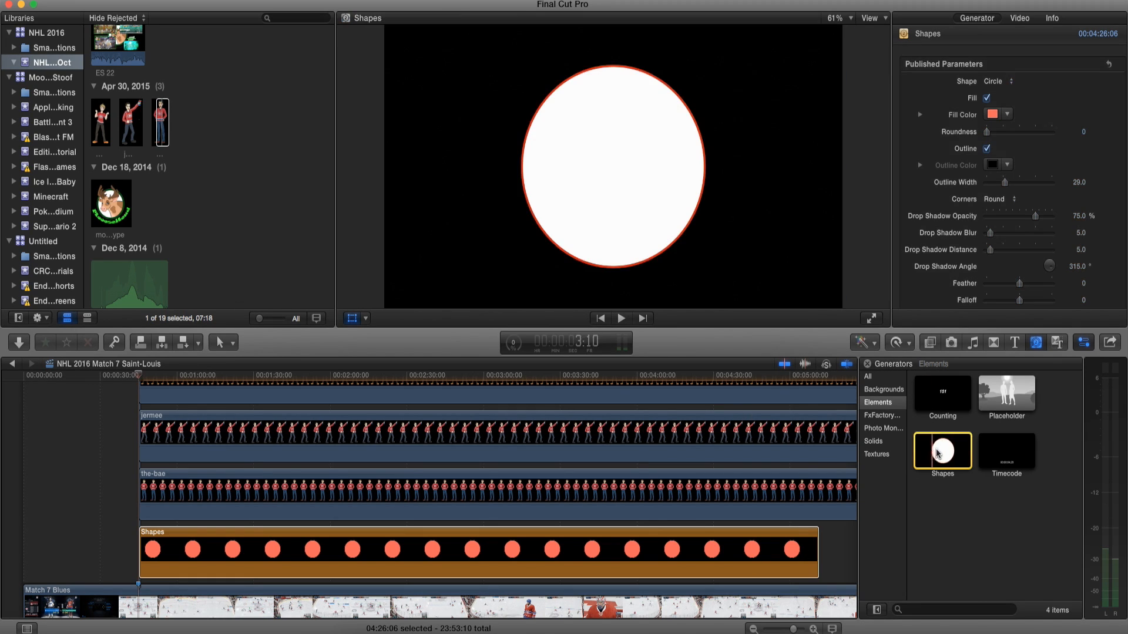
{"action": "left_click_drag", "start_coordinate": [940, 453], "coordinate": [171, 522]}
{"action": "key", "text": "super+z"}
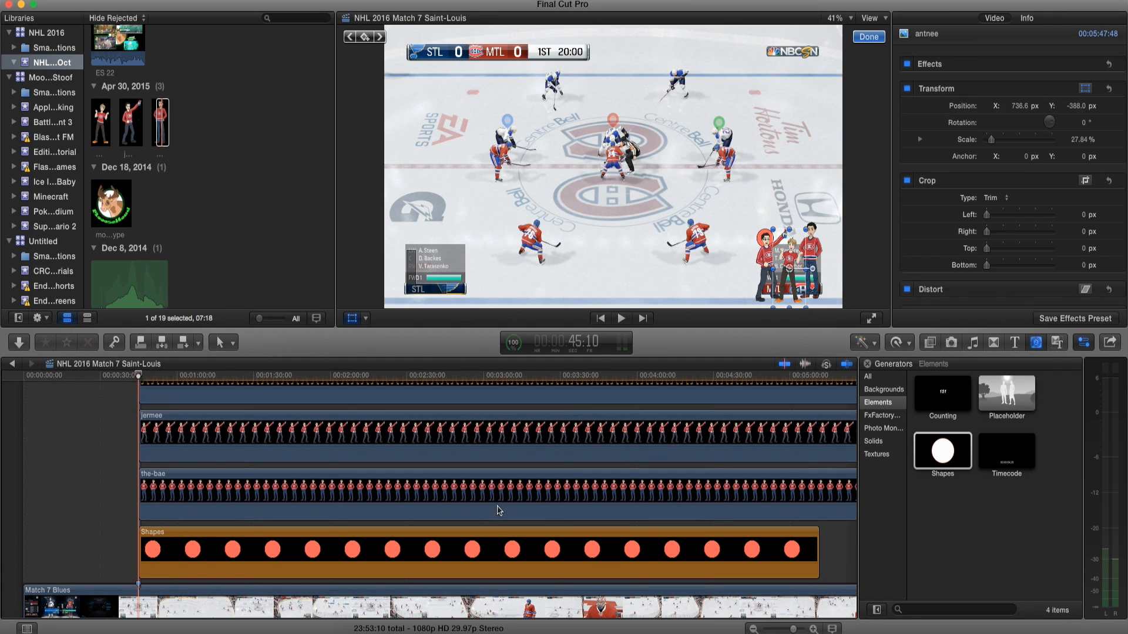
Step: Duplicate the coral Shapes clip, place the copy beneath the the-bae clip and move its circle behind the middle character's head
{"action": "left_click", "coordinate": [482, 558]}
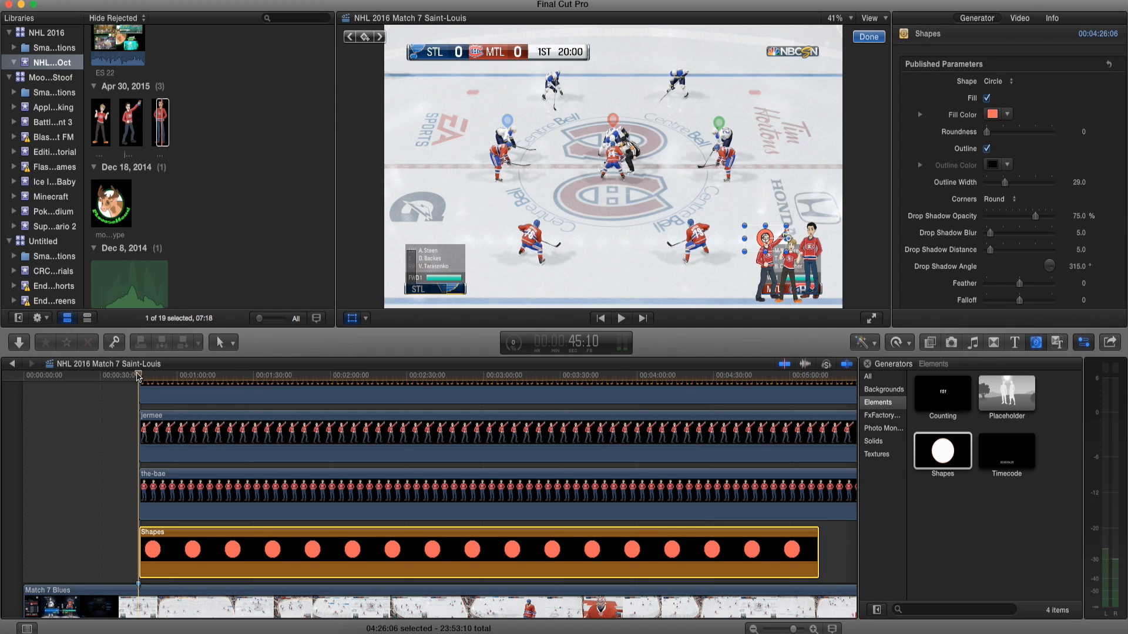
{"action": "key", "text": "super+v"}
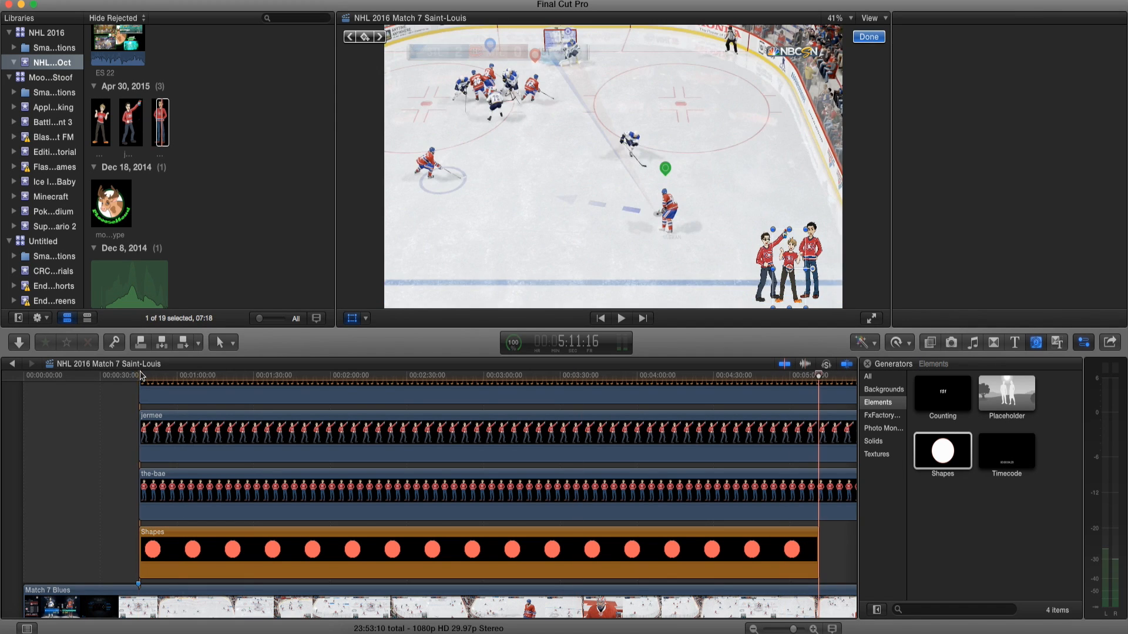
{"action": "scroll", "coordinate": [333, 515], "scroll_direction": "up", "scroll_amount": 4}
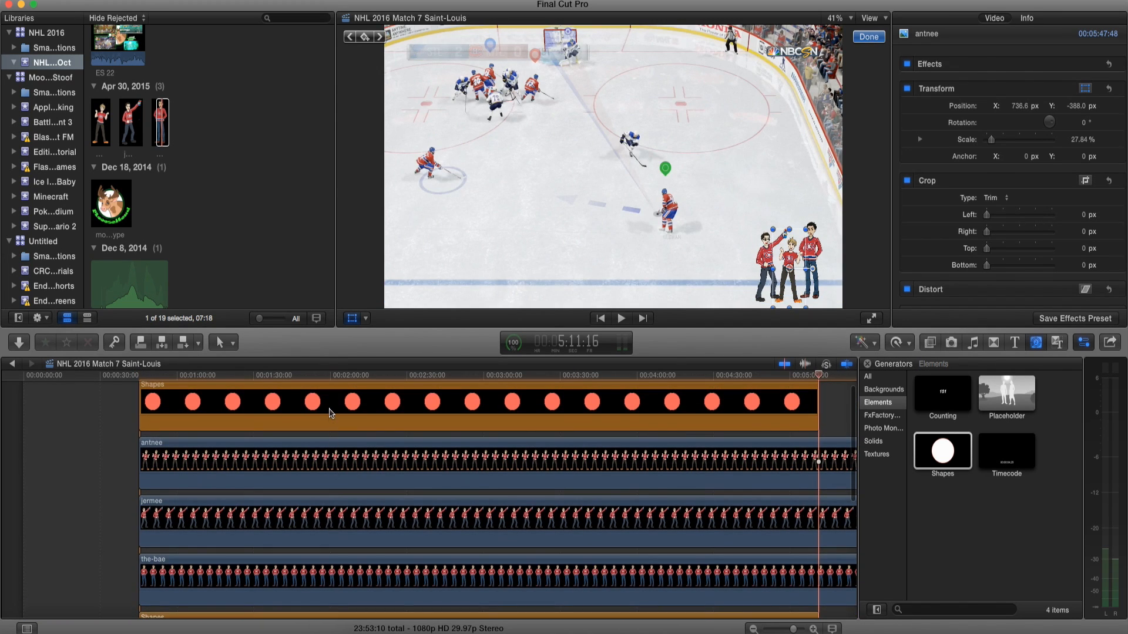
{"action": "left_click_drag", "start_coordinate": [330, 409], "coordinate": [329, 587]}
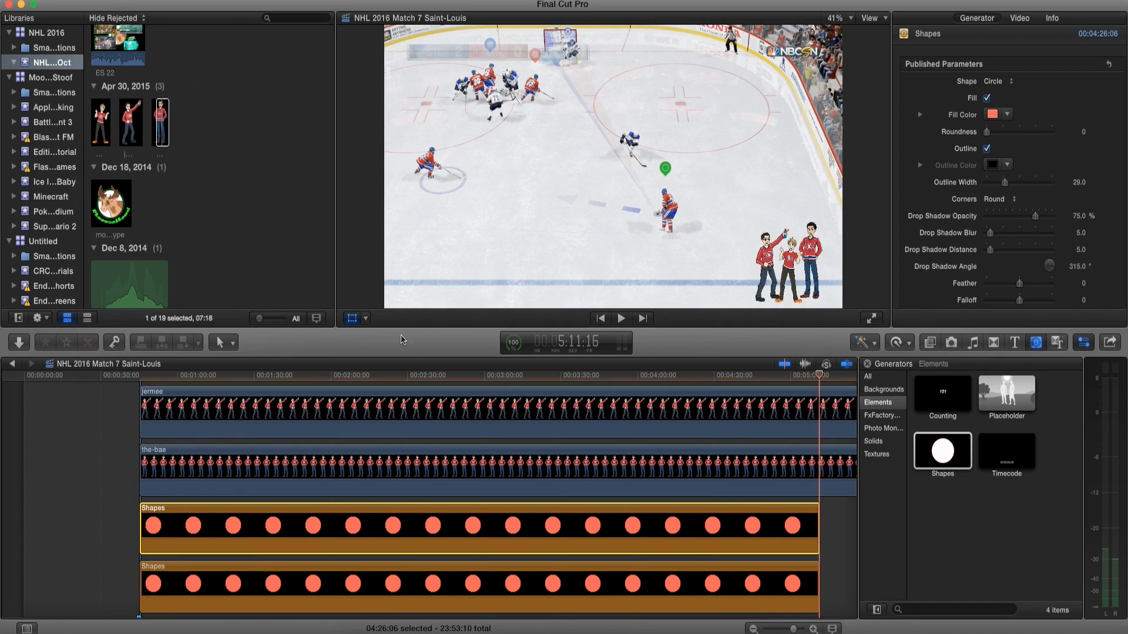
{"action": "left_click", "coordinate": [139, 377]}
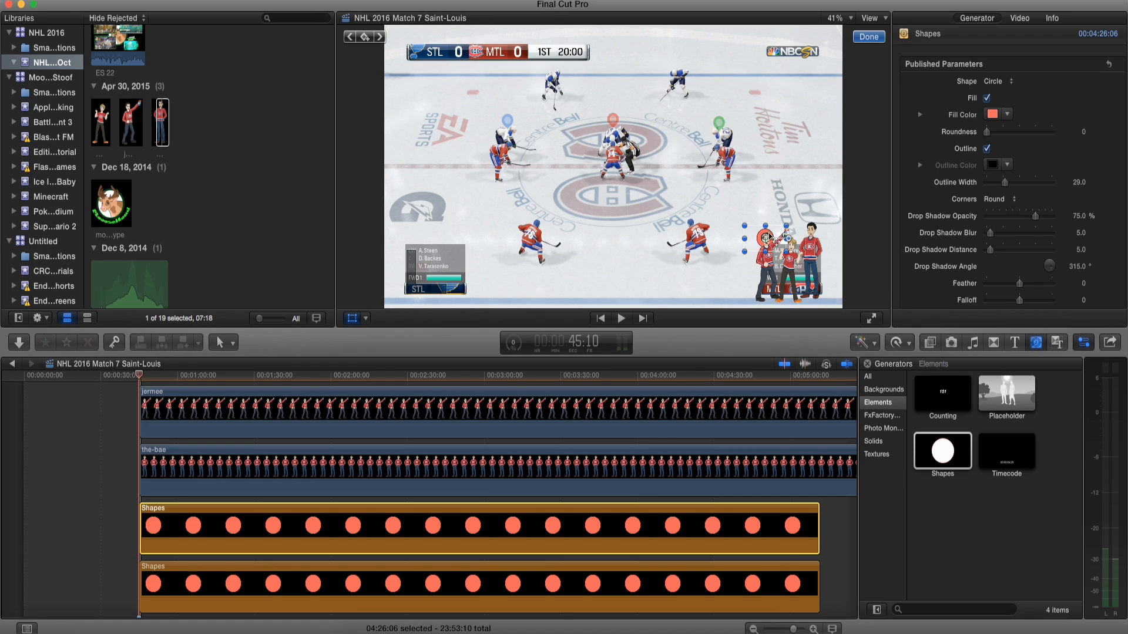
{"action": "left_click_drag", "start_coordinate": [769, 236], "coordinate": [795, 246]}
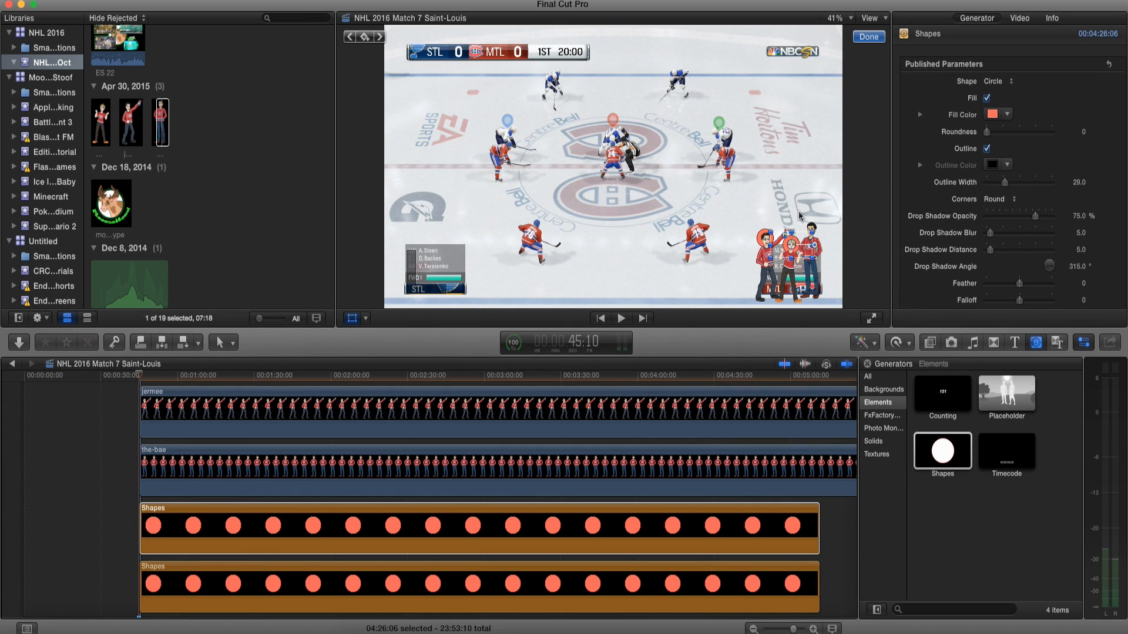
Step: Change the fill color of the middle character's circle to light blue and close the color picker
{"action": "left_click", "coordinate": [992, 115]}
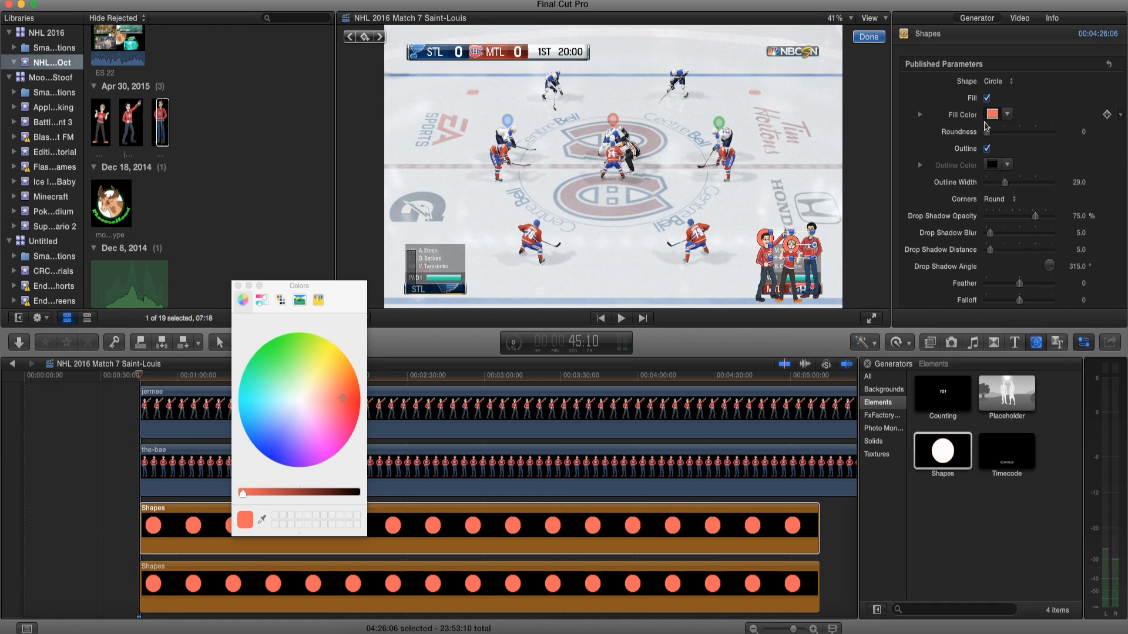
{"action": "left_click_drag", "start_coordinate": [281, 404], "coordinate": [257, 424]}
{"action": "left_click", "coordinate": [238, 286]}
{"action": "left_click_drag", "start_coordinate": [771, 232], "coordinate": [776, 233]}
Step: Duplicate the blue Shapes clip, place the copy beneath the the-bae clip and move its circle behind the rightmost character's head
{"action": "key", "text": "super+c"}
{"action": "key", "text": "super+v"}
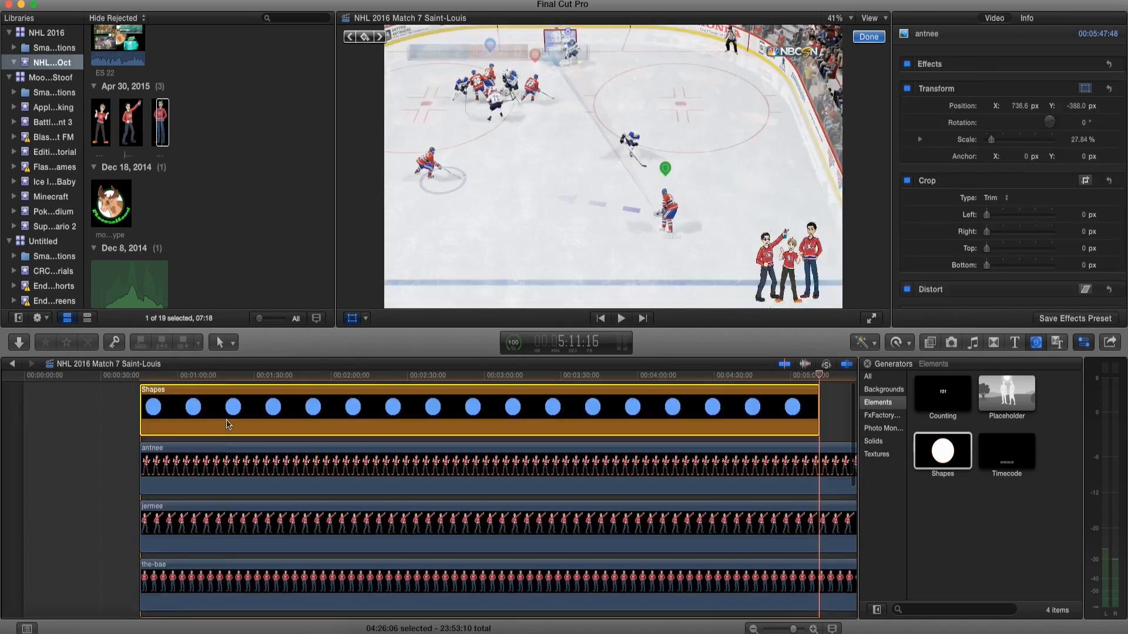
{"action": "left_click_drag", "start_coordinate": [227, 423], "coordinate": [226, 517]}
{"action": "left_click_drag", "start_coordinate": [791, 245], "coordinate": [812, 229]}
Step: Change the fill color of the rightmost character's circle to a medium green
{"action": "left_click", "coordinate": [992, 113]}
{"action": "mouse_move", "coordinate": [273, 366]}
{"action": "left_mouse_down"}
{"action": "mouse_move", "coordinate": [277, 354]}
{"action": "mouse_move", "coordinate": [287, 362]}
{"action": "left_mouse_up"}
{"action": "left_click_drag", "start_coordinate": [247, 492], "coordinate": [269, 493]}
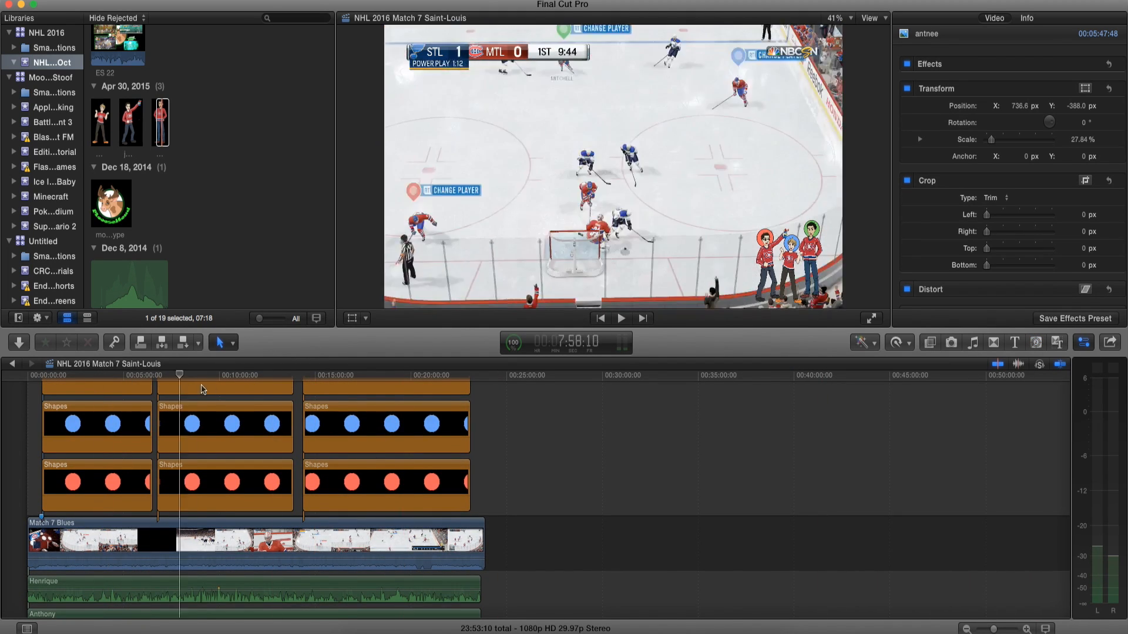
Step: Apply the Cross Dissolve transition to all the character image and Shapes clips in the three periods
{"action": "left_click_drag", "start_coordinate": [203, 389], "coordinate": [418, 382]}
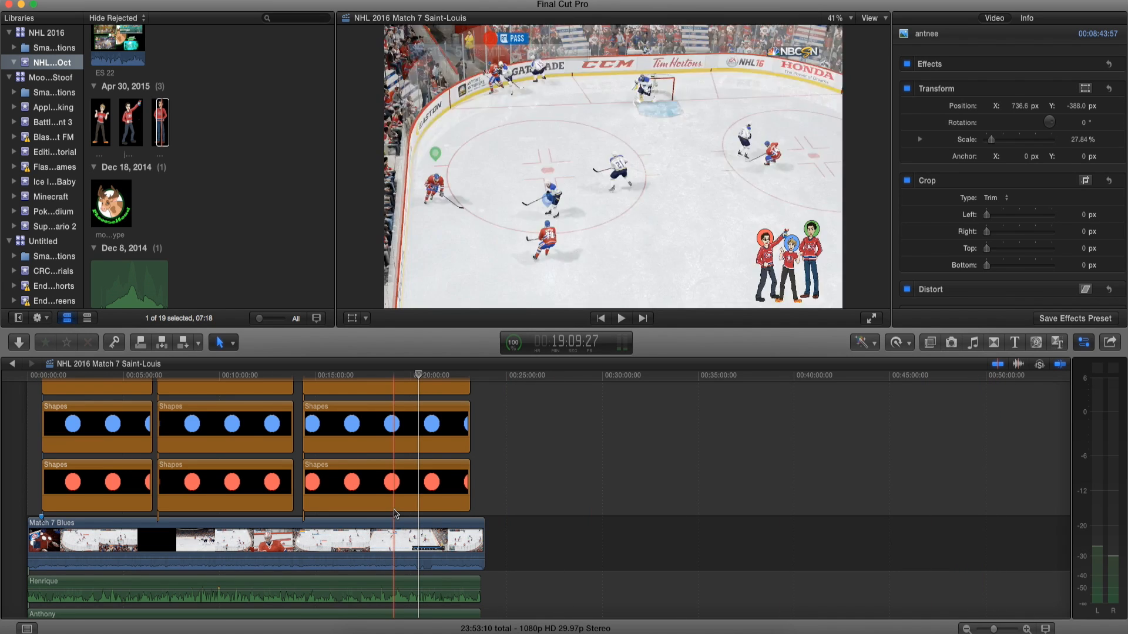
{"action": "left_click", "coordinate": [994, 342]}
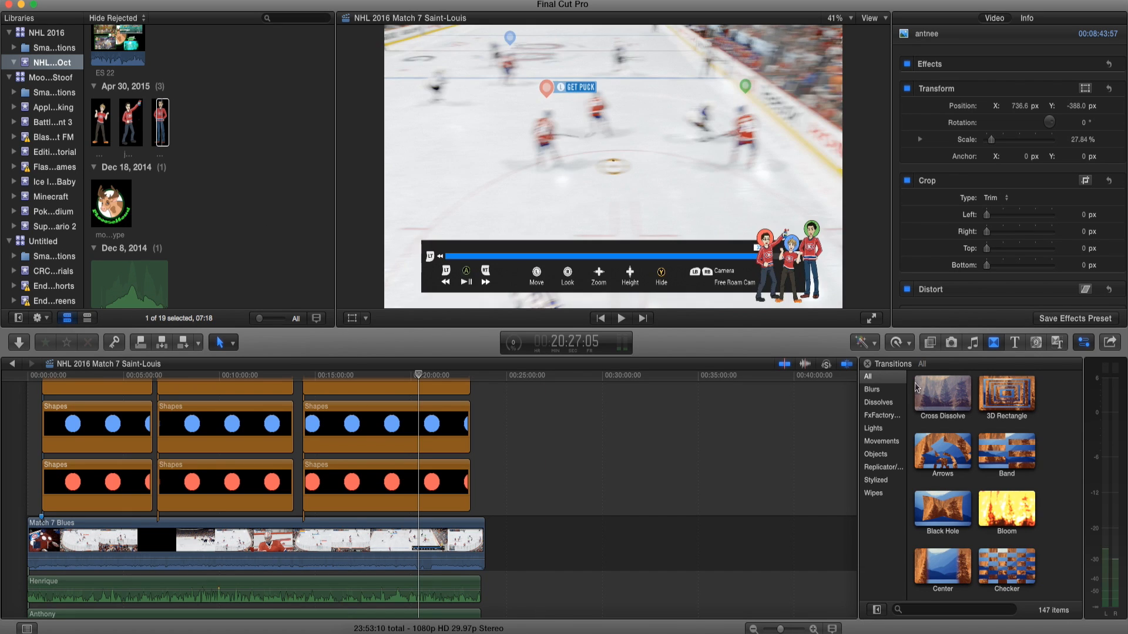
{"action": "left_click", "coordinate": [871, 391]}
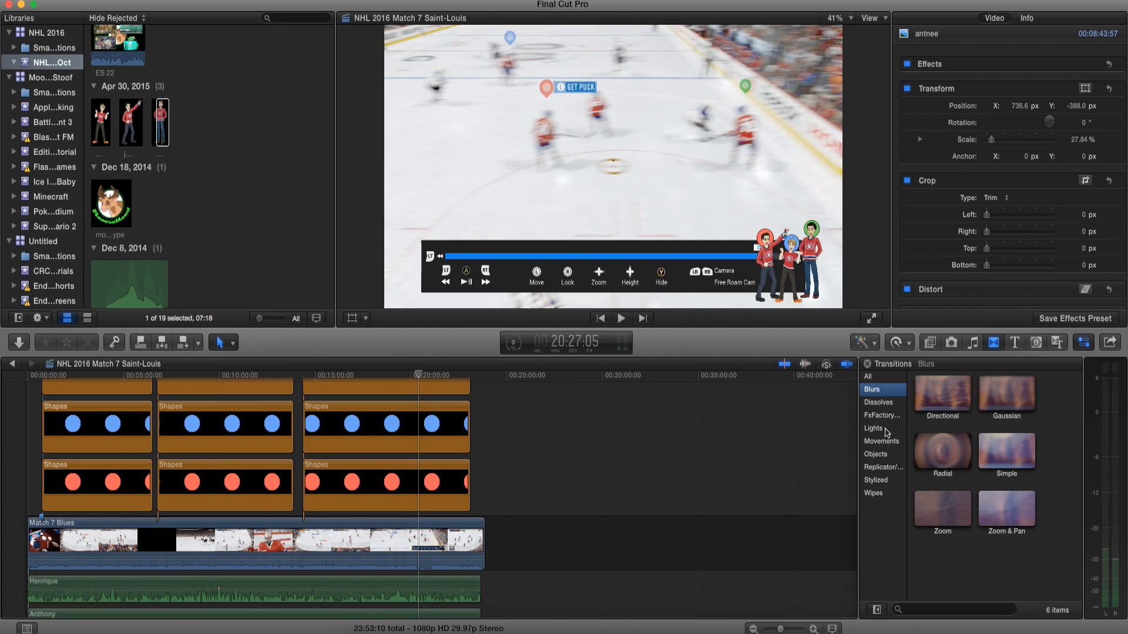
{"action": "left_click", "coordinate": [879, 429]}
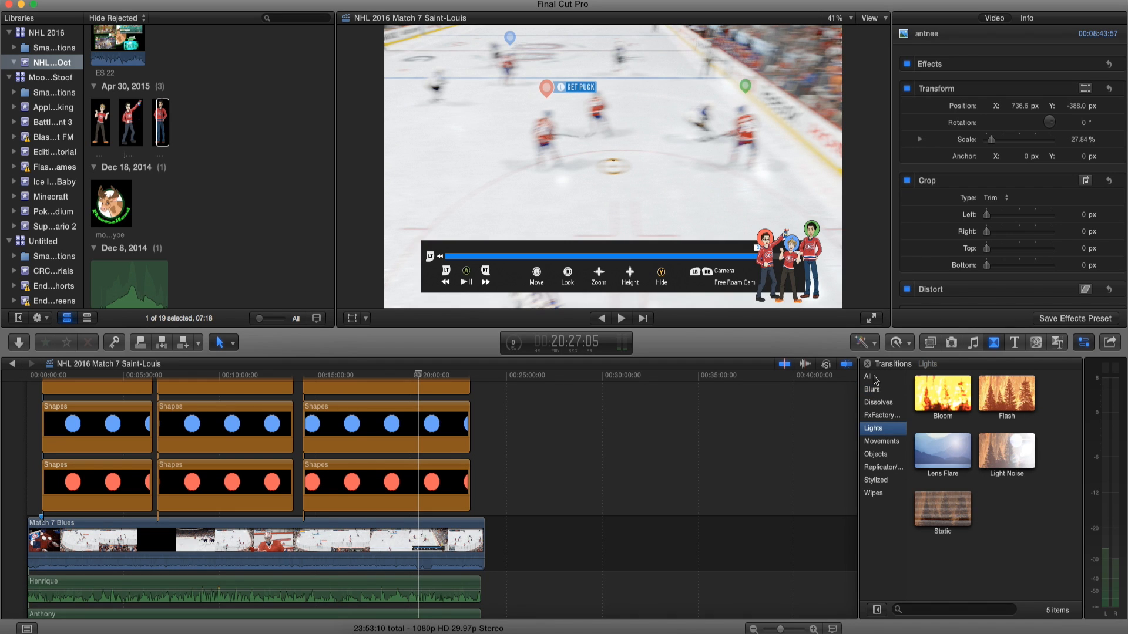
{"action": "left_click", "coordinate": [873, 392]}
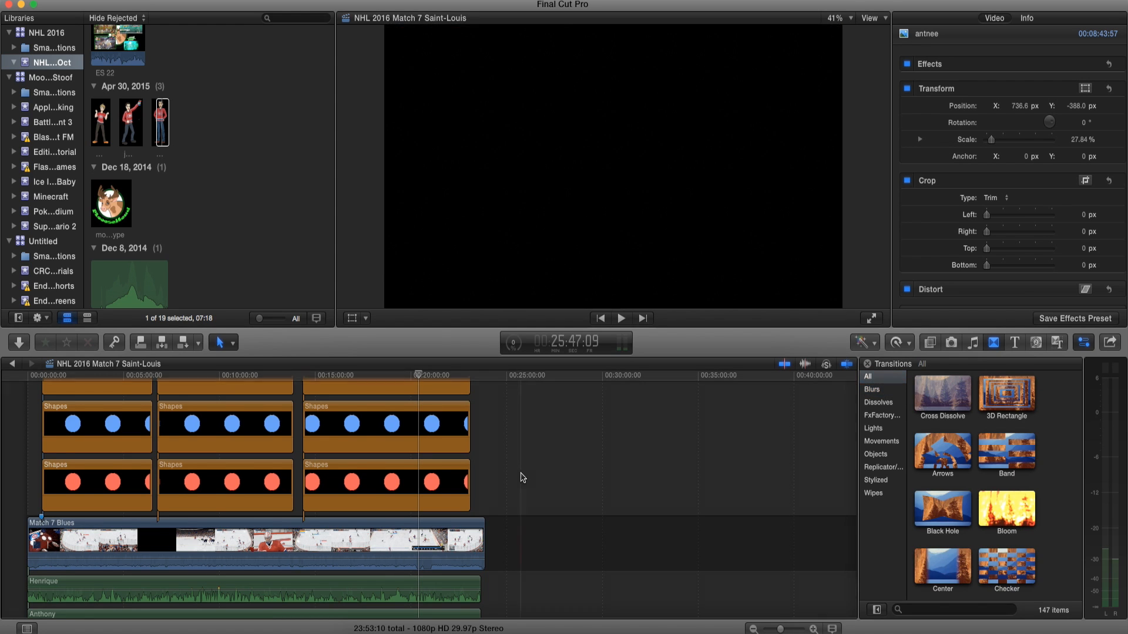
{"action": "scroll", "coordinate": [446, 464], "scroll_direction": "up", "scroll_amount": 2}
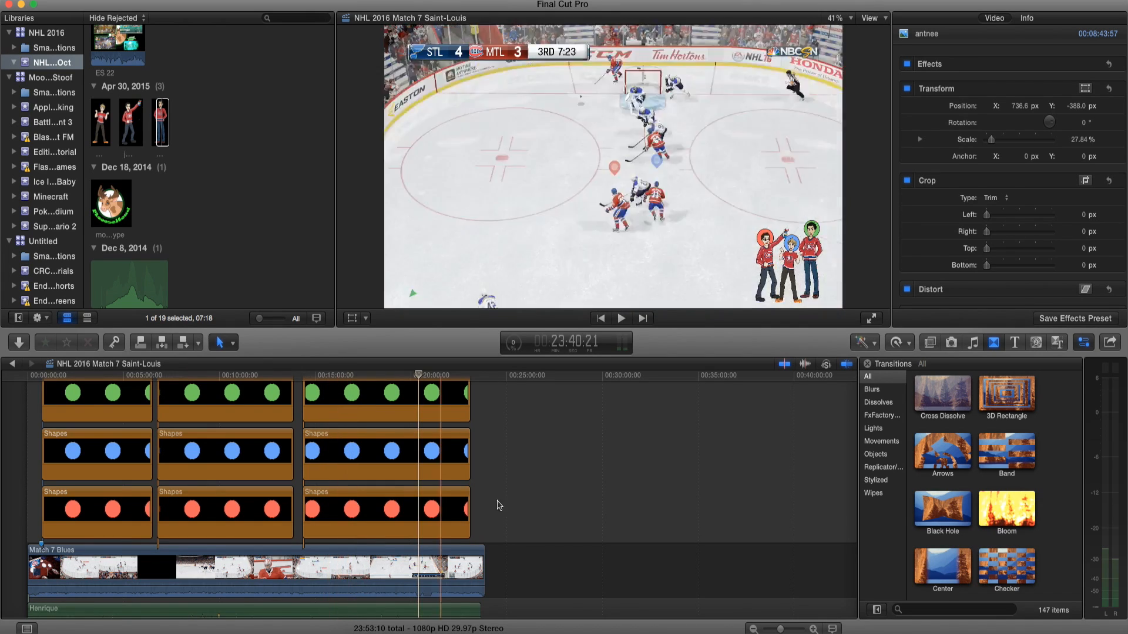
{"action": "left_click", "coordinate": [452, 517]}
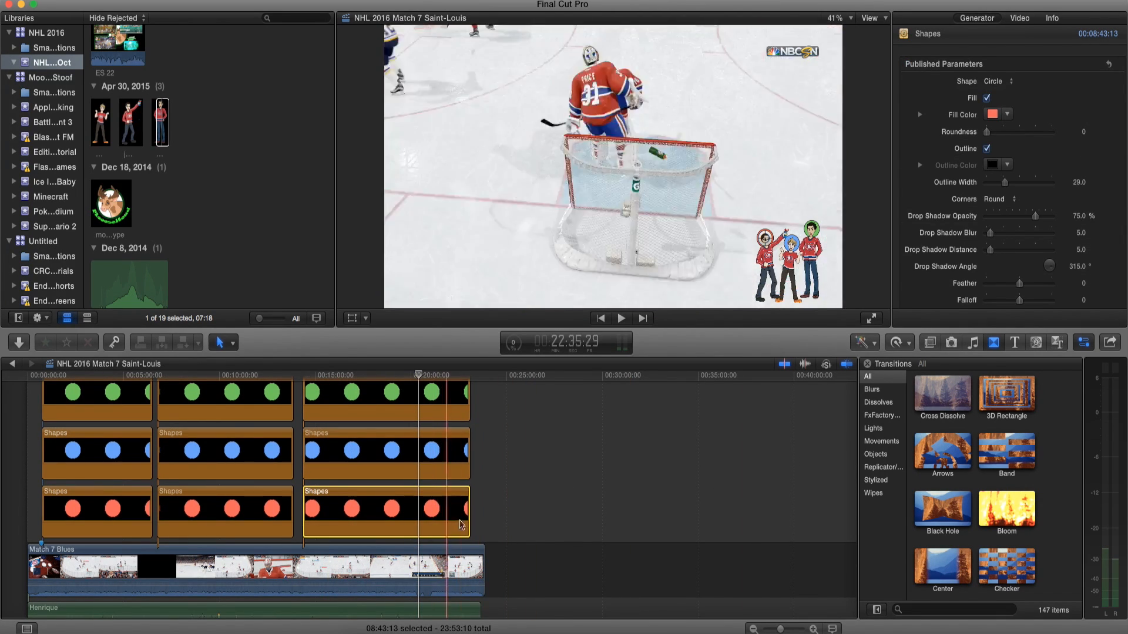
{"action": "left_click_drag", "start_coordinate": [572, 518], "coordinate": [67, 418]}
{"action": "left_click", "coordinate": [946, 401]}
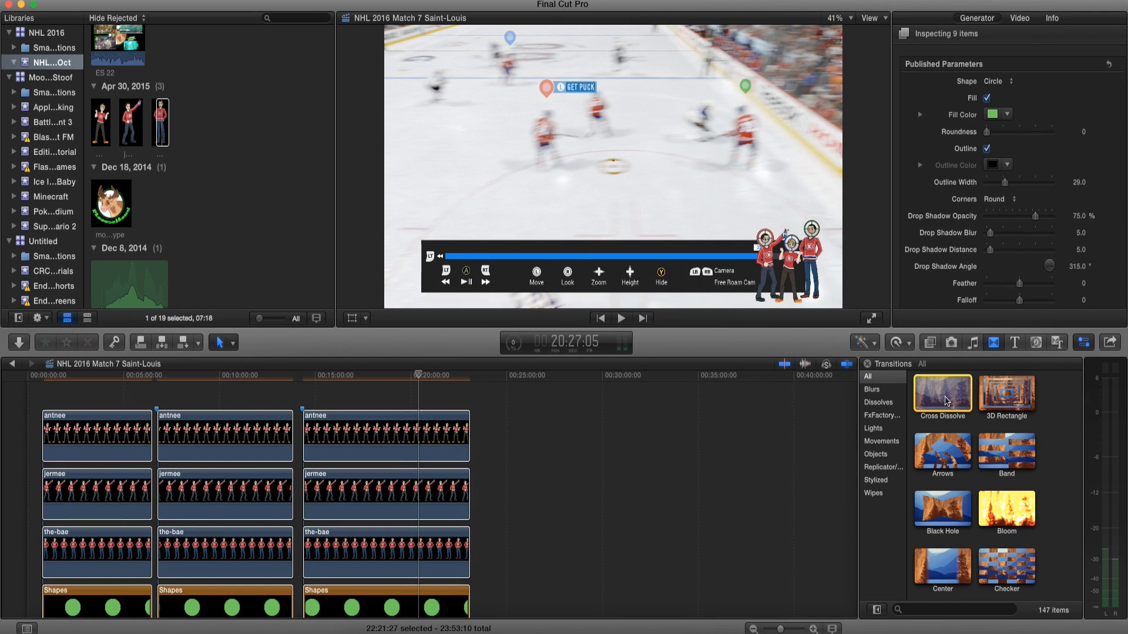
{"action": "double_click", "coordinate": [947, 401]}
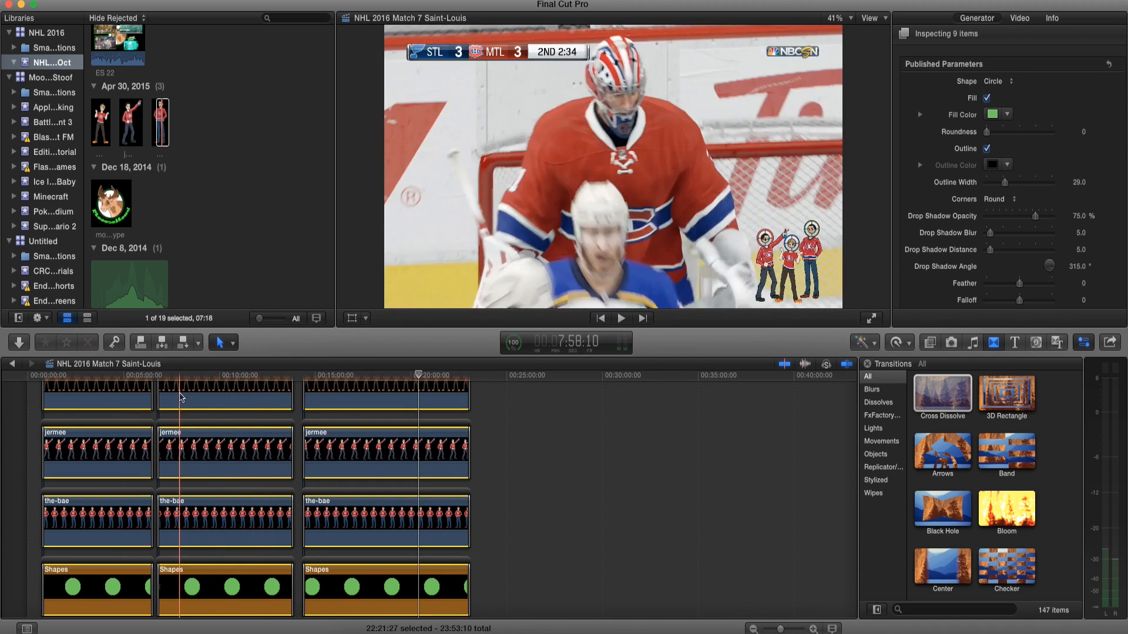
Step: Play back the start of the second period and the end of the first to check the overlays' dissolves
{"action": "left_click", "coordinate": [159, 379]}
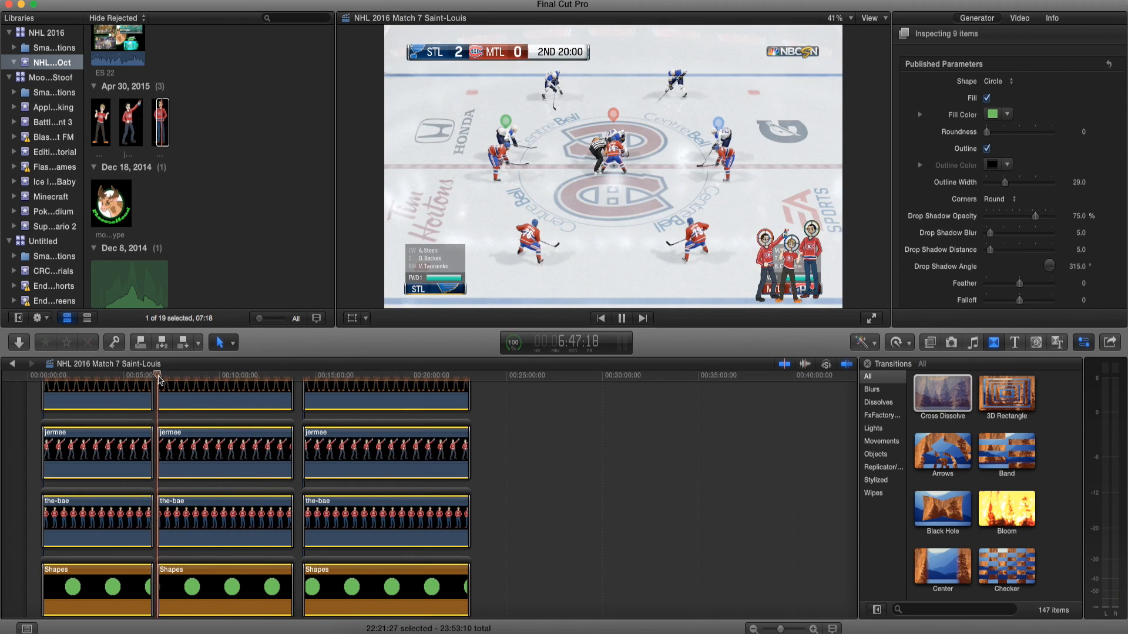
{"action": "key", "text": "space"}
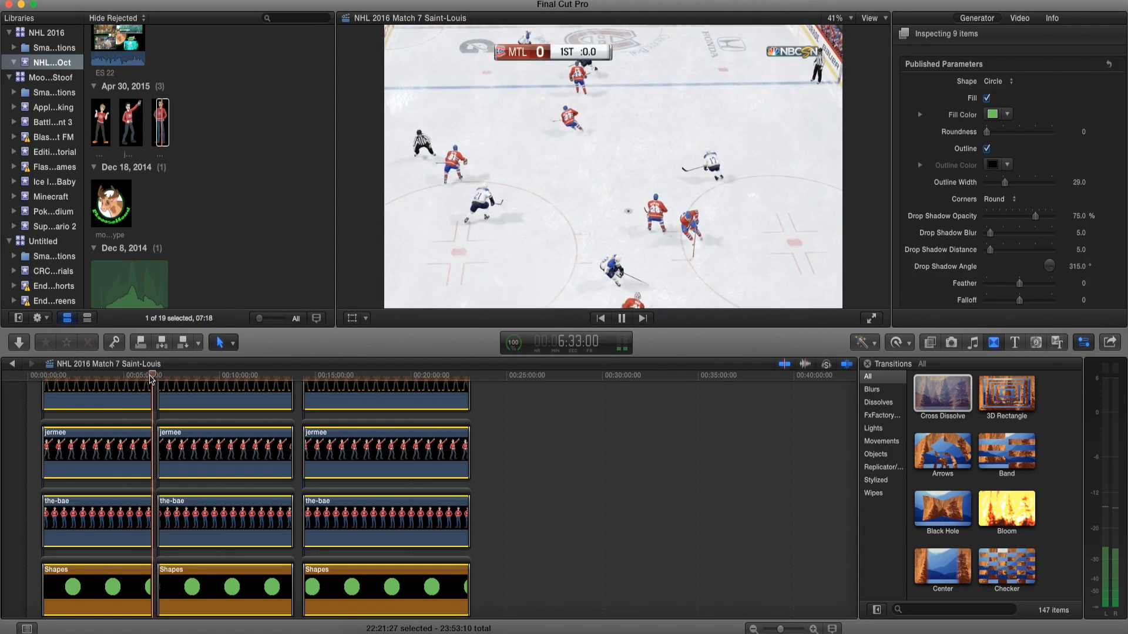
{"action": "key", "text": "space"}
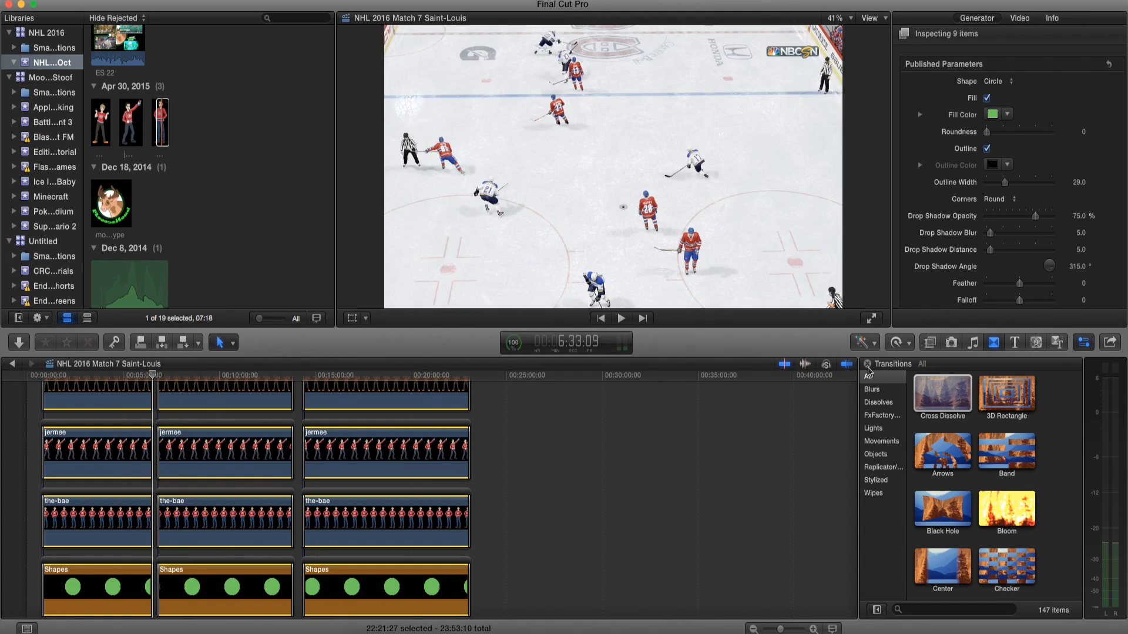
Step: Insert about four seconds of the moosehead-logo-light-type image at the very start of the project, before the Match 7 Blues gameplay
{"action": "scroll", "coordinate": [146, 420], "scroll_direction": "down", "scroll_amount": 5}
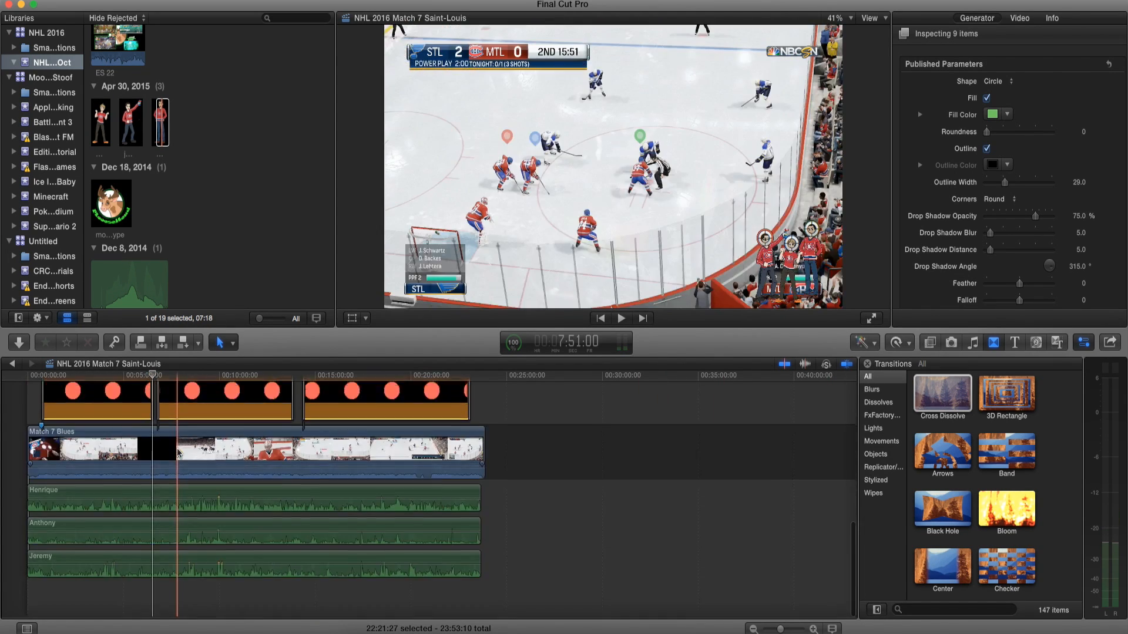
{"action": "key", "text": "Home"}
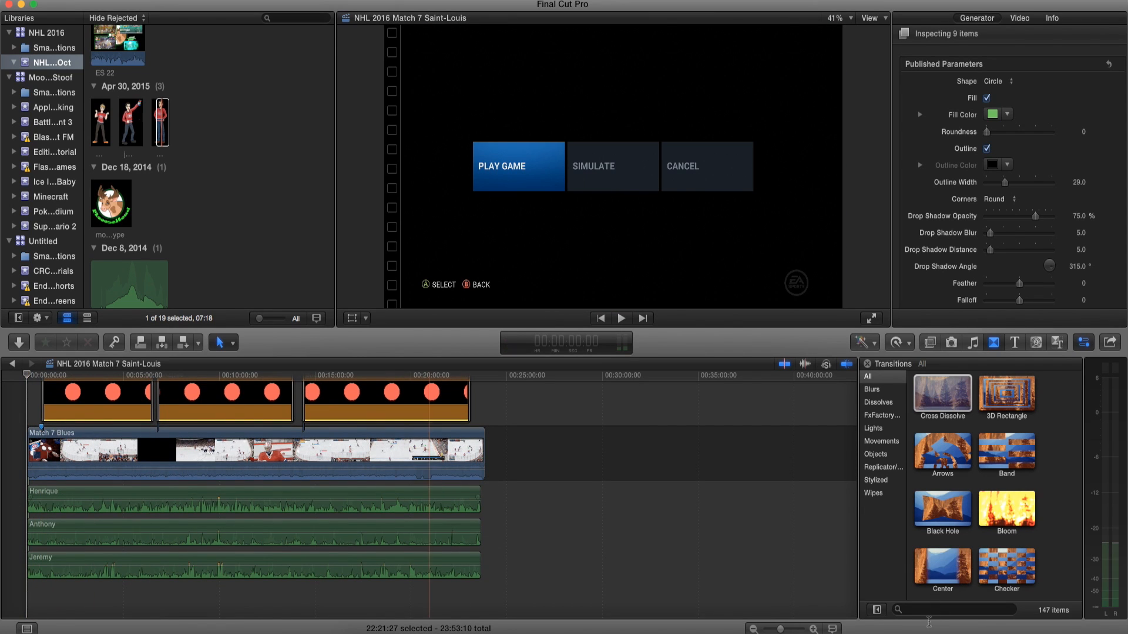
{"action": "left_click", "coordinate": [814, 630]}
{"action": "left_click", "coordinate": [814, 629]}
{"action": "left_click", "coordinate": [814, 630]}
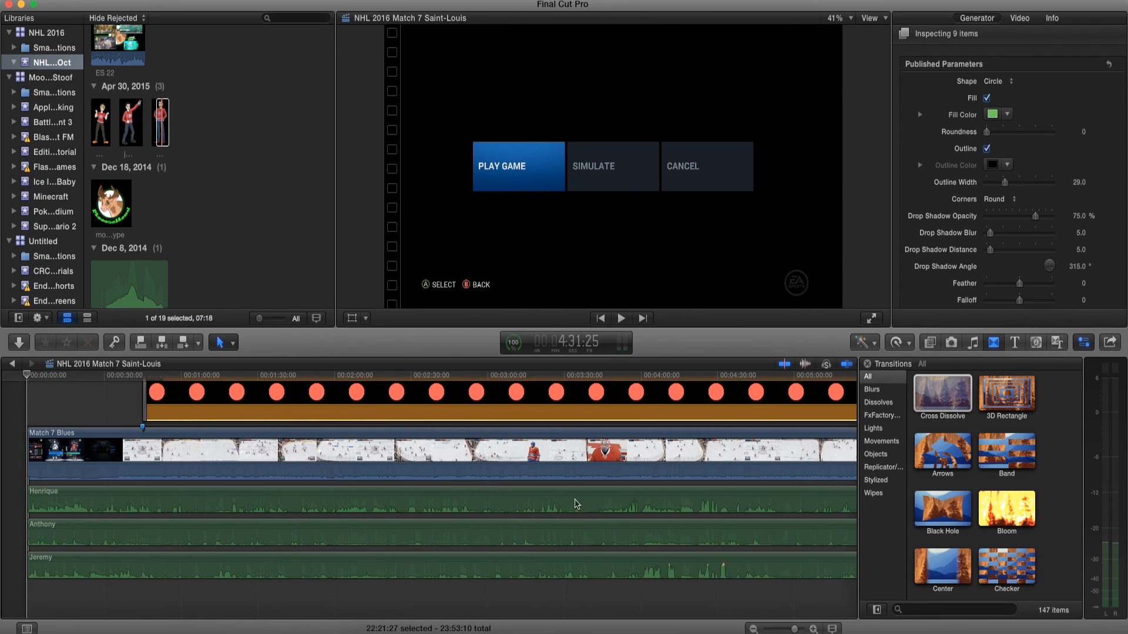
{"action": "scroll", "coordinate": [574, 503], "scroll_direction": "left", "scroll_amount": 3}
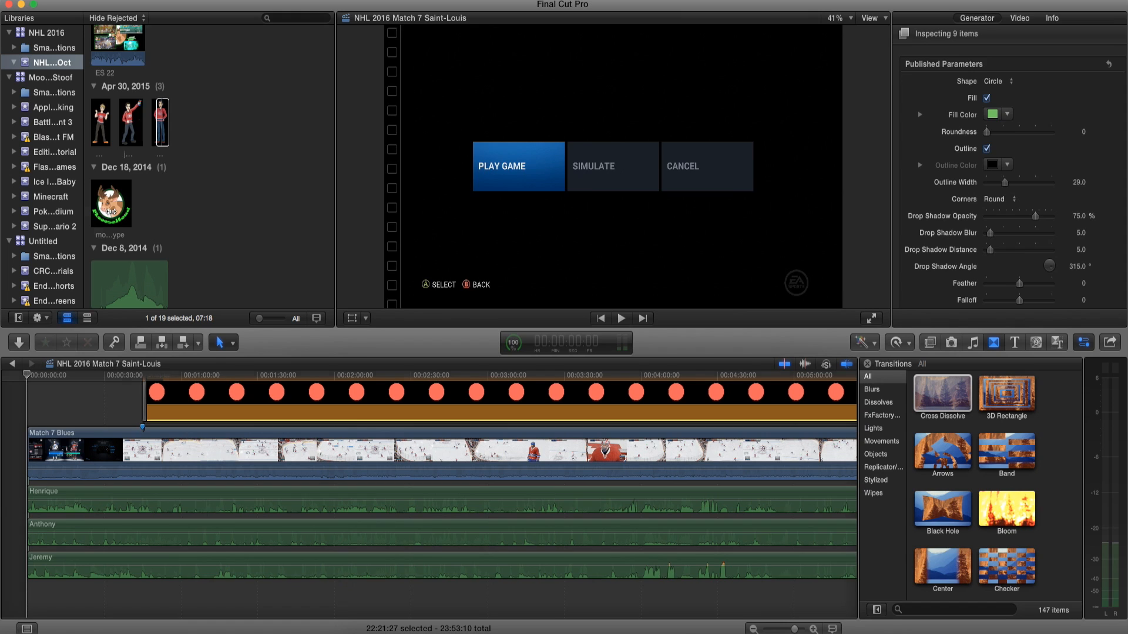
{"action": "left_click", "coordinate": [115, 203]}
{"action": "left_click_drag", "start_coordinate": [116, 203], "coordinate": [31, 446]}
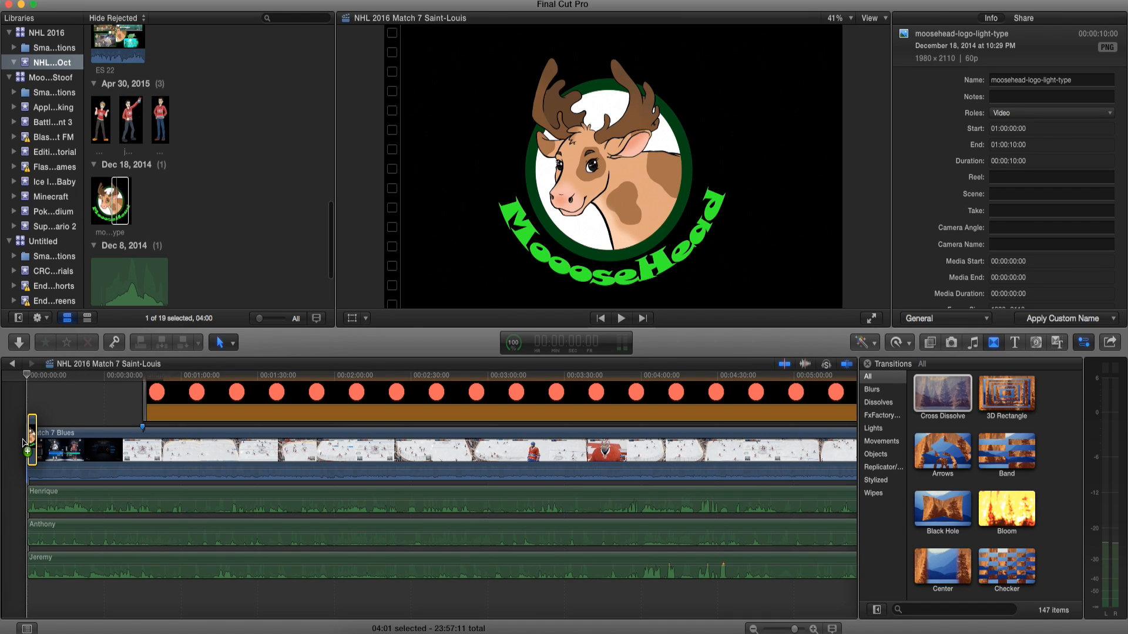
{"action": "left_click", "coordinate": [813, 629]}
{"action": "left_click", "coordinate": [813, 630]}
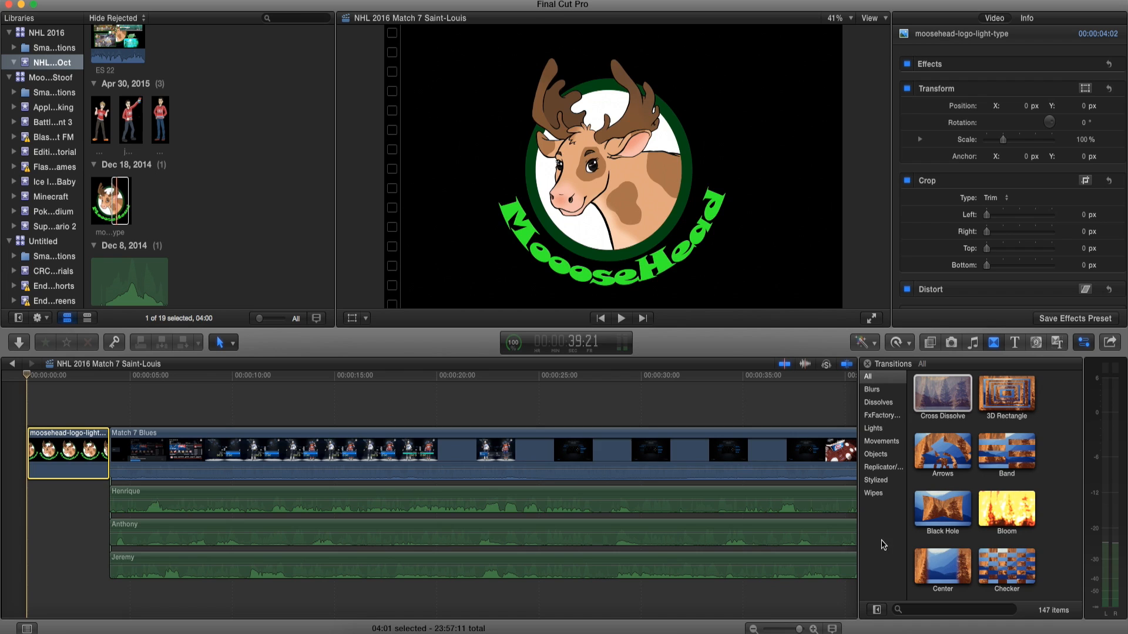
Step: Add a Radial blur transition at the beginning of the moosehead logo clip
{"action": "left_click", "coordinate": [867, 363]}
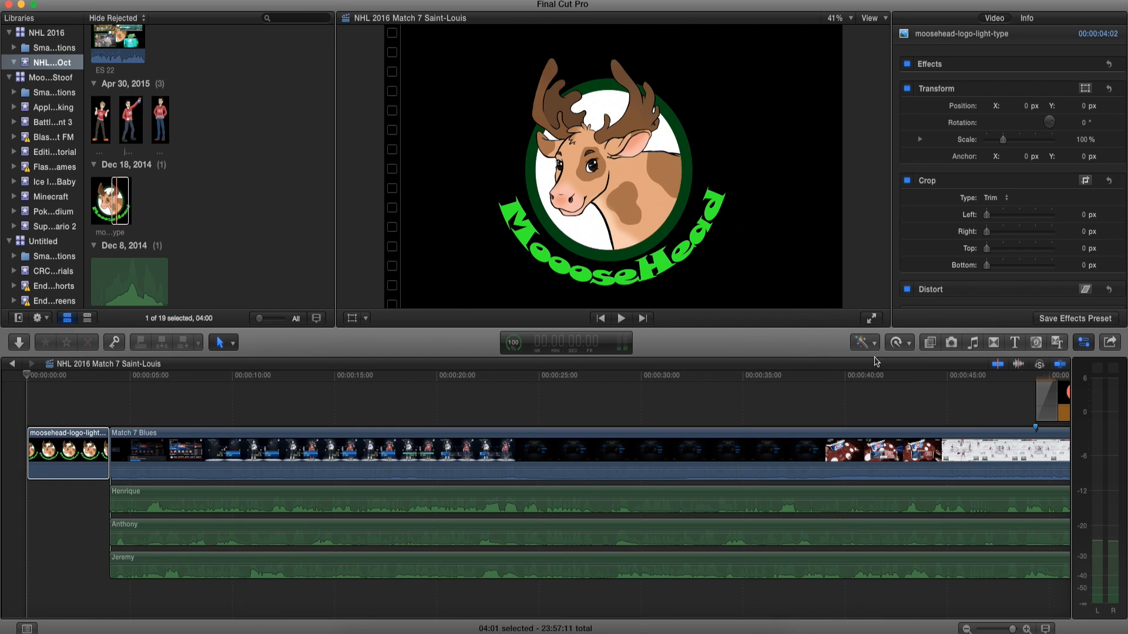
{"action": "left_click", "coordinate": [992, 343]}
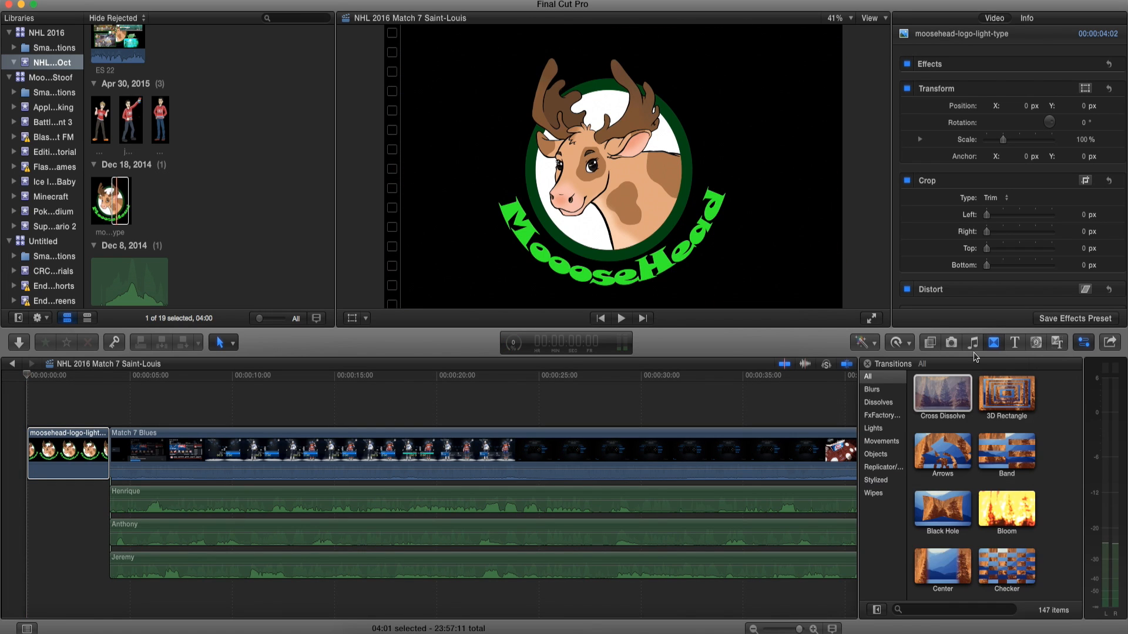
{"action": "left_click", "coordinate": [875, 390]}
{"action": "left_click_drag", "start_coordinate": [942, 451], "coordinate": [101, 459]}
Step: Connect the MooseHead Intro audio beneath the logo clip, just after the Radial transition's midpoint, and raise its volume to 12 dB
{"action": "left_click", "coordinate": [126, 279]}
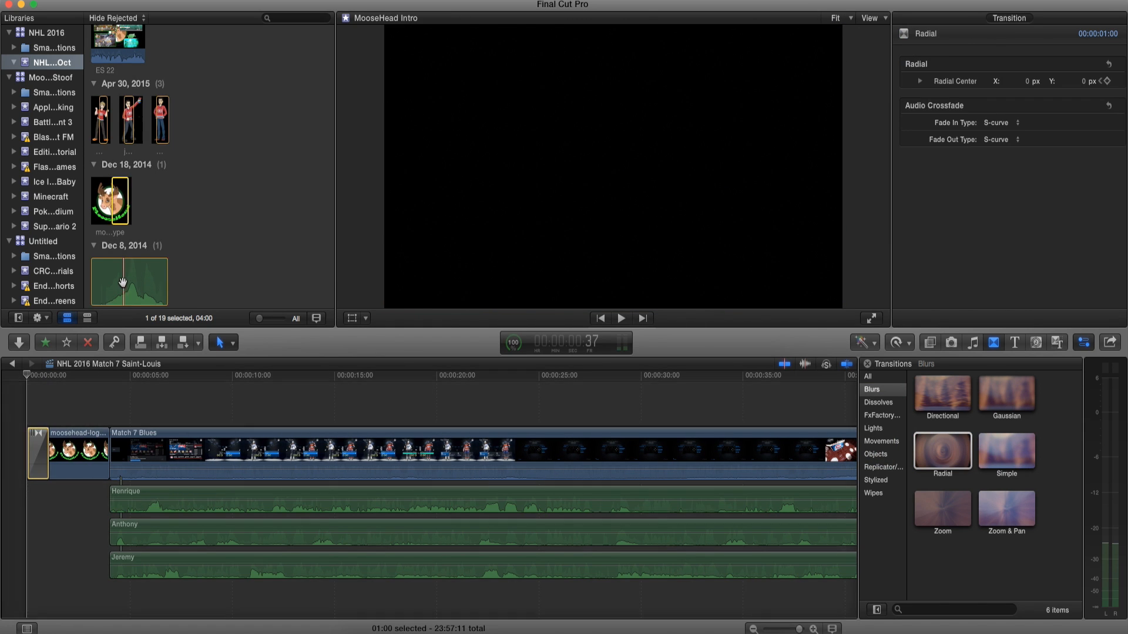
{"action": "left_click_drag", "start_coordinate": [127, 270], "coordinate": [53, 477]}
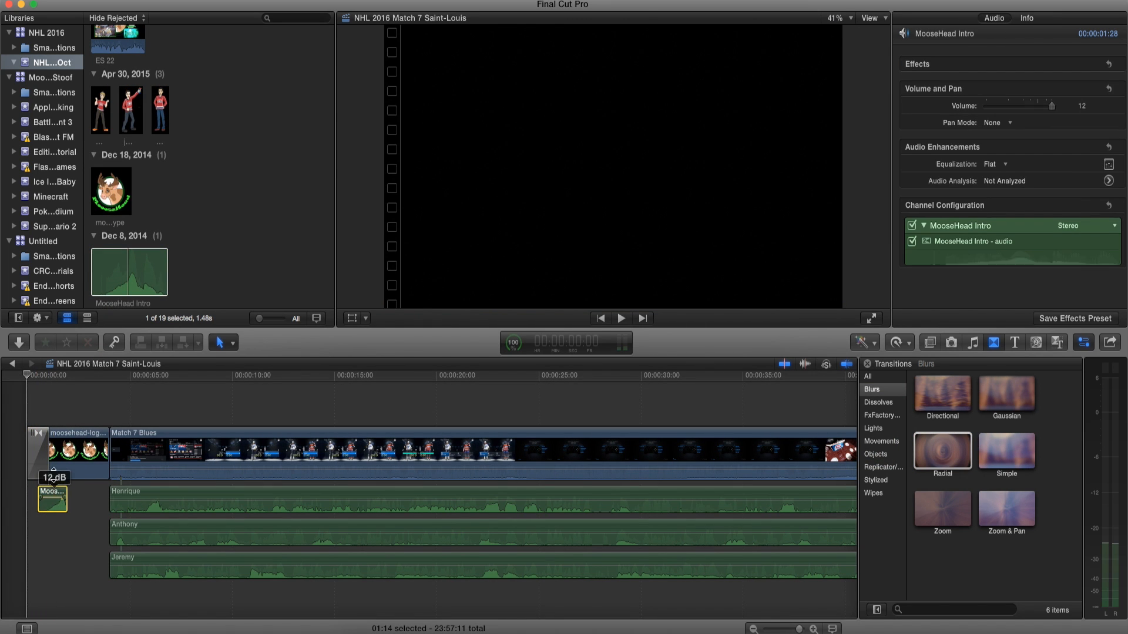
Step: Cut the moosehead logo clip at about 2:19 and delete the part after the cut
{"action": "key", "text": "b"}
{"action": "left_click", "coordinate": [82, 392]}
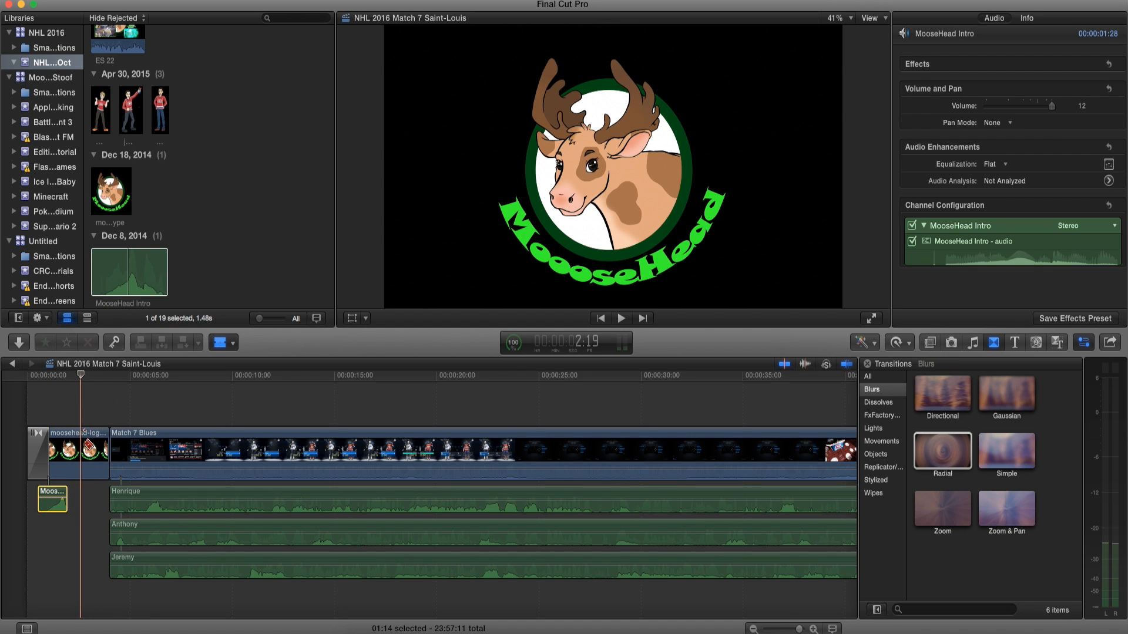
{"action": "left_click", "coordinate": [86, 445]}
{"action": "key", "text": "a"}
{"action": "left_click", "coordinate": [92, 447]}
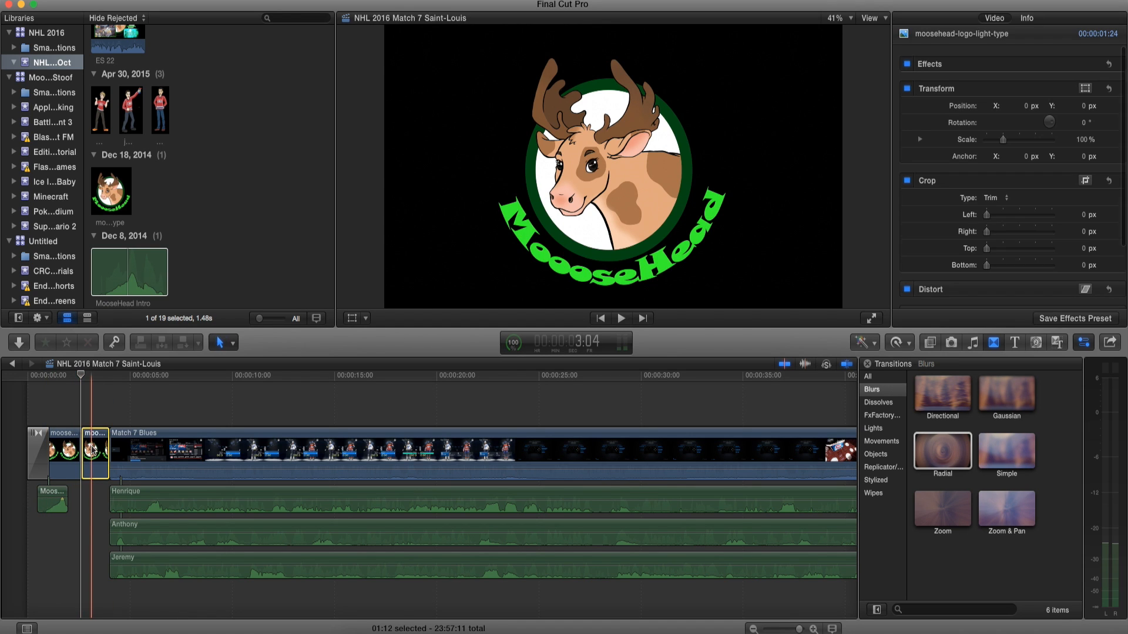
{"action": "key", "text": "Delete"}
Step: Add a Radial blur transition between the moosehead logo clip and the Match 7 Blues clip
{"action": "left_click_drag", "start_coordinate": [942, 450], "coordinate": [47, 437]}
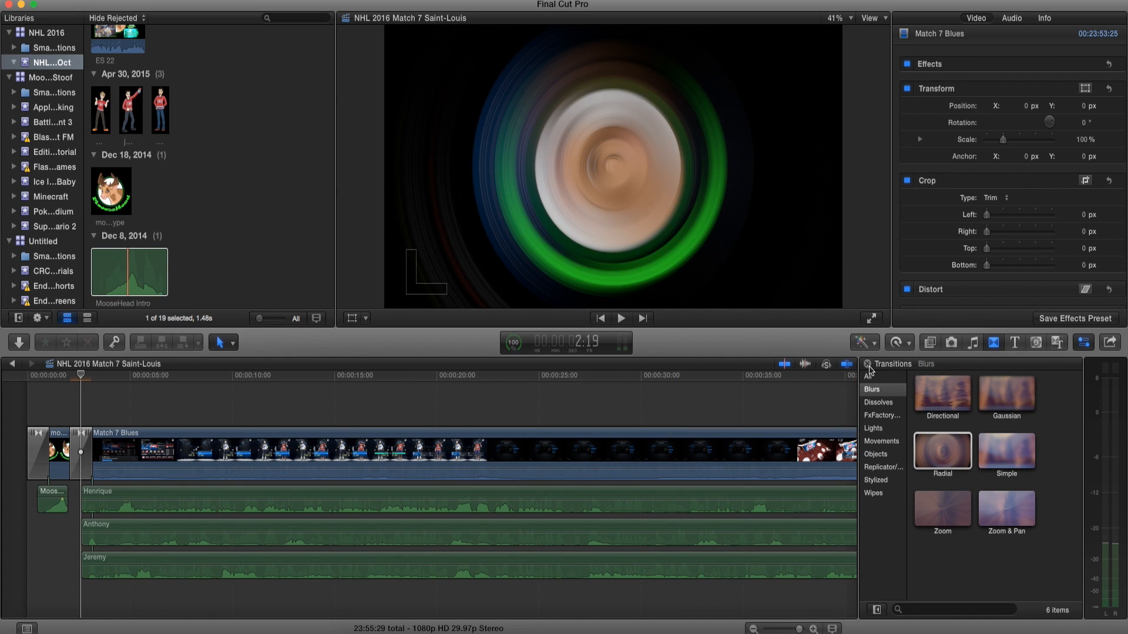
{"action": "left_click", "coordinate": [867, 363]}
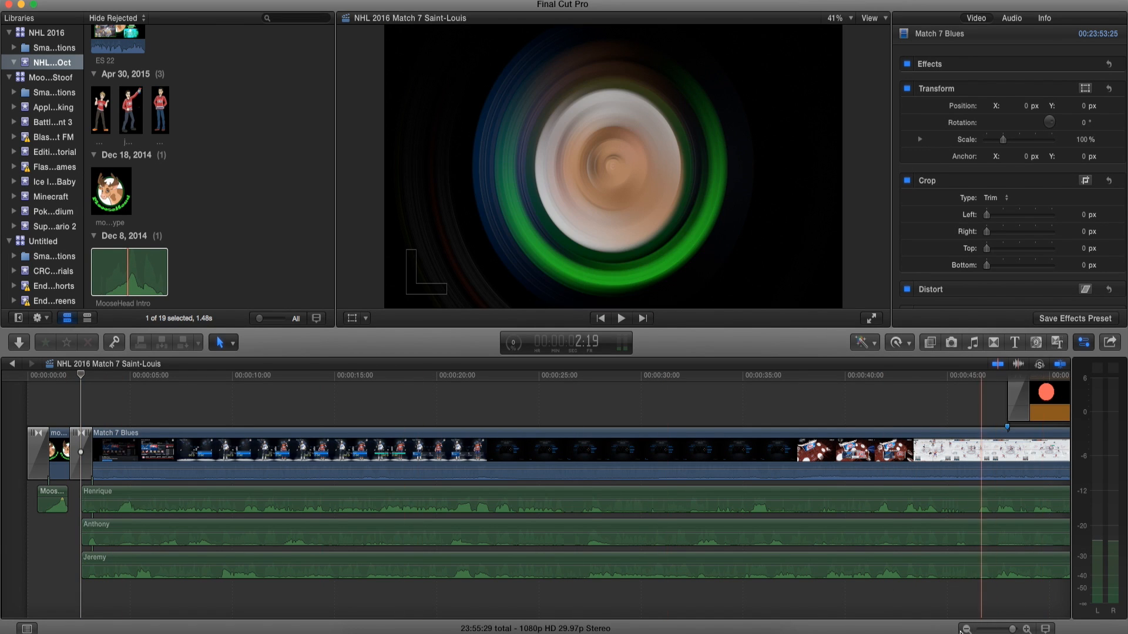
Step: Raise the volume of the three voice tracks beneath the Match 7 Blues clip, setting the uppermost one to 12 dB
{"action": "left_click", "coordinate": [966, 628]}
{"action": "left_click", "coordinate": [967, 628]}
{"action": "left_click", "coordinate": [966, 628]}
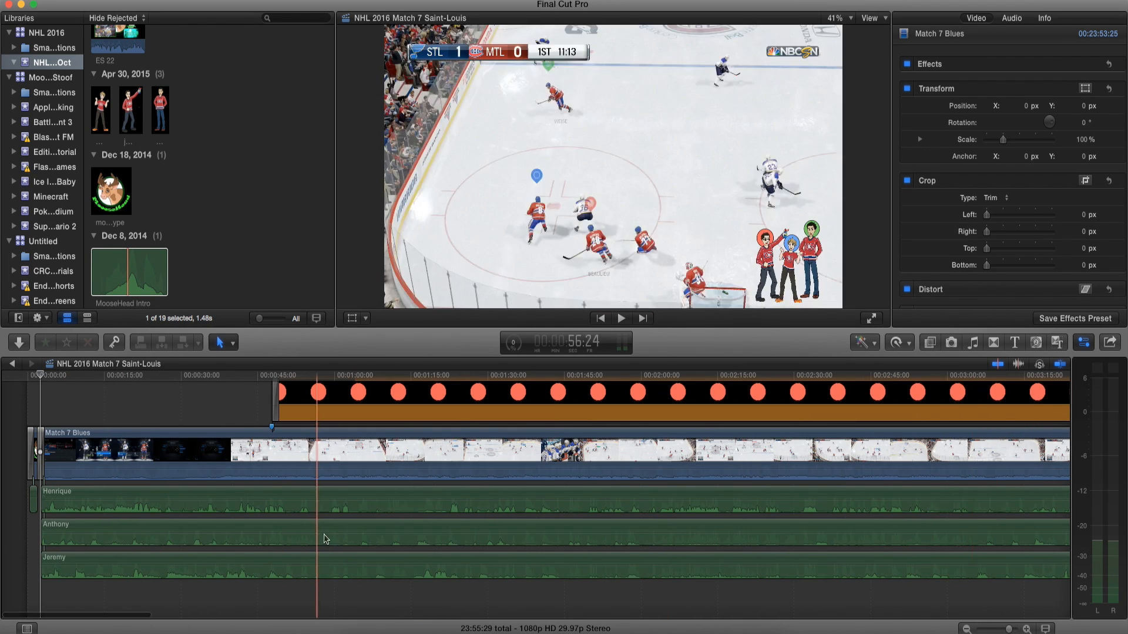
{"action": "left_click", "coordinate": [966, 628]}
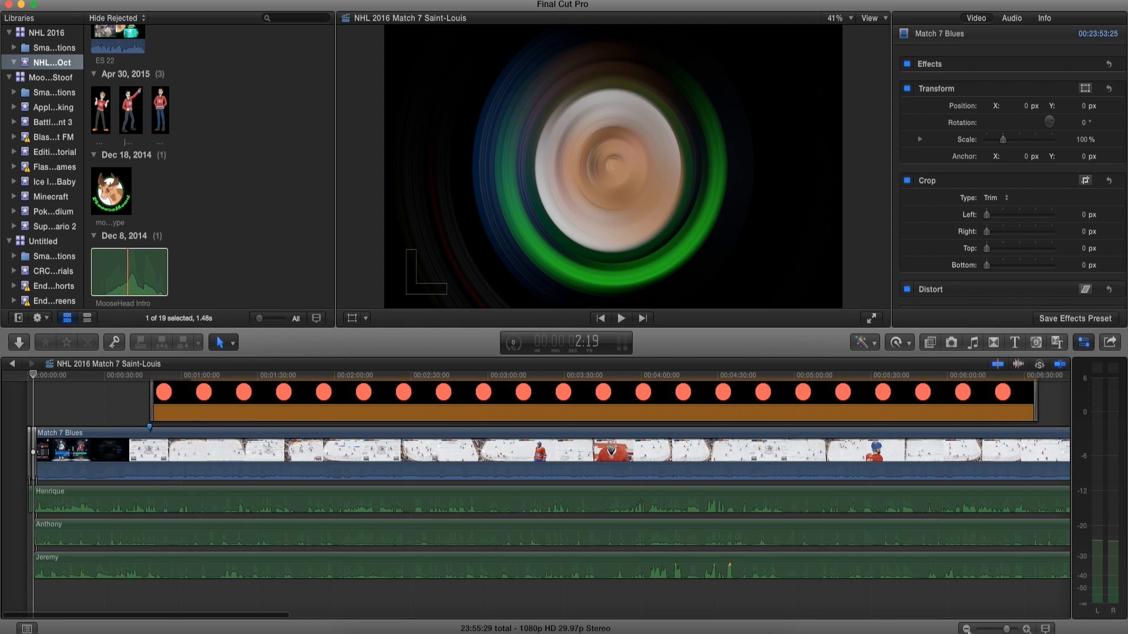
{"action": "left_click", "coordinate": [966, 628]}
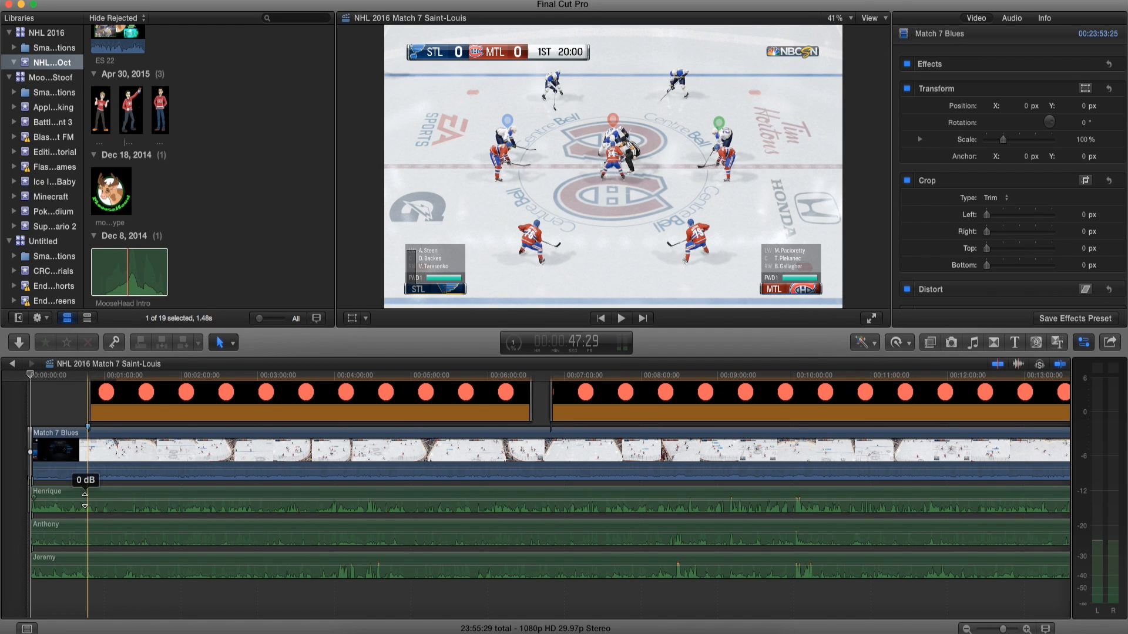
{"action": "left_click", "coordinate": [638, 499]}
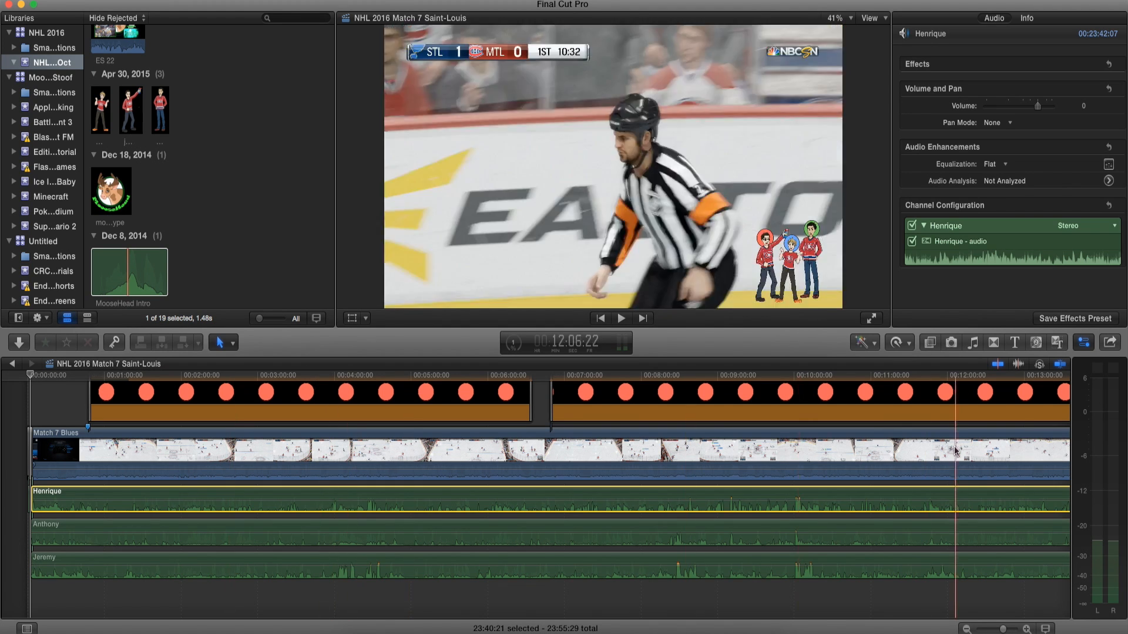
{"action": "left_click", "coordinate": [1026, 629]}
{"action": "left_click", "coordinate": [1026, 629]}
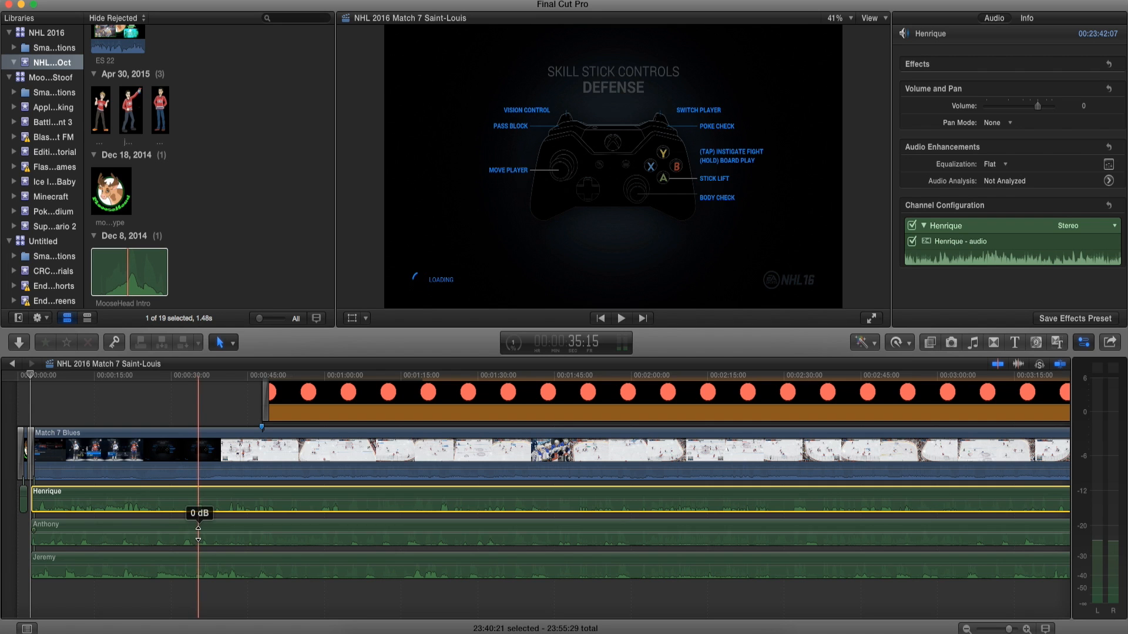
{"action": "left_click", "coordinate": [966, 629]}
{"action": "left_click", "coordinate": [966, 629]}
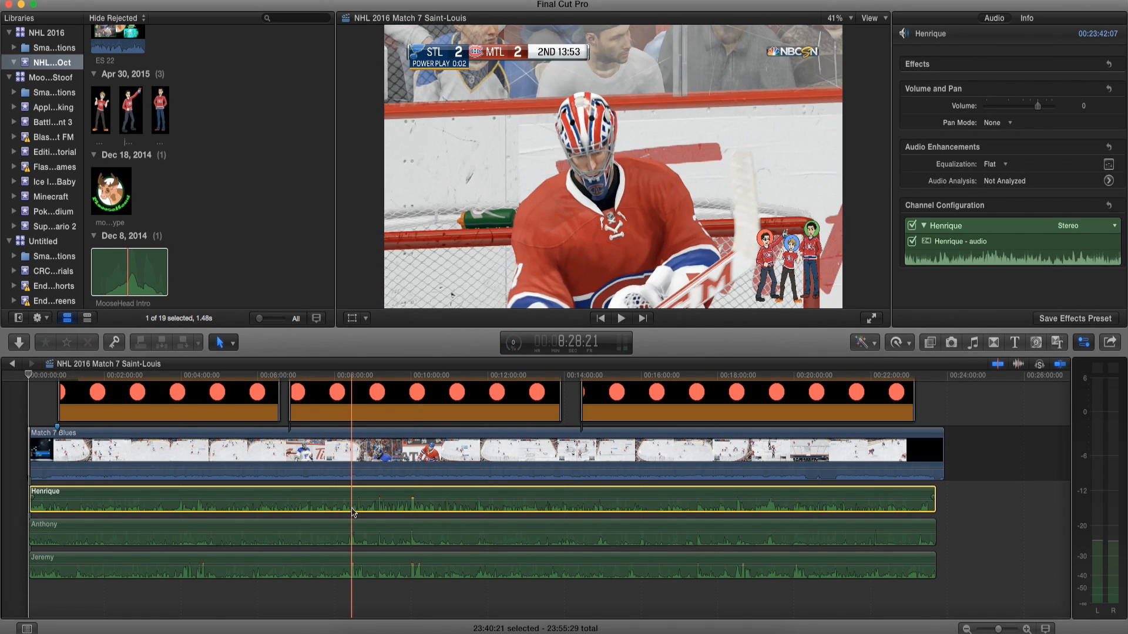
{"action": "left_click_drag", "start_coordinate": [350, 497], "coordinate": [351, 488]}
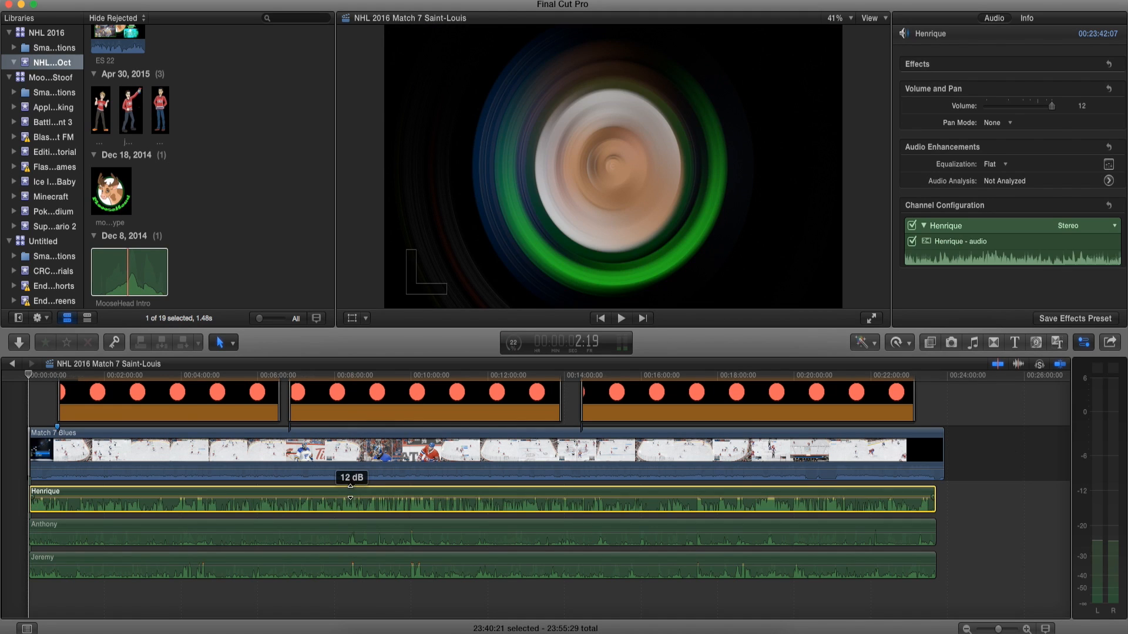
{"action": "left_click_drag", "start_coordinate": [330, 532], "coordinate": [329, 526]}
{"action": "left_click_drag", "start_coordinate": [310, 566], "coordinate": [311, 561]}
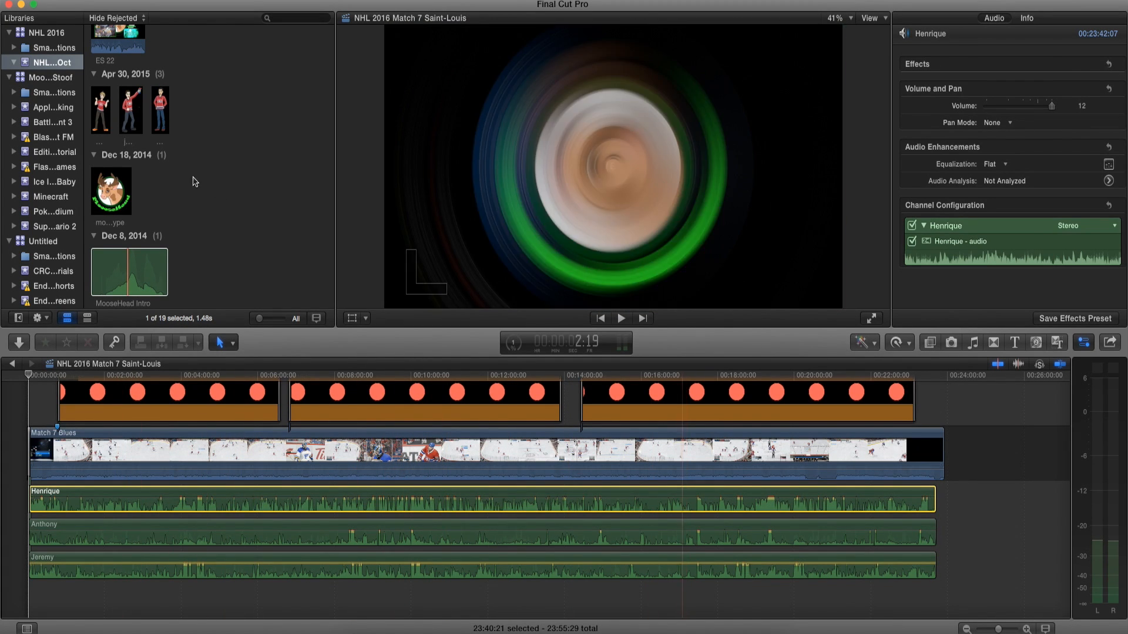
Step: Apply the Logic Compressor audio effect to each of the three voice tracks
{"action": "scroll", "coordinate": [258, 544], "scroll_direction": "up", "scroll_amount": 3}
{"action": "scroll", "coordinate": [259, 543], "scroll_direction": "down", "scroll_amount": 3}
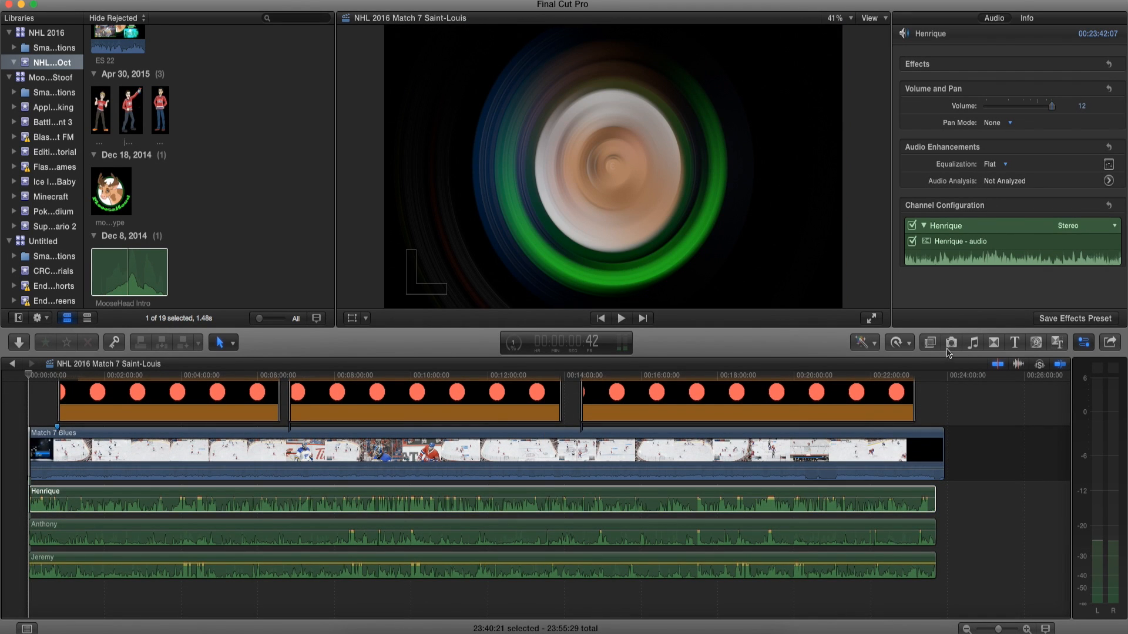
{"action": "left_click", "coordinate": [930, 344]}
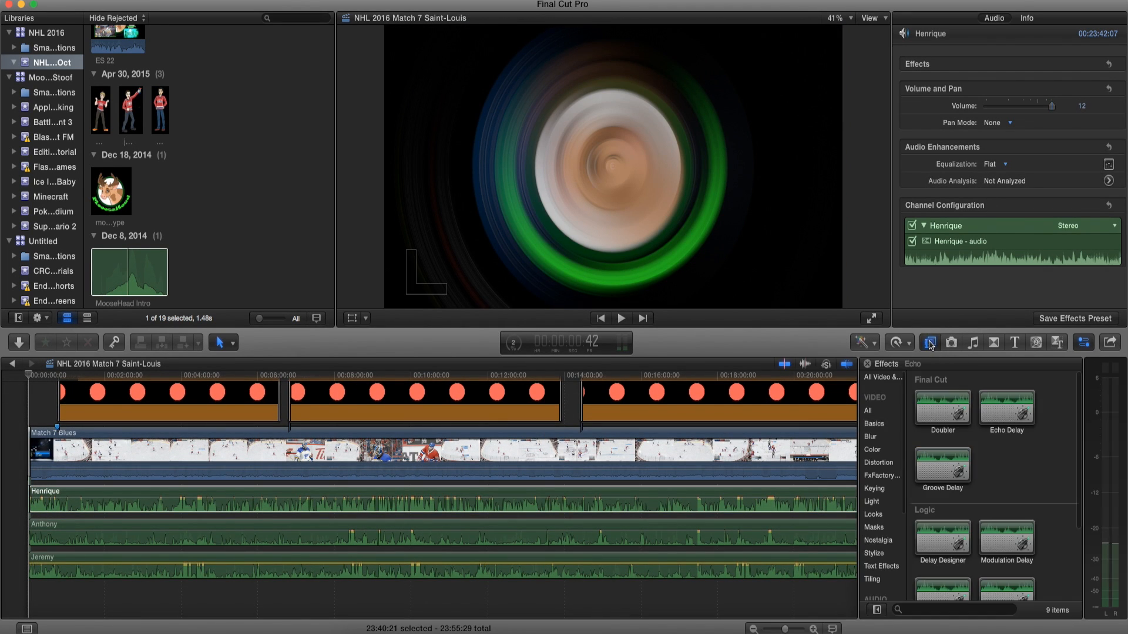
{"action": "scroll", "coordinate": [867, 456], "scroll_direction": "down", "scroll_amount": 2}
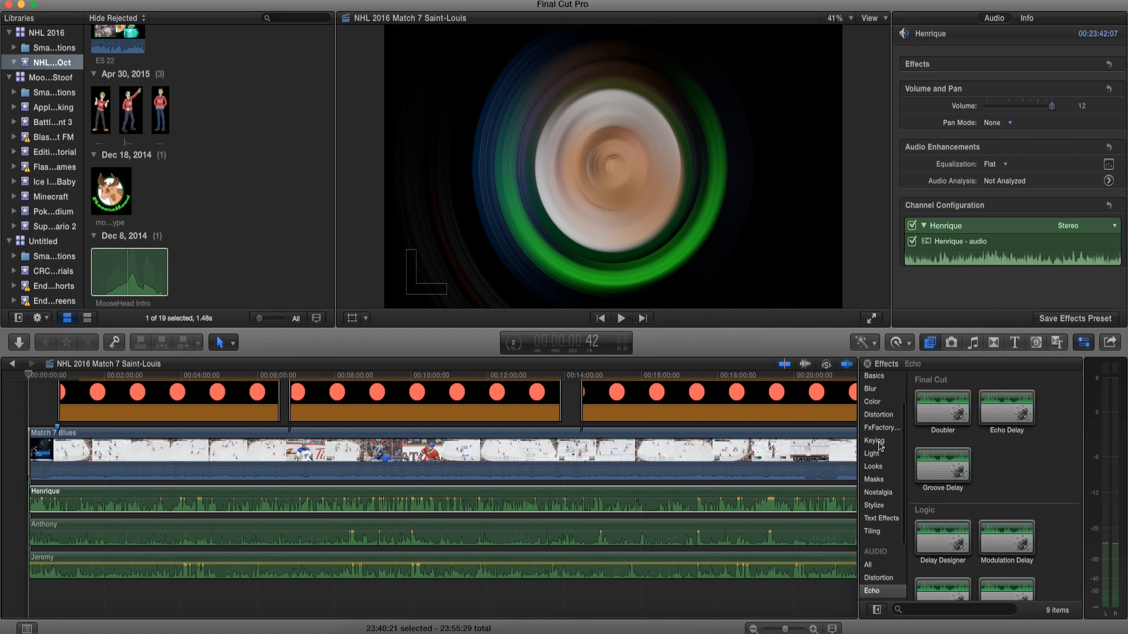
{"action": "left_click", "coordinate": [875, 441]}
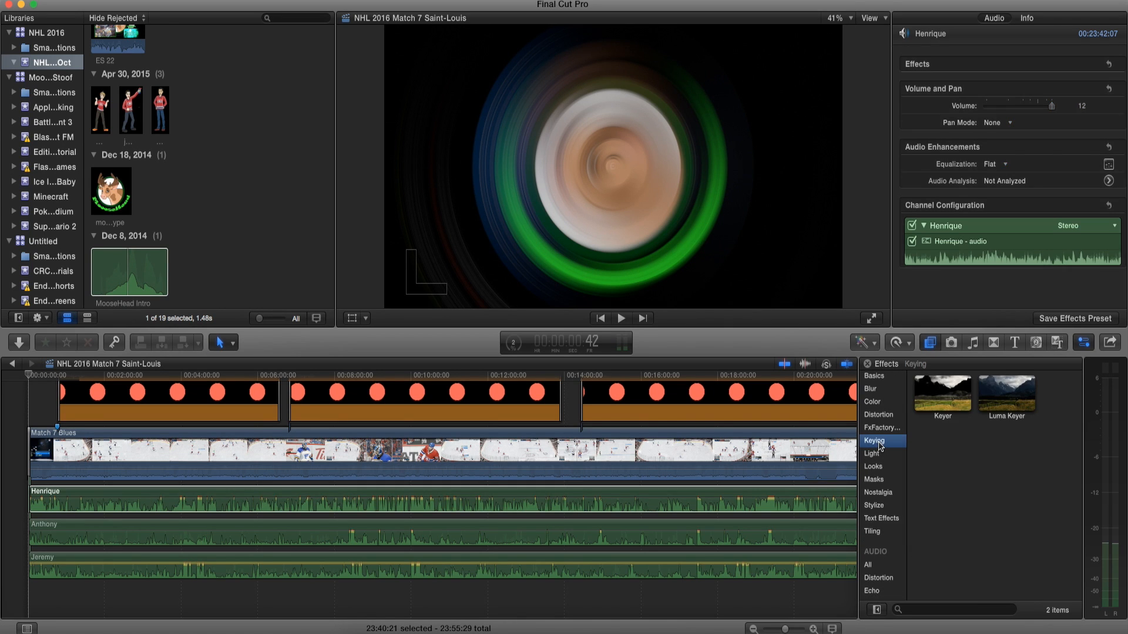
{"action": "left_click", "coordinate": [871, 390]}
{"action": "scroll", "coordinate": [880, 453], "scroll_direction": "down", "scroll_amount": 2}
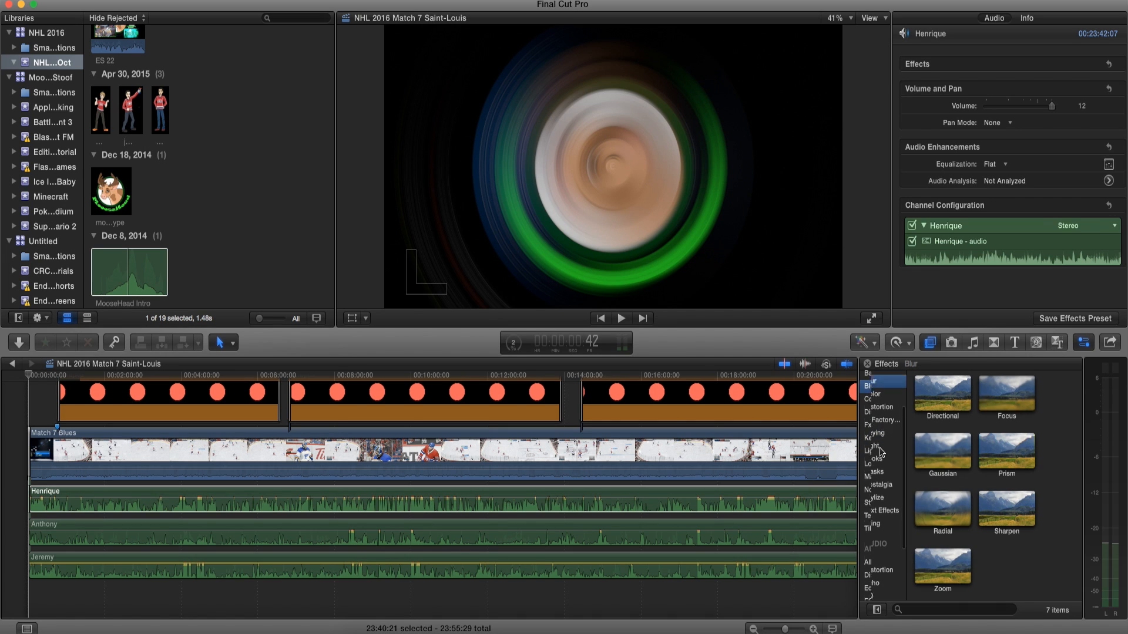
{"action": "scroll", "coordinate": [881, 476], "scroll_direction": "down", "scroll_amount": 3}
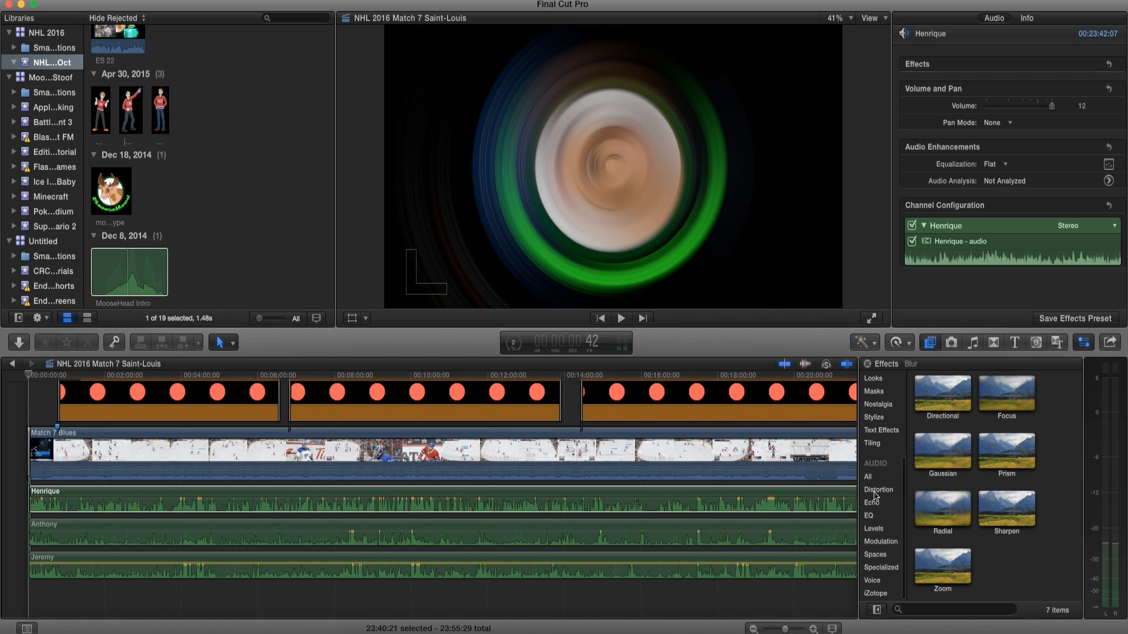
{"action": "left_click", "coordinate": [874, 530]}
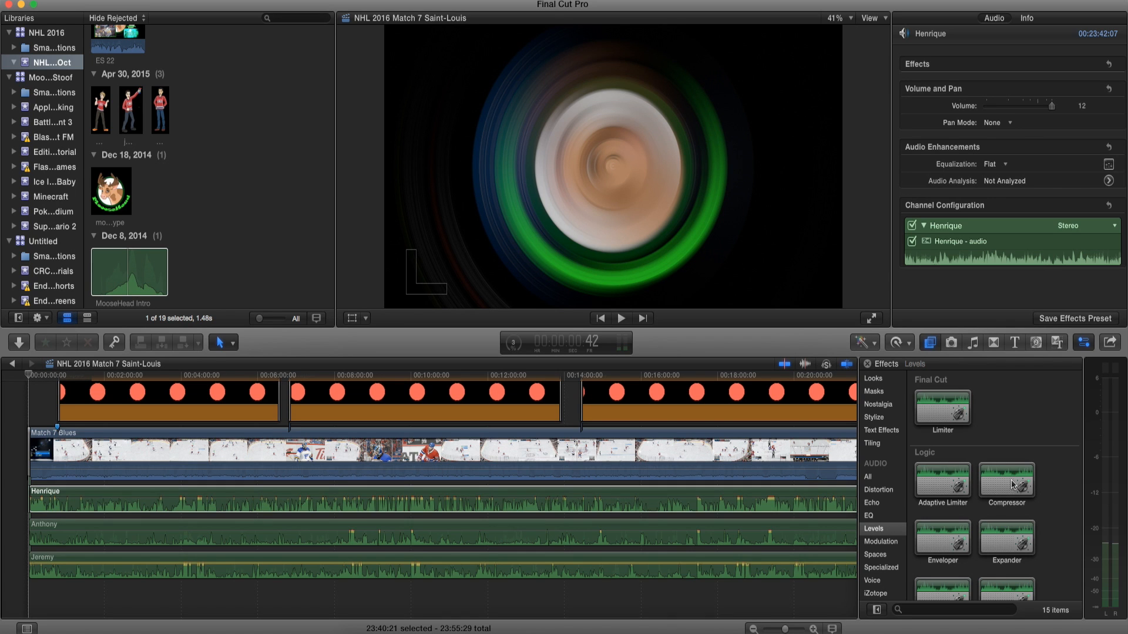
{"action": "scroll", "coordinate": [1016, 470], "scroll_direction": "down", "scroll_amount": 2}
{"action": "left_click_drag", "start_coordinate": [1019, 422], "coordinate": [248, 509]}
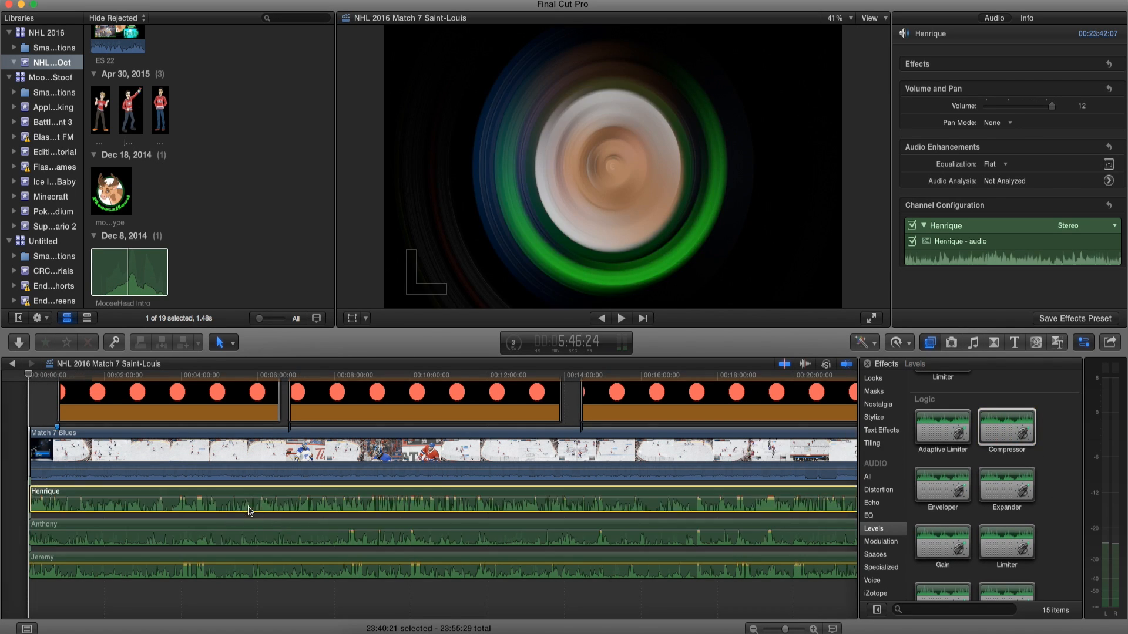
{"action": "left_click_drag", "start_coordinate": [1011, 436], "coordinate": [591, 531]}
{"action": "left_click_drag", "start_coordinate": [1005, 429], "coordinate": [500, 549]}
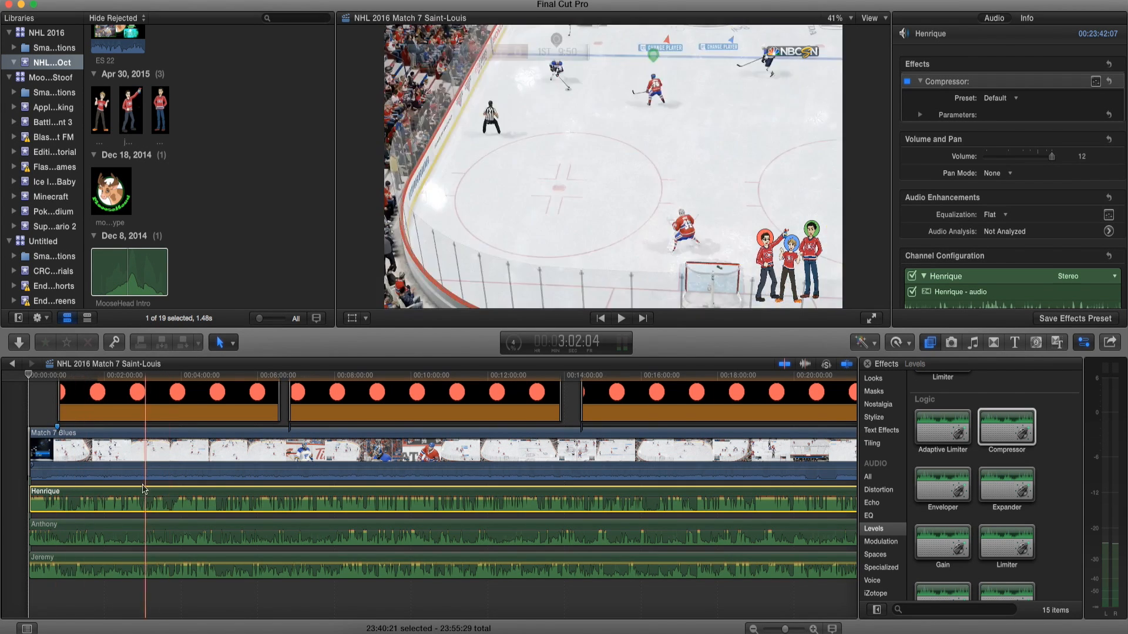
Step: Lower the volume of the uppermost voice track to 7 dB
{"action": "mouse_move", "coordinate": [129, 498]}
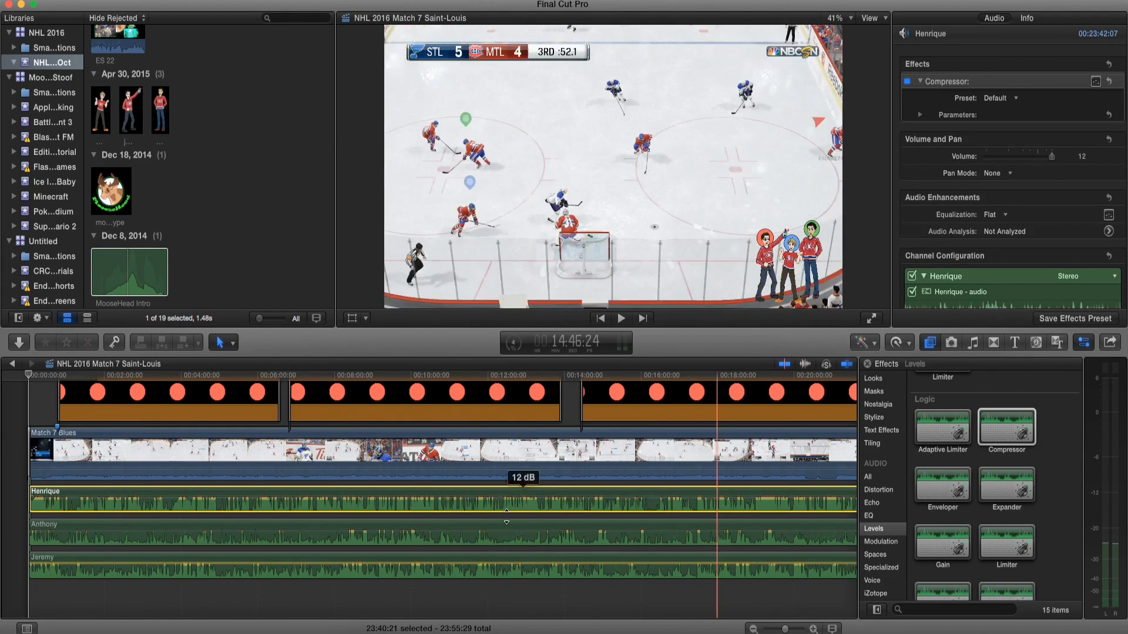
{"action": "left_click", "coordinate": [302, 496]}
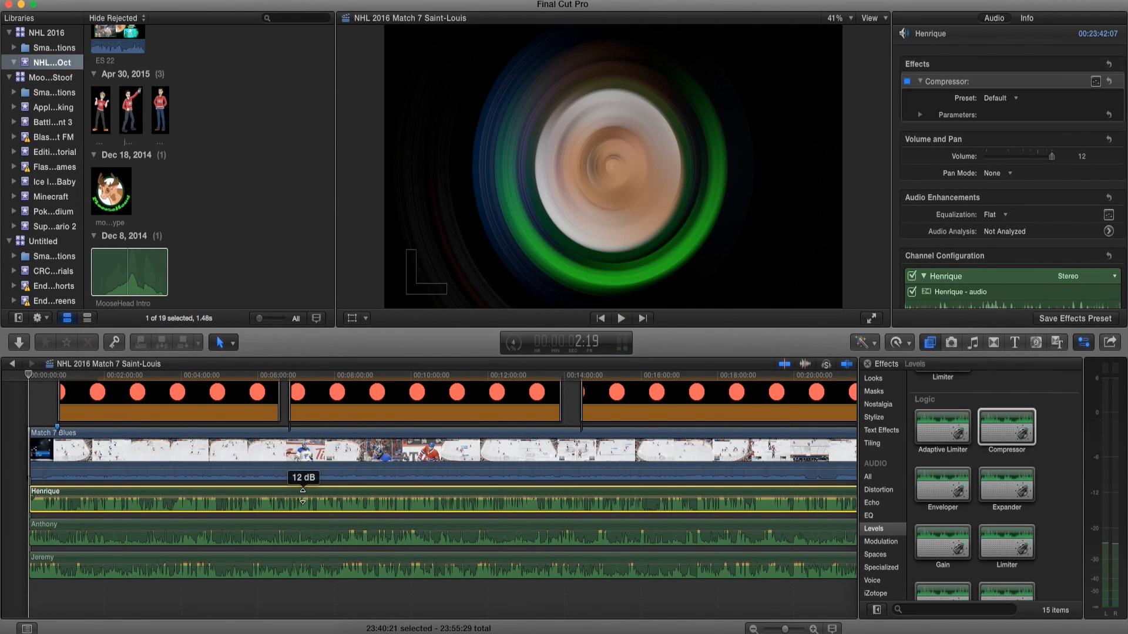
{"action": "left_click_drag", "start_coordinate": [303, 496], "coordinate": [303, 498]}
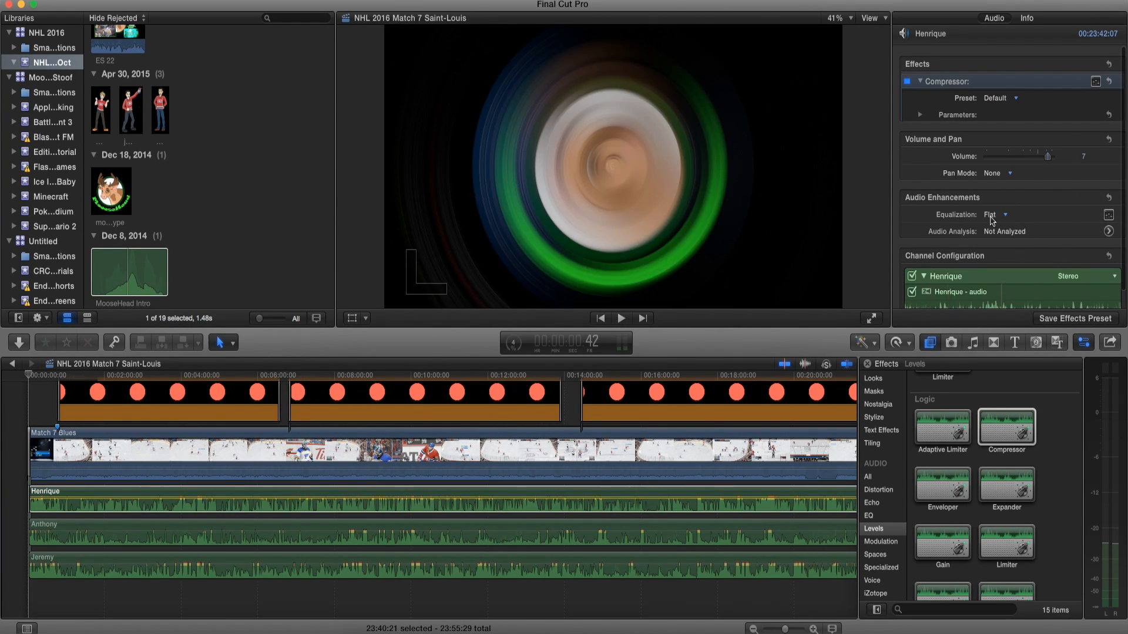
Step: Apply the Logic Noise Gate audio effect to each of the three voice tracks
{"action": "scroll", "coordinate": [1048, 459], "scroll_direction": "down", "scroll_amount": 4}
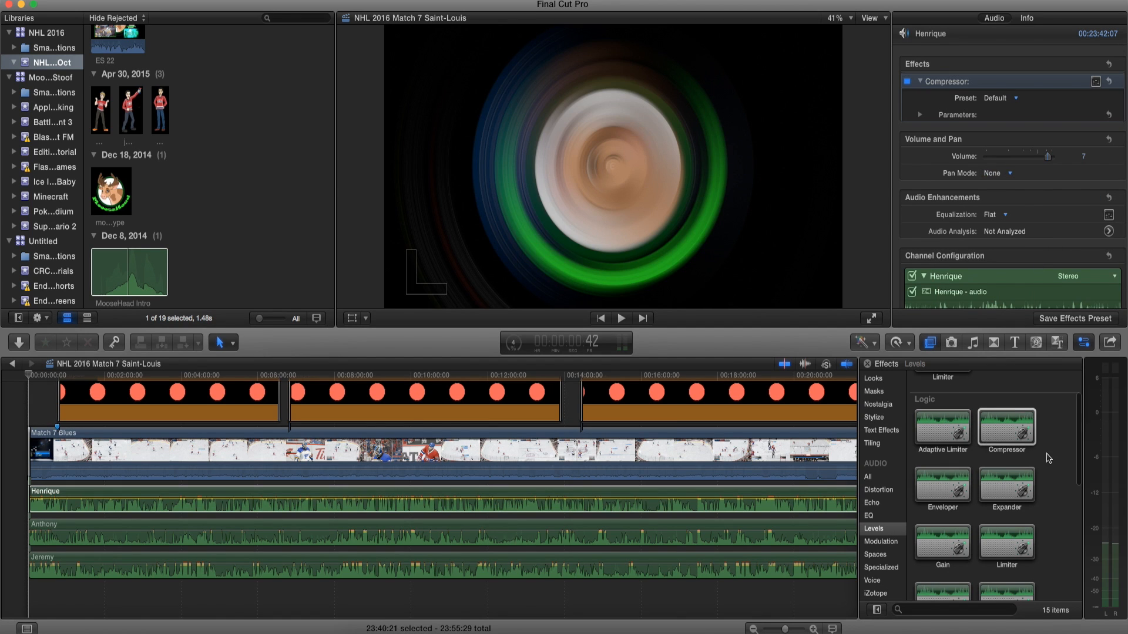
{"action": "scroll", "coordinate": [1050, 459], "scroll_direction": "down", "scroll_amount": 5}
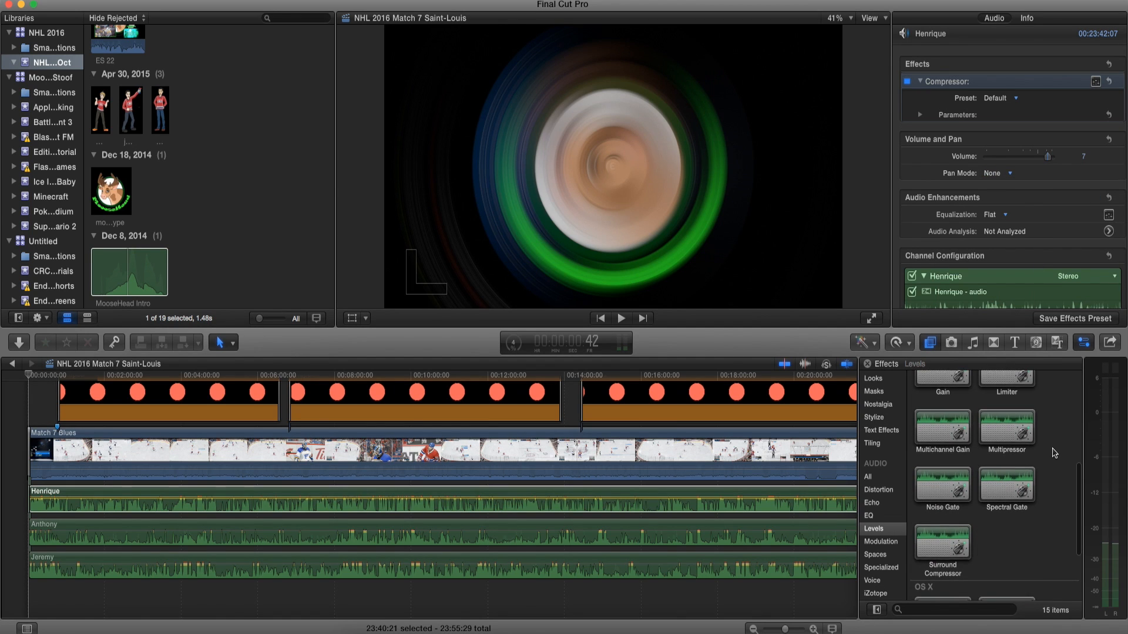
{"action": "scroll", "coordinate": [1008, 473], "scroll_direction": "up", "scroll_amount": 3}
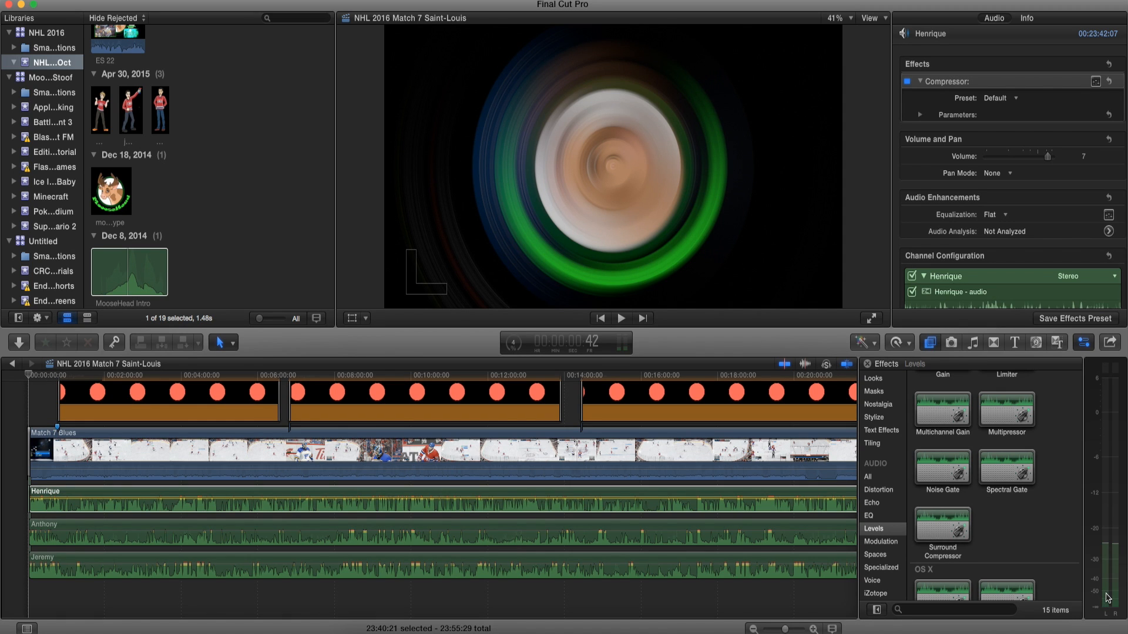
{"action": "left_click", "coordinate": [940, 471]}
{"action": "left_click_drag", "start_coordinate": [941, 471], "coordinate": [437, 499]}
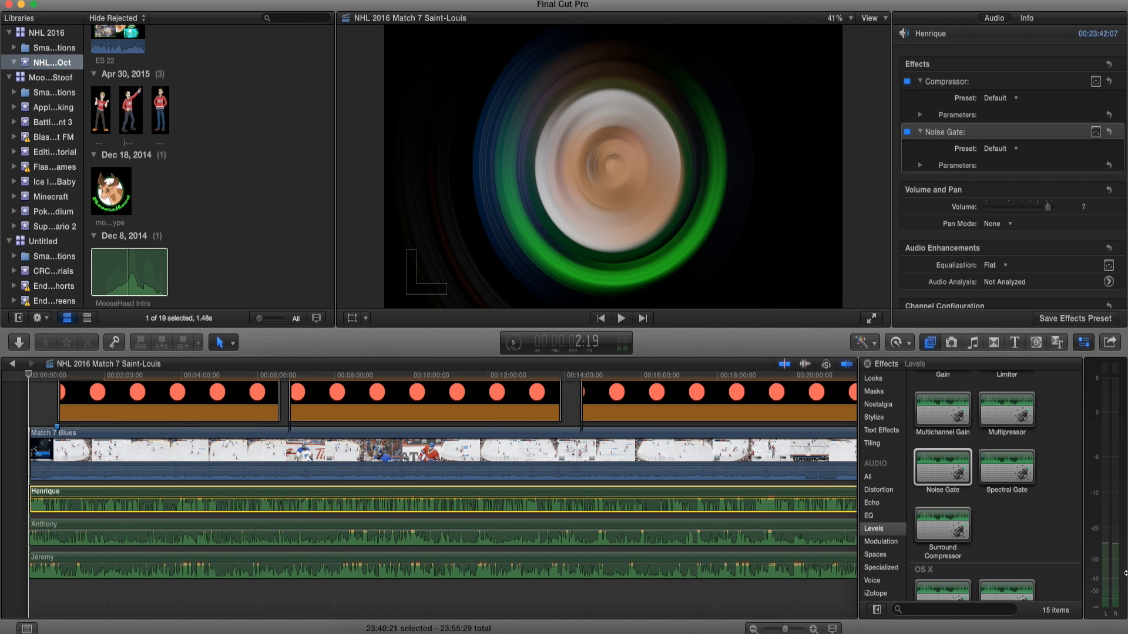
{"action": "left_click_drag", "start_coordinate": [948, 468], "coordinate": [529, 526]}
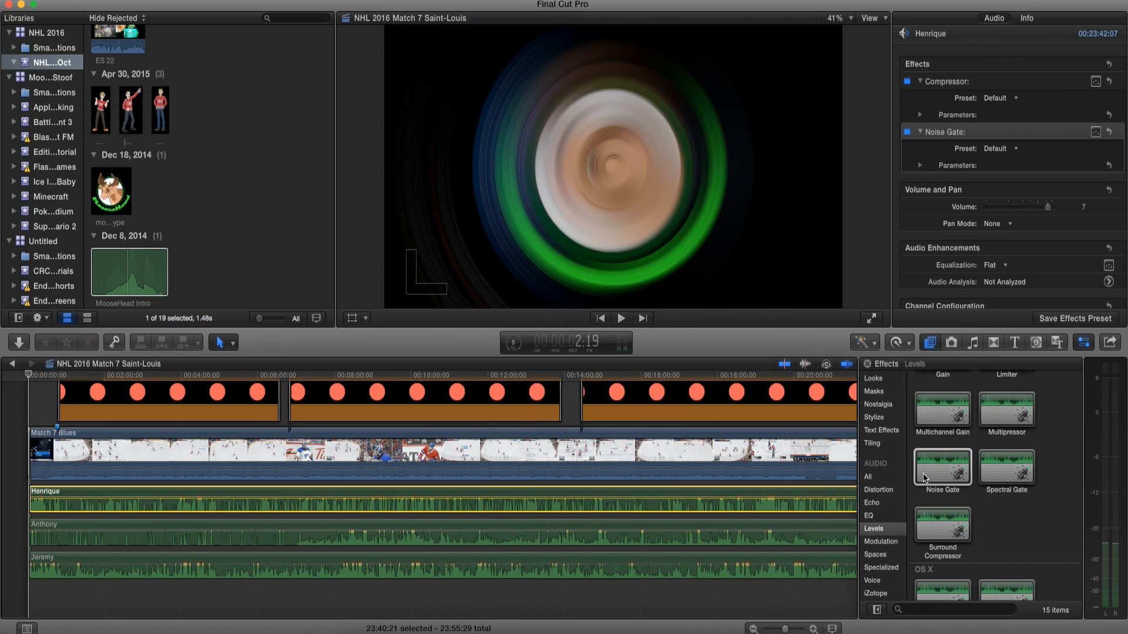
{"action": "left_click_drag", "start_coordinate": [940, 467], "coordinate": [516, 574]}
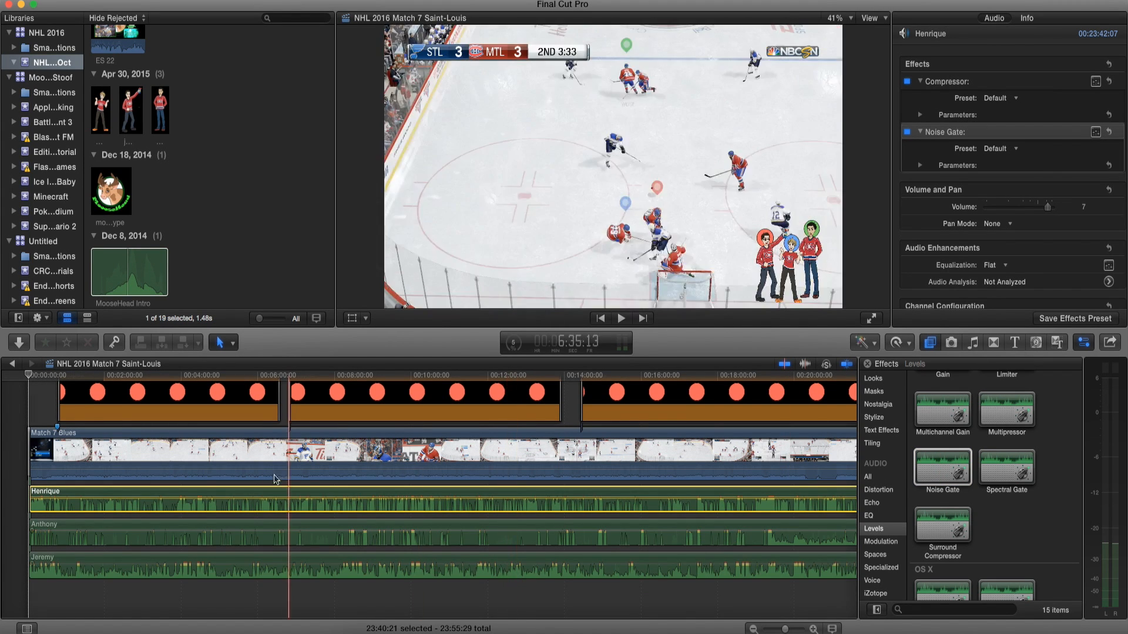
Step: Place the playhead at about 37 seconds and disable the Noise Gate on the uppermost voice track
{"action": "left_click", "coordinate": [52, 374]}
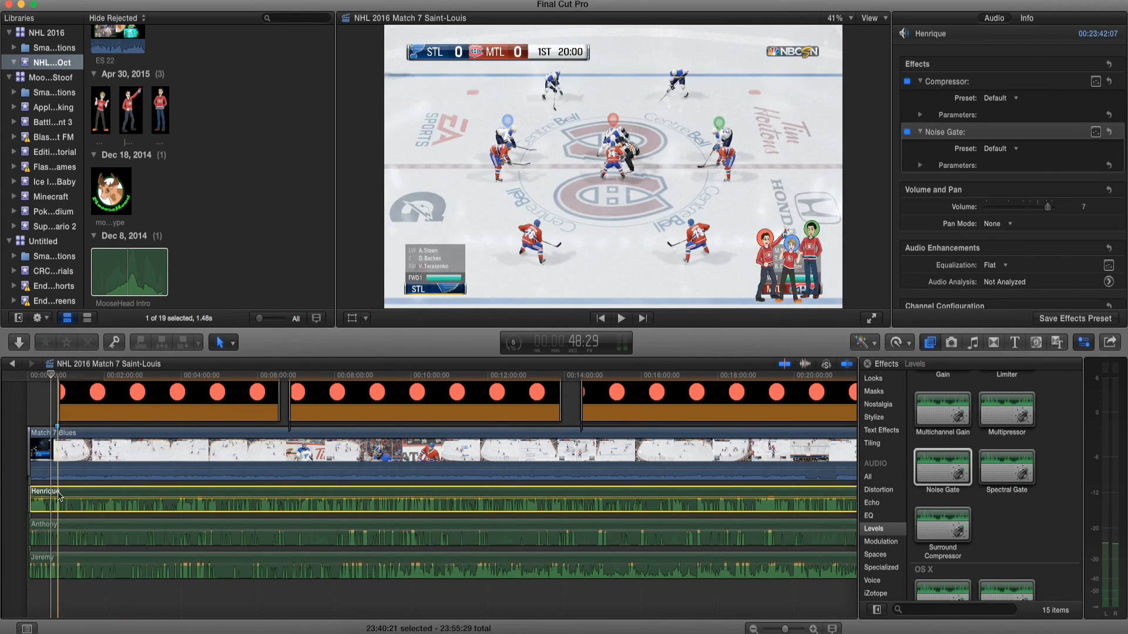
{"action": "left_click", "coordinate": [907, 131]}
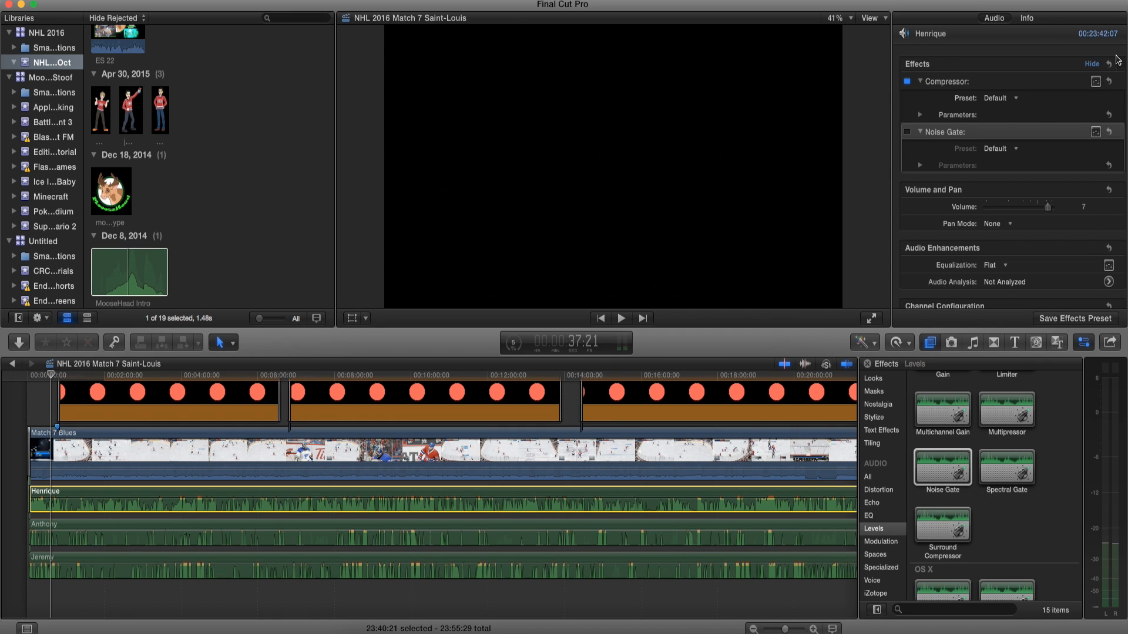
Step: Enable the limiter in the uppermost voice track's Compressor and set the limiter threshold to -4.9 dB
{"action": "left_click", "coordinate": [1095, 82]}
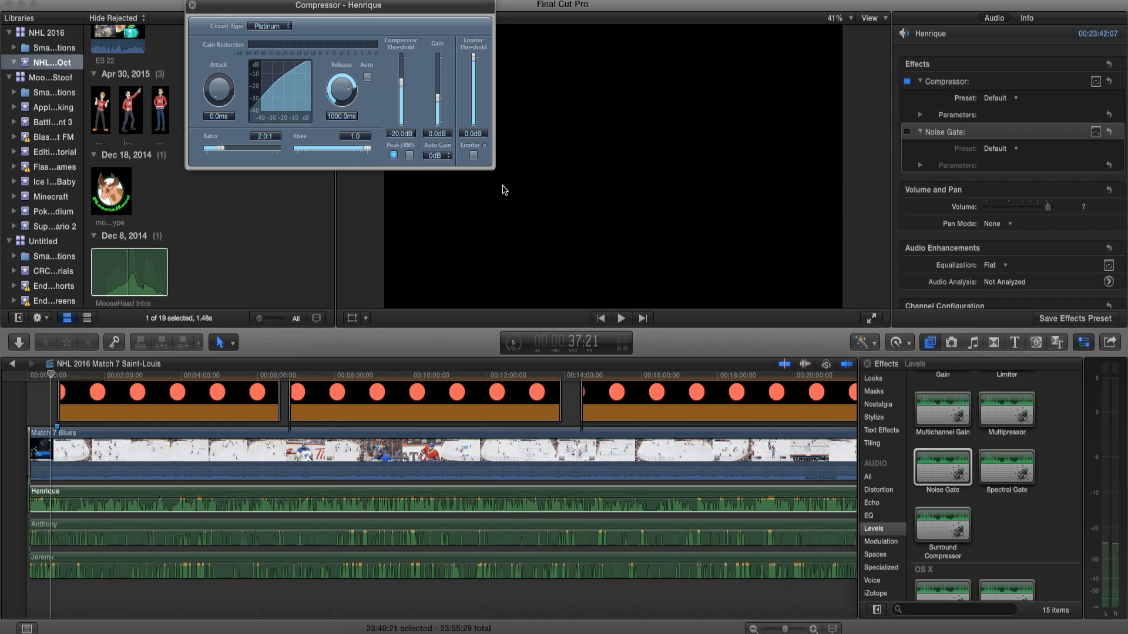
{"action": "left_click", "coordinate": [472, 155]}
{"action": "scroll", "coordinate": [940, 411], "scroll_direction": "up", "scroll_amount": 5}
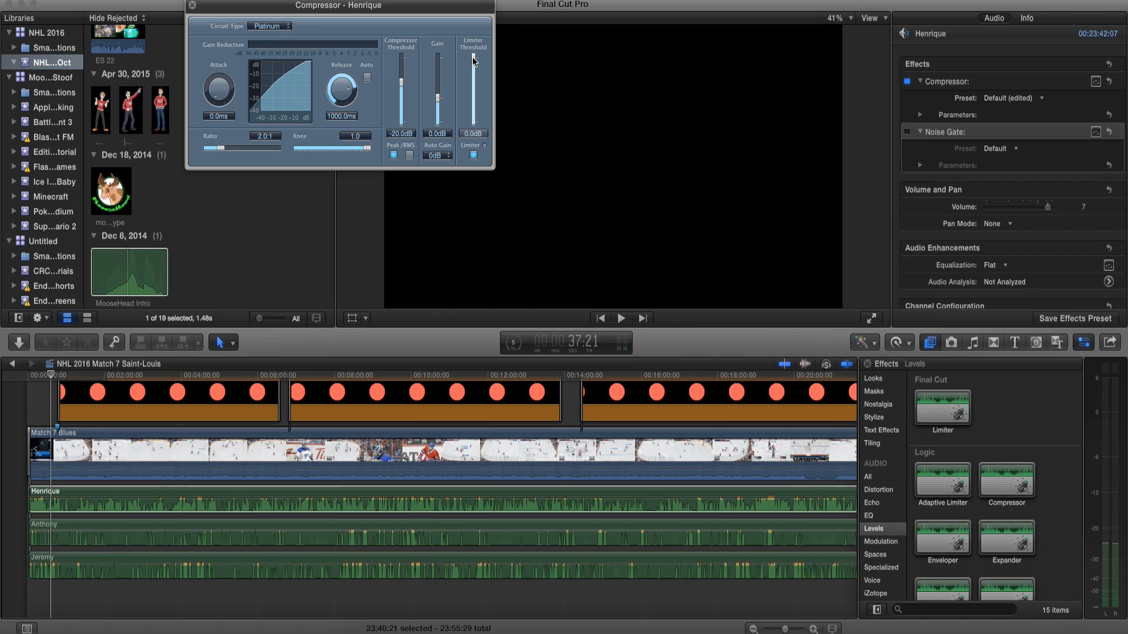
{"action": "left_click_drag", "start_coordinate": [472, 63], "coordinate": [470, 87]}
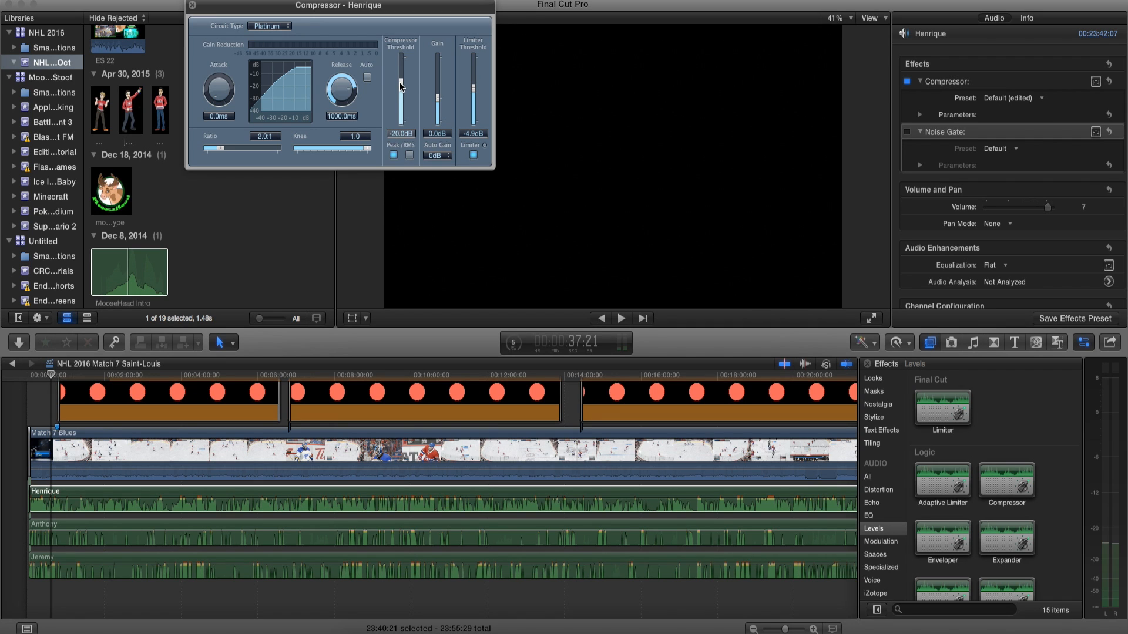
Step: In the uppermost voice track's Compressor, set the compressor threshold to -30.5 dB and the limiter threshold to -7.0 dB
{"action": "left_click_drag", "start_coordinate": [401, 85], "coordinate": [395, 112]}
{"action": "left_click_drag", "start_coordinate": [402, 109], "coordinate": [402, 94]}
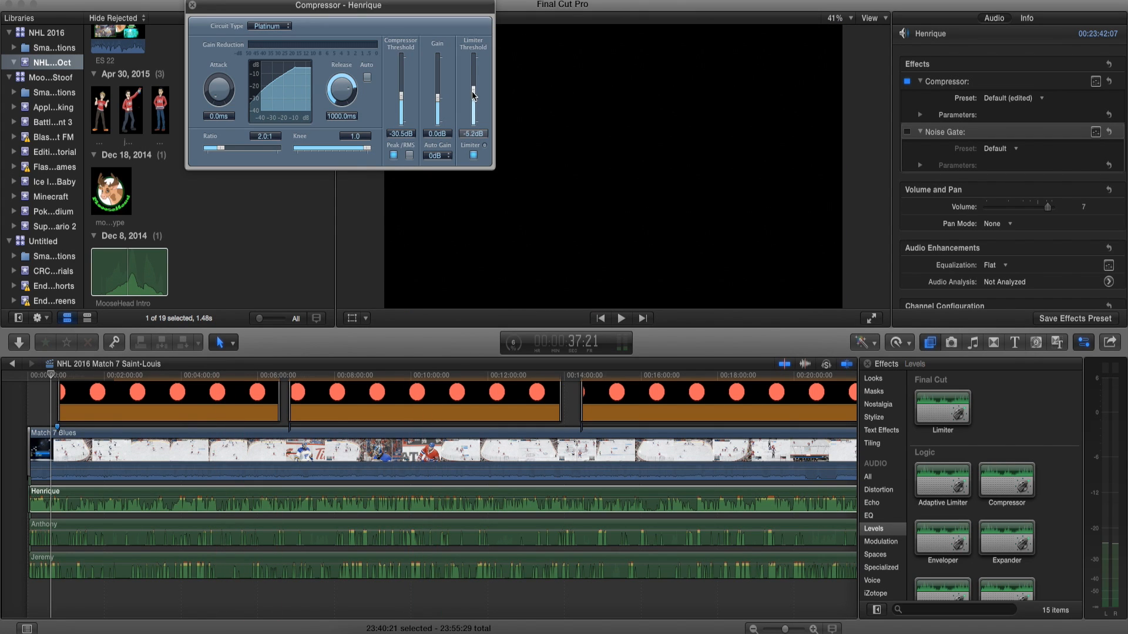
{"action": "left_click_drag", "start_coordinate": [472, 93], "coordinate": [472, 105]}
{"action": "left_click_drag", "start_coordinate": [472, 105], "coordinate": [472, 111]}
{"action": "left_click_drag", "start_coordinate": [473, 111], "coordinate": [475, 105]}
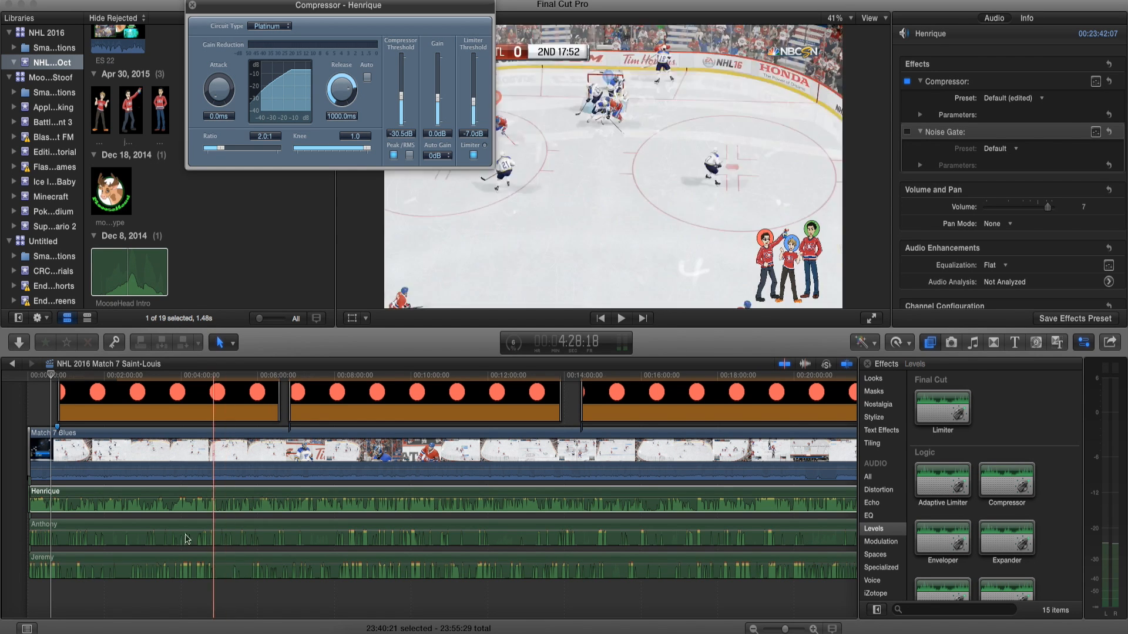
Step: Lower the volume of the uppermost voice track to 5 dB and place the playhead at about 7:33
{"action": "left_click", "coordinate": [355, 490]}
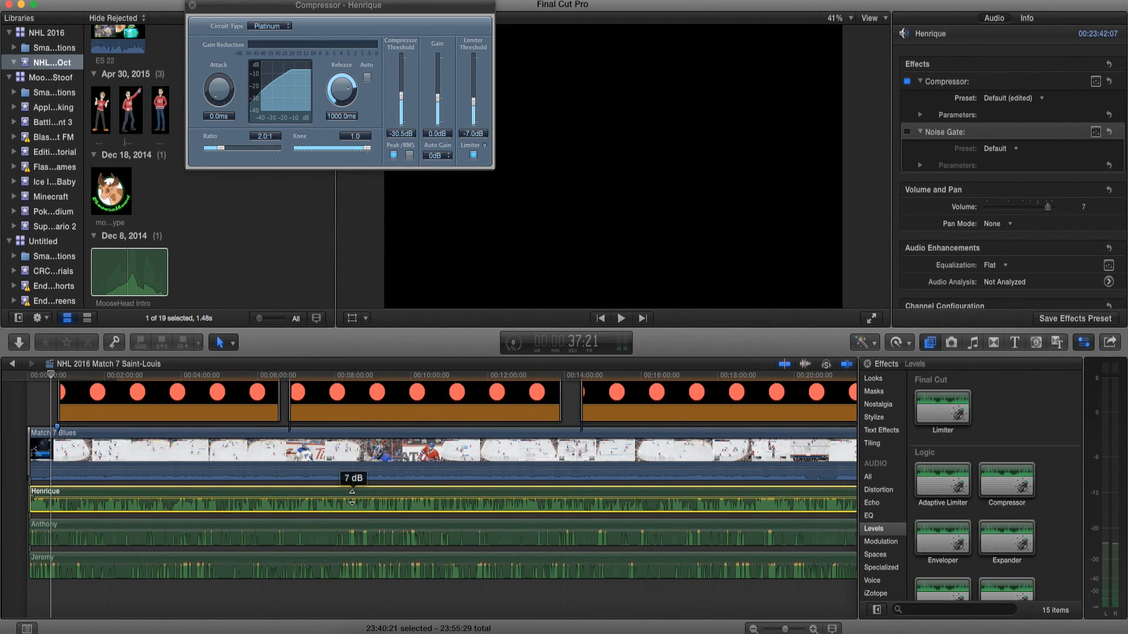
{"action": "left_click_drag", "start_coordinate": [352, 497], "coordinate": [352, 498]}
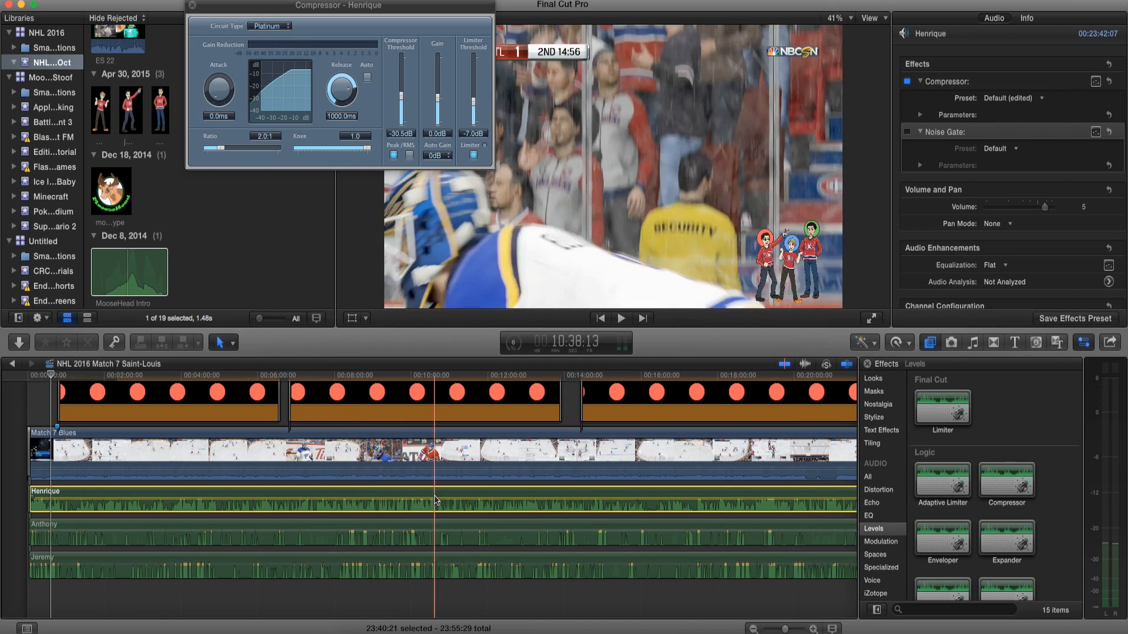
{"action": "left_click", "coordinate": [377, 387]}
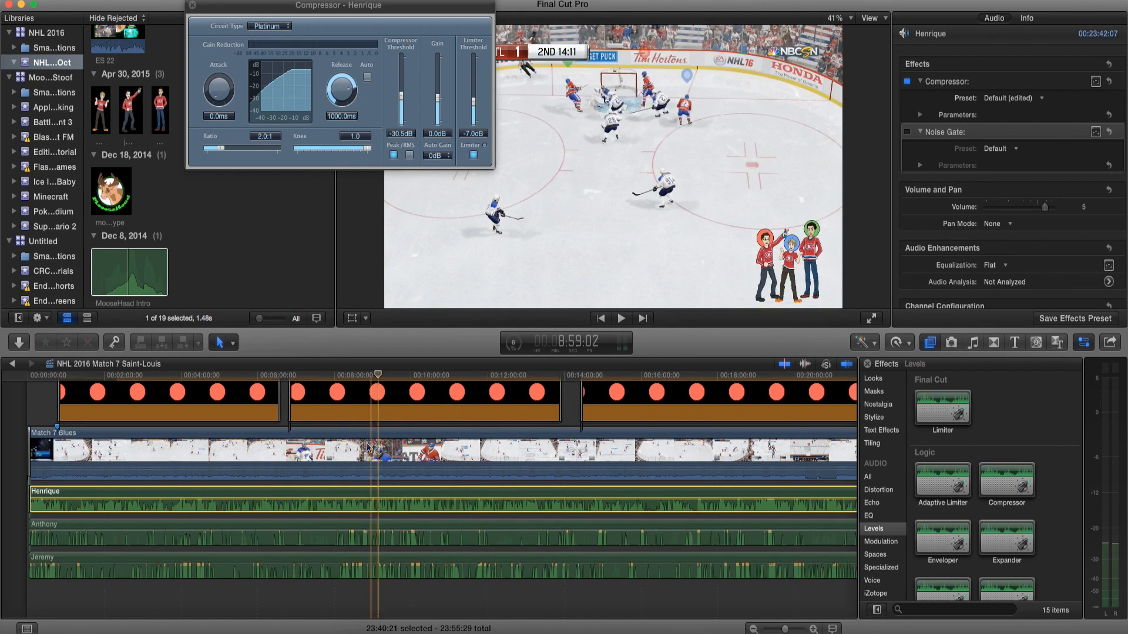
{"action": "left_click", "coordinate": [318, 486]}
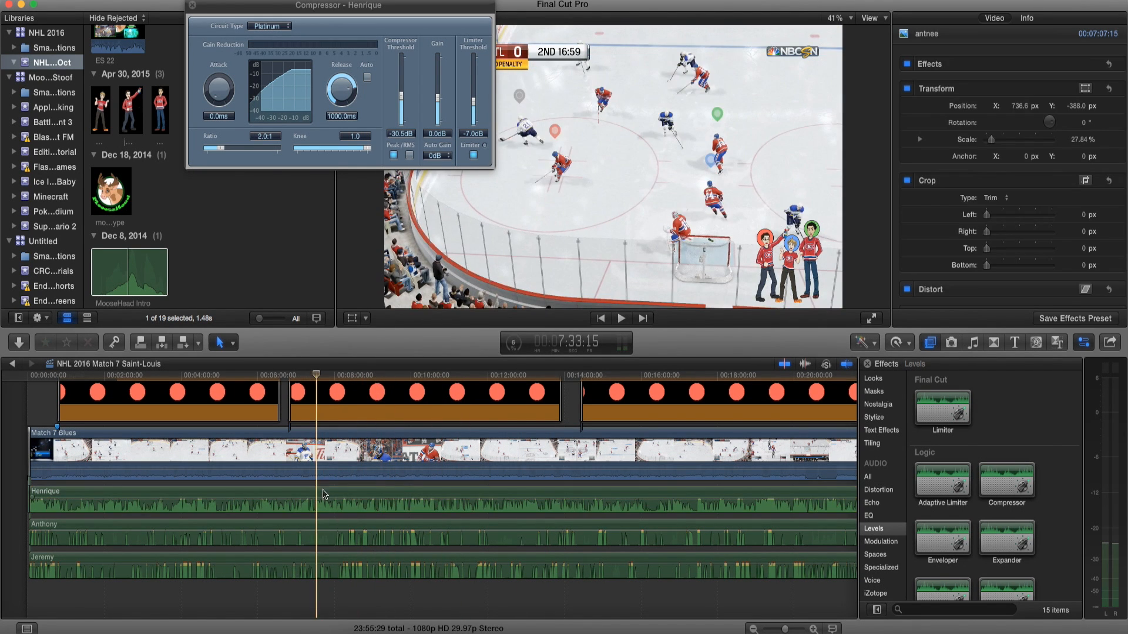
Step: Set the limiter threshold in the uppermost voice track's Compressor to -6.0 dB and close the Compressor settings
{"action": "left_click_drag", "start_coordinate": [473, 106], "coordinate": [475, 100]}
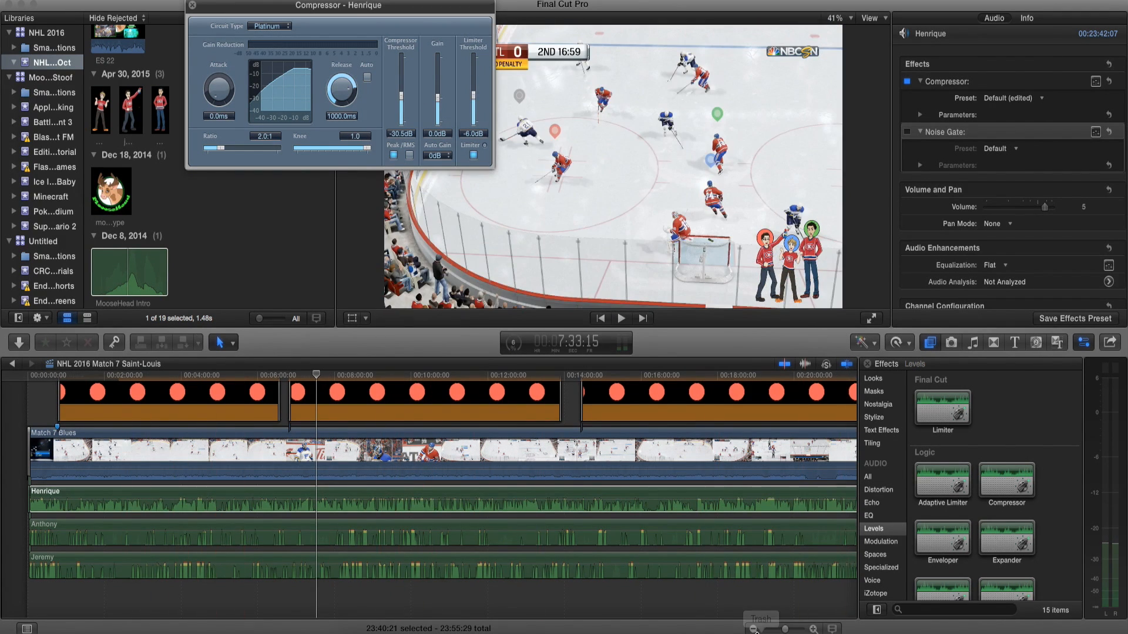
{"action": "left_click", "coordinate": [753, 629]}
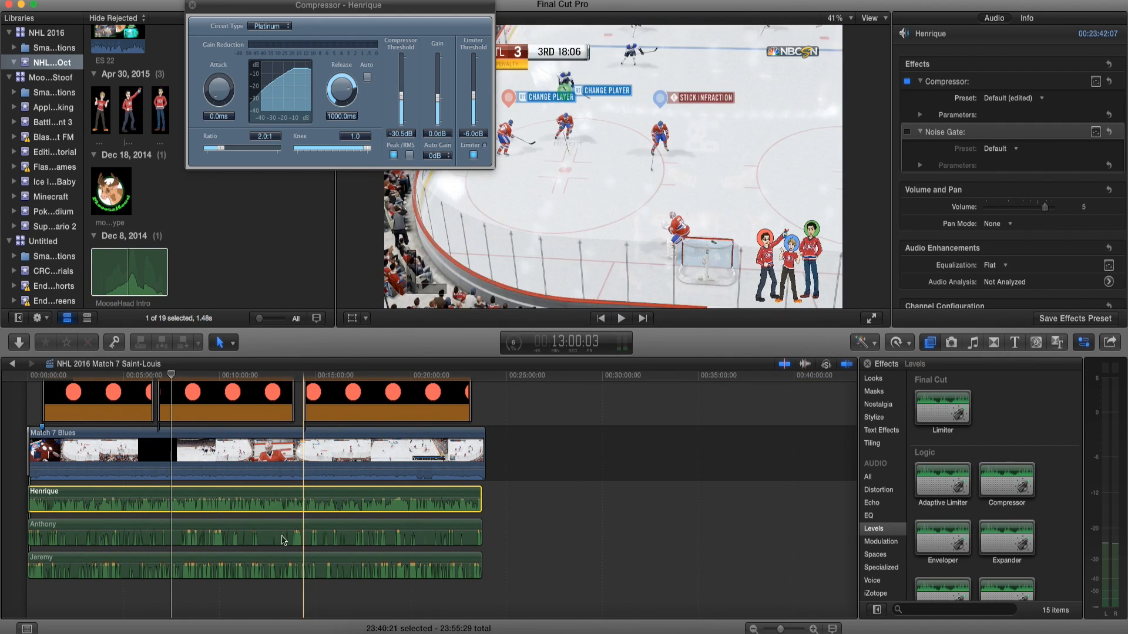
{"action": "key", "text": "super+equal"}
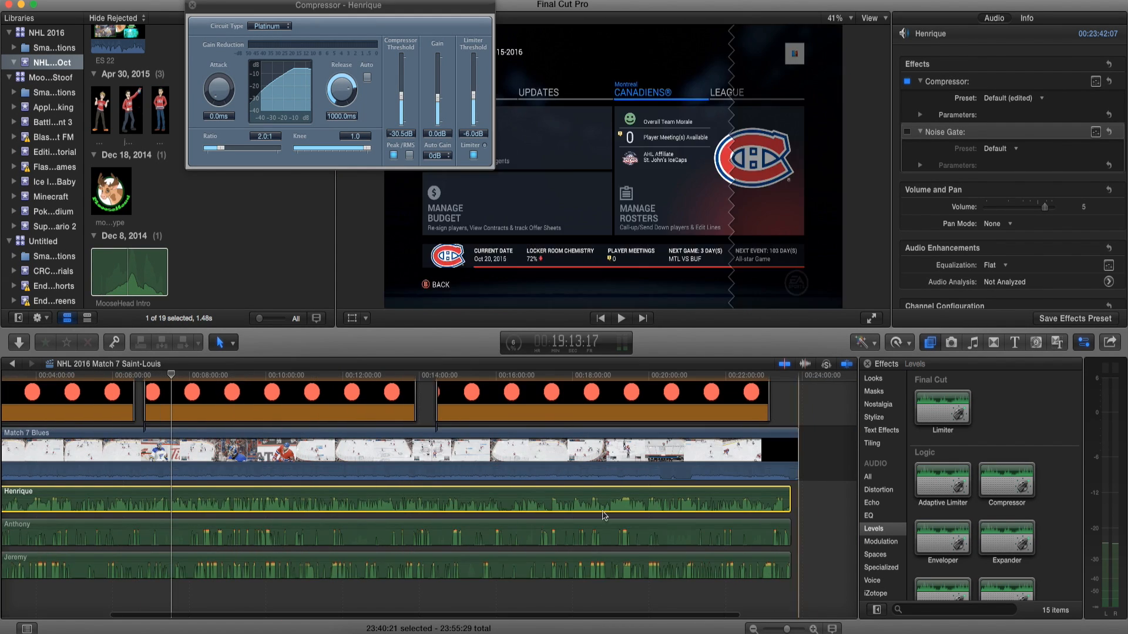
{"action": "scroll", "coordinate": [605, 515], "scroll_direction": "left", "scroll_amount": 5}
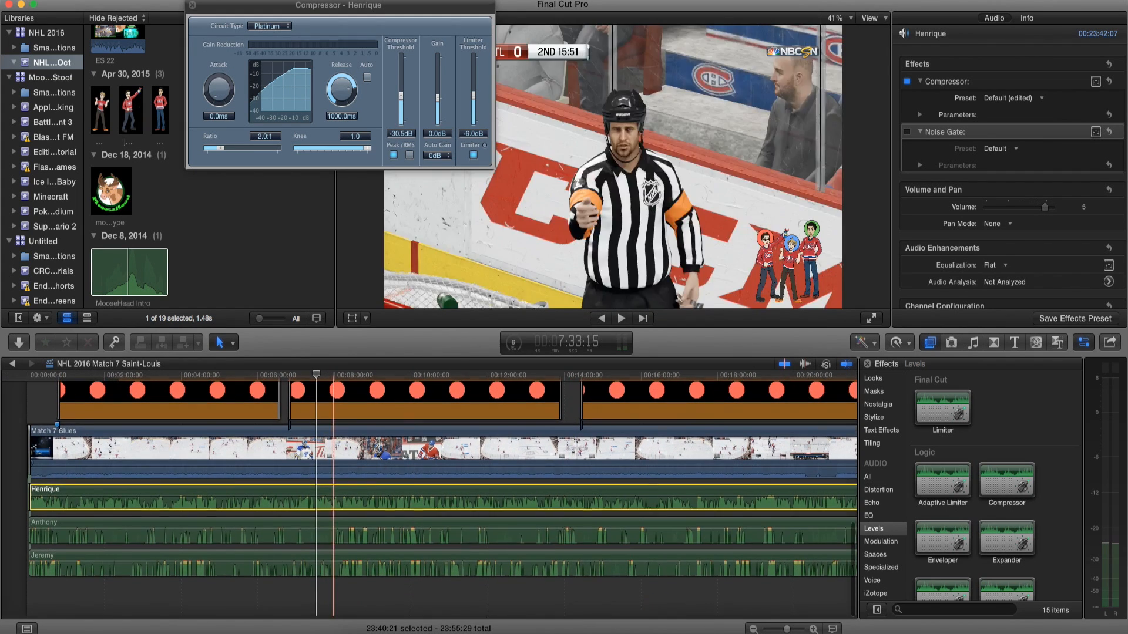
{"action": "left_click", "coordinate": [193, 5]}
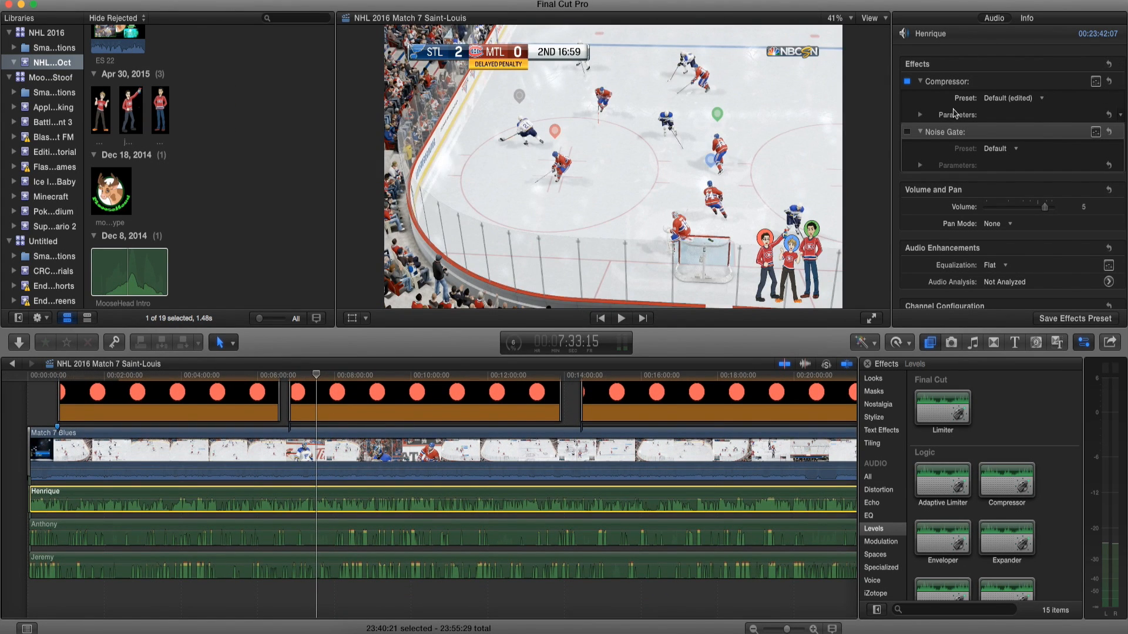
Step: Re-enable the Noise Gate on the uppermost voice track, with its threshold at -40 dB and reduction at -41 dB
{"action": "left_click", "coordinate": [907, 131]}
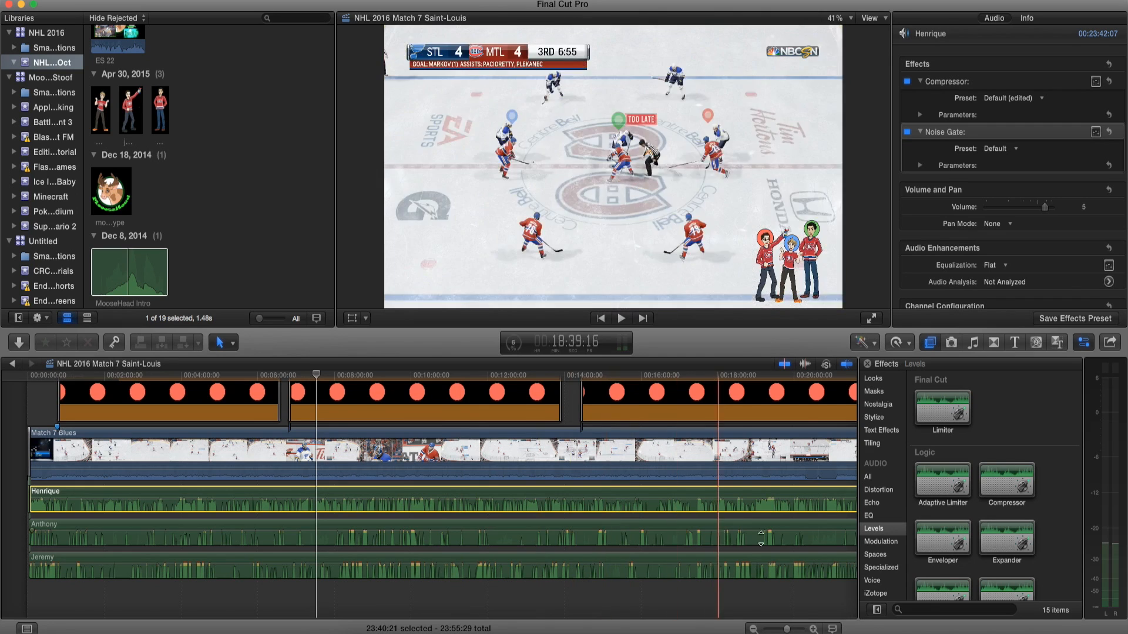
{"action": "left_click", "coordinate": [1095, 132]}
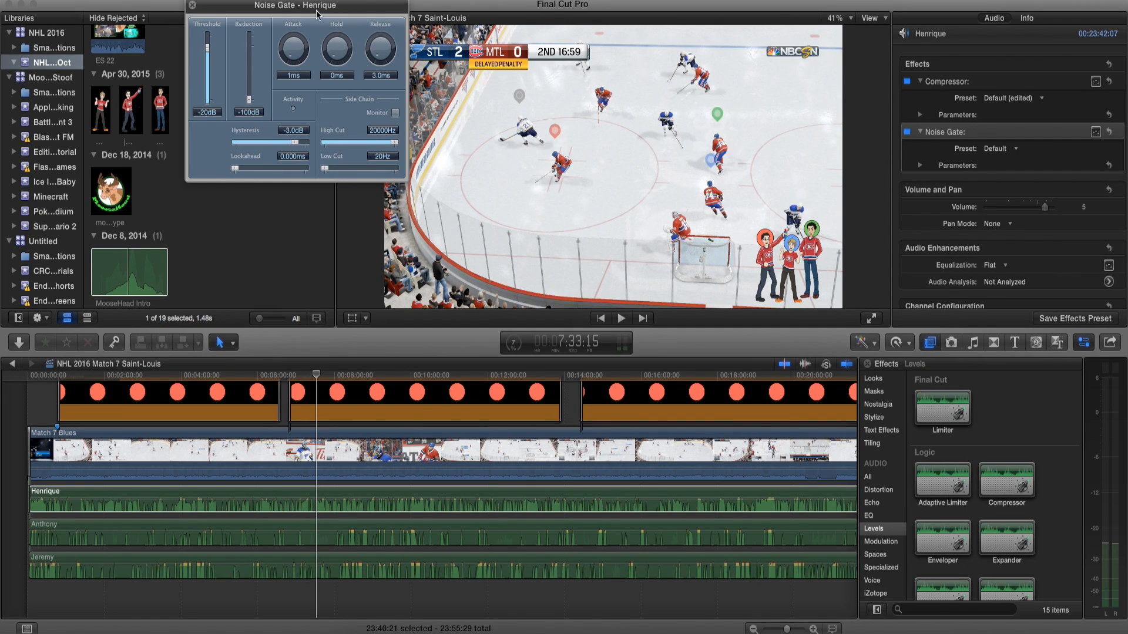
{"action": "left_click_drag", "start_coordinate": [294, 7], "coordinate": [652, 92]}
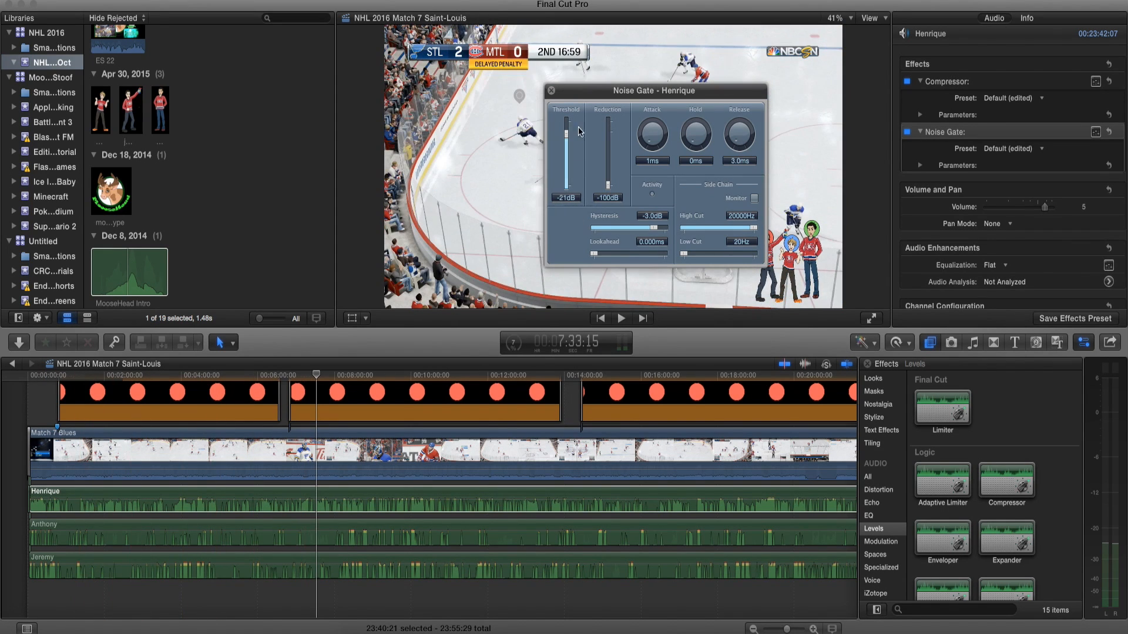
{"action": "left_click_drag", "start_coordinate": [567, 138], "coordinate": [567, 150]}
{"action": "left_click_drag", "start_coordinate": [612, 188], "coordinate": [608, 157]}
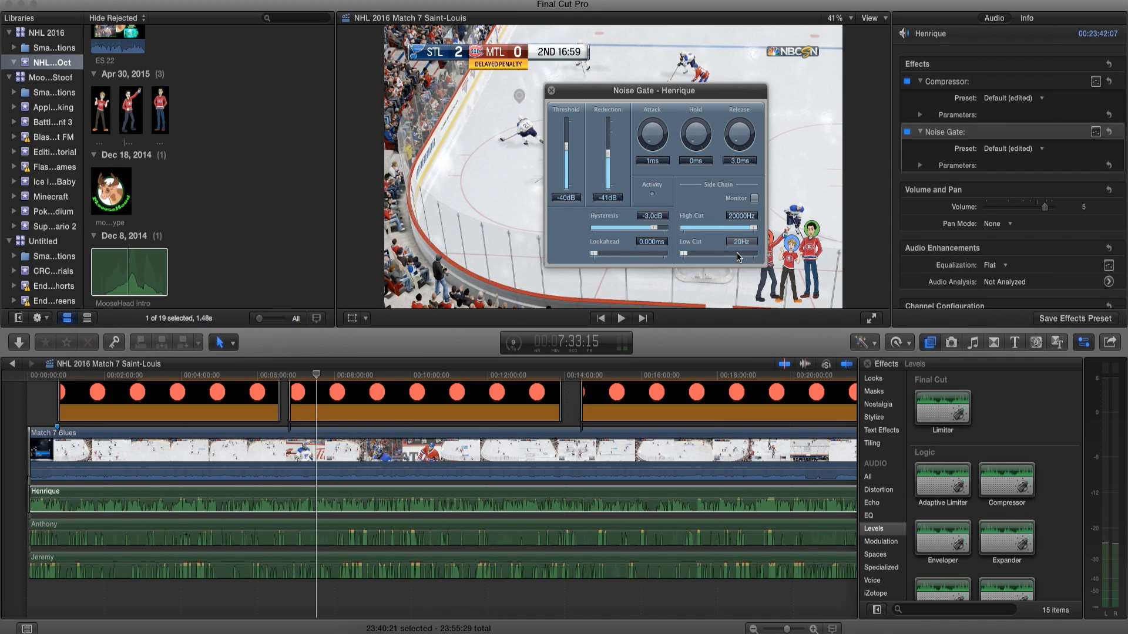
Step: Enable the Noise Gate's side chain monitor, set the low cut to 84 Hz and high cut to 6900 Hz, and close its settings
{"action": "left_click", "coordinate": [754, 199]}
{"action": "left_click_drag", "start_coordinate": [684, 254], "coordinate": [700, 254]}
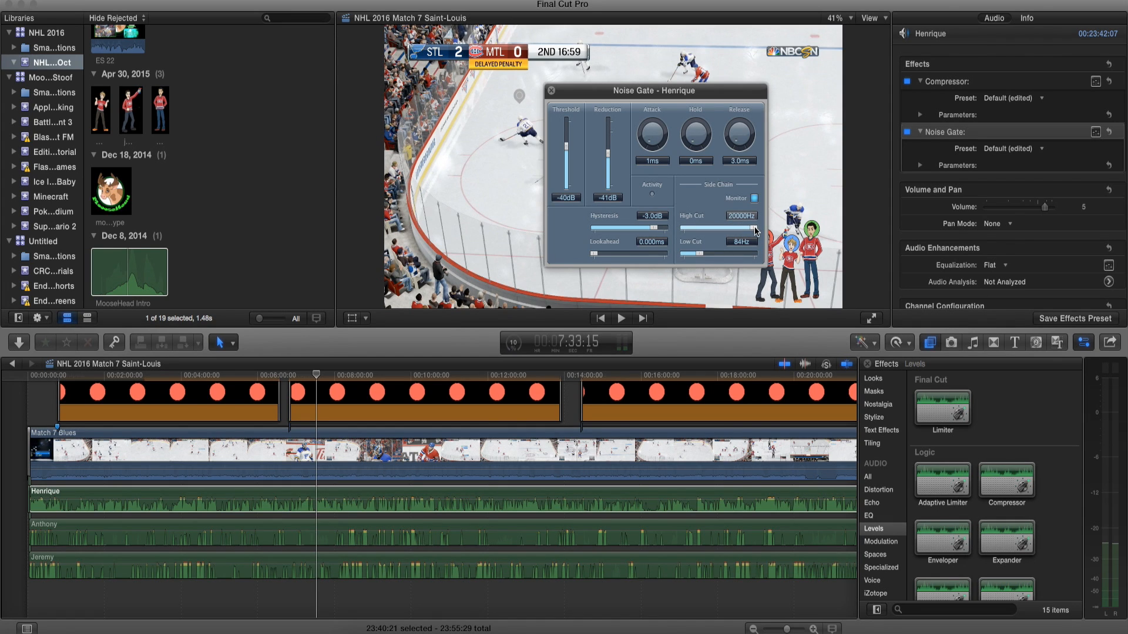
{"action": "left_click_drag", "start_coordinate": [755, 231], "coordinate": [730, 231]}
{"action": "left_click_drag", "start_coordinate": [726, 233], "coordinate": [739, 229]}
{"action": "left_click_drag", "start_coordinate": [740, 231], "coordinate": [737, 231]}
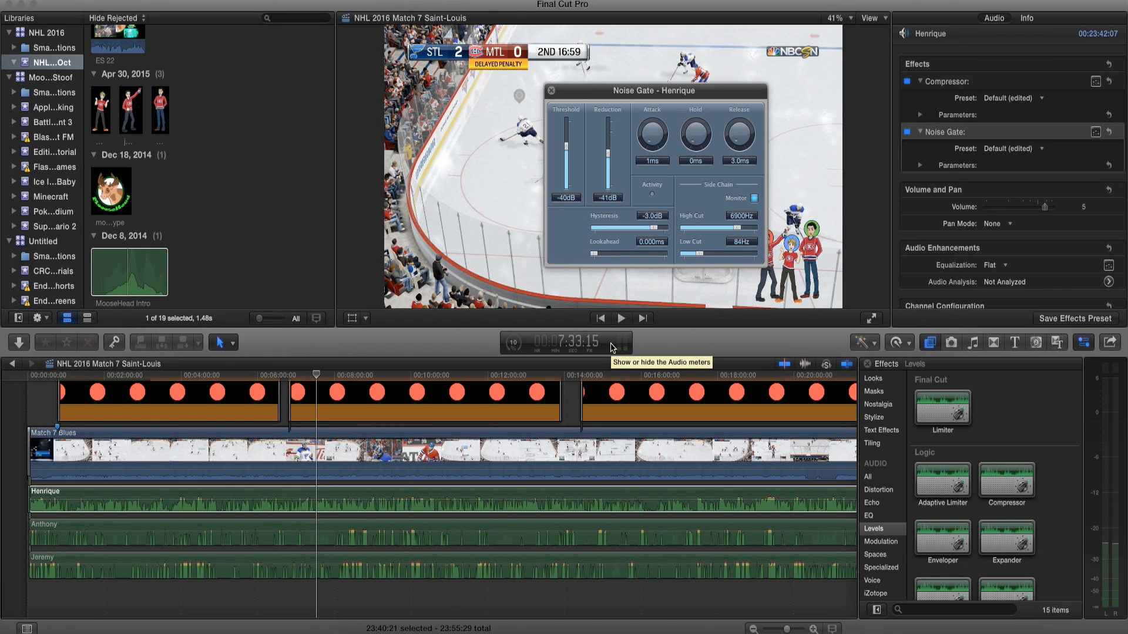
{"action": "left_click", "coordinate": [550, 91]}
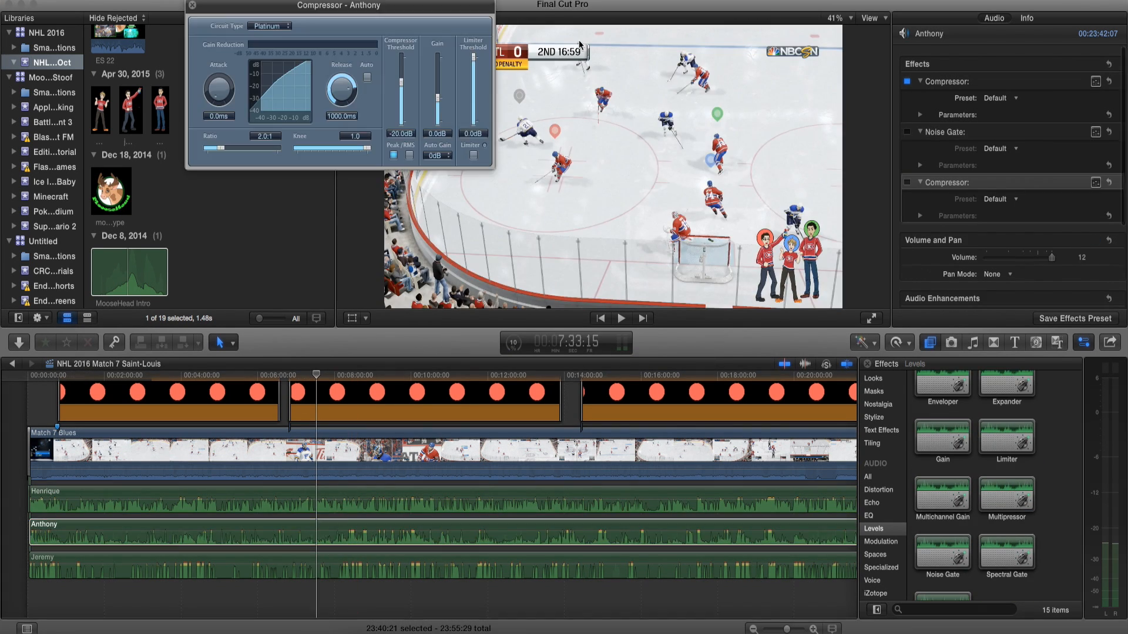
Step: In the middle voice track's Compressor, set the compressor threshold to -29.5 dB, enable the limiter, and adjust the limiter threshold, ratio and attack
{"action": "left_click_drag", "start_coordinate": [473, 57], "coordinate": [474, 120]}
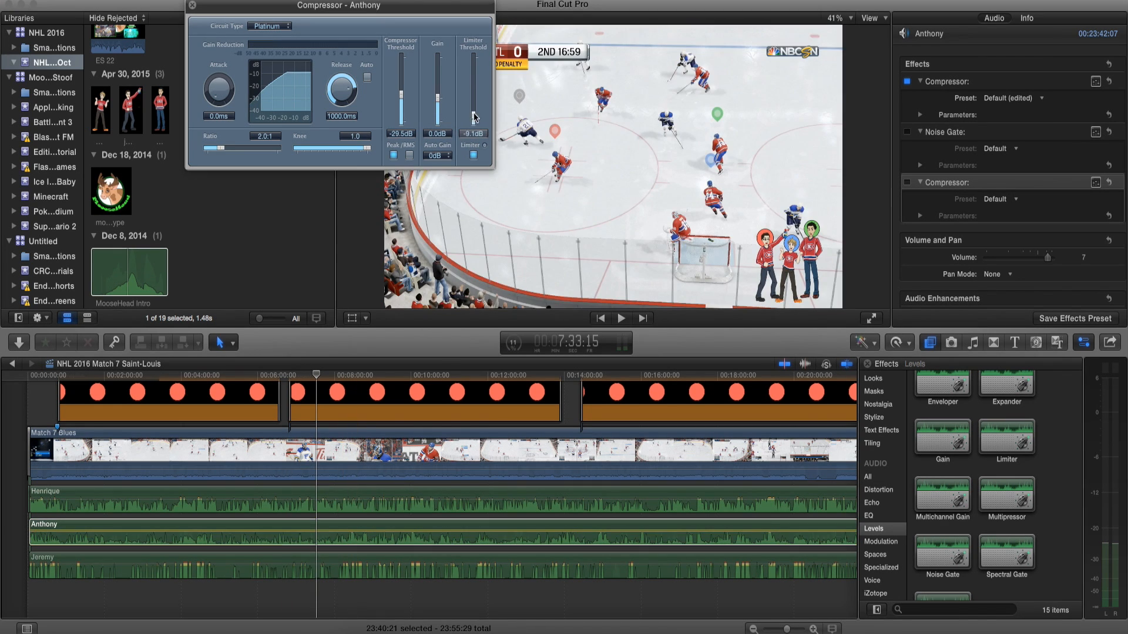
{"action": "left_click_drag", "start_coordinate": [473, 120], "coordinate": [474, 97]}
{"action": "left_click_drag", "start_coordinate": [221, 148], "coordinate": [224, 148]}
{"action": "left_click_drag", "start_coordinate": [220, 89], "coordinate": [220, 84]}
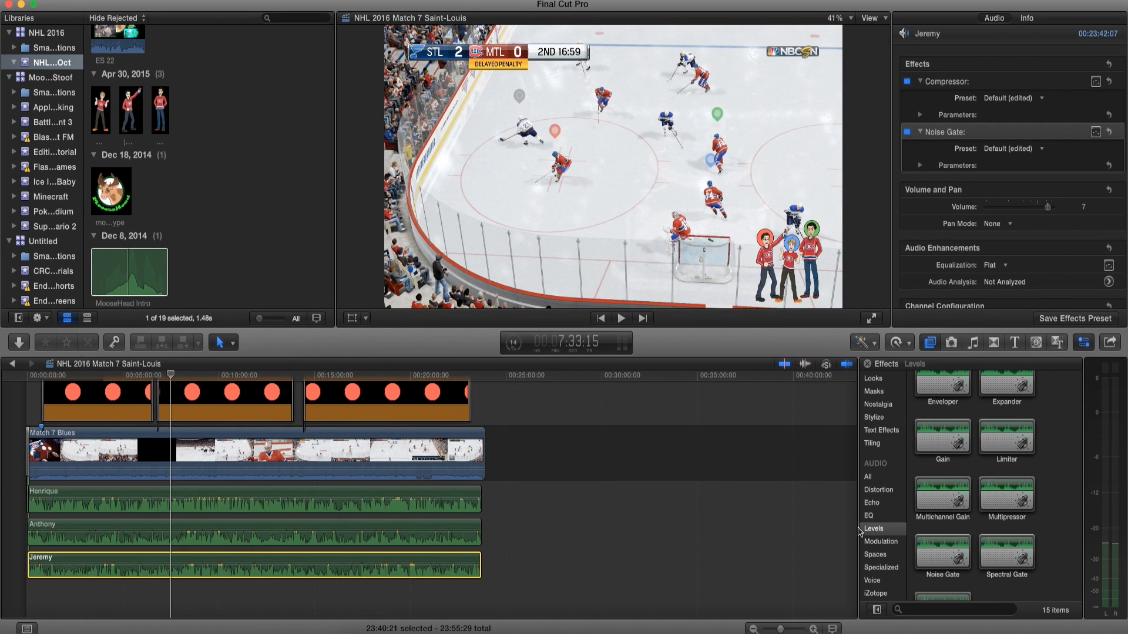
Step: Hide the effects browser and place the playhead at the end of the last character overlay, at about 23:09
{"action": "left_click", "coordinate": [867, 365]}
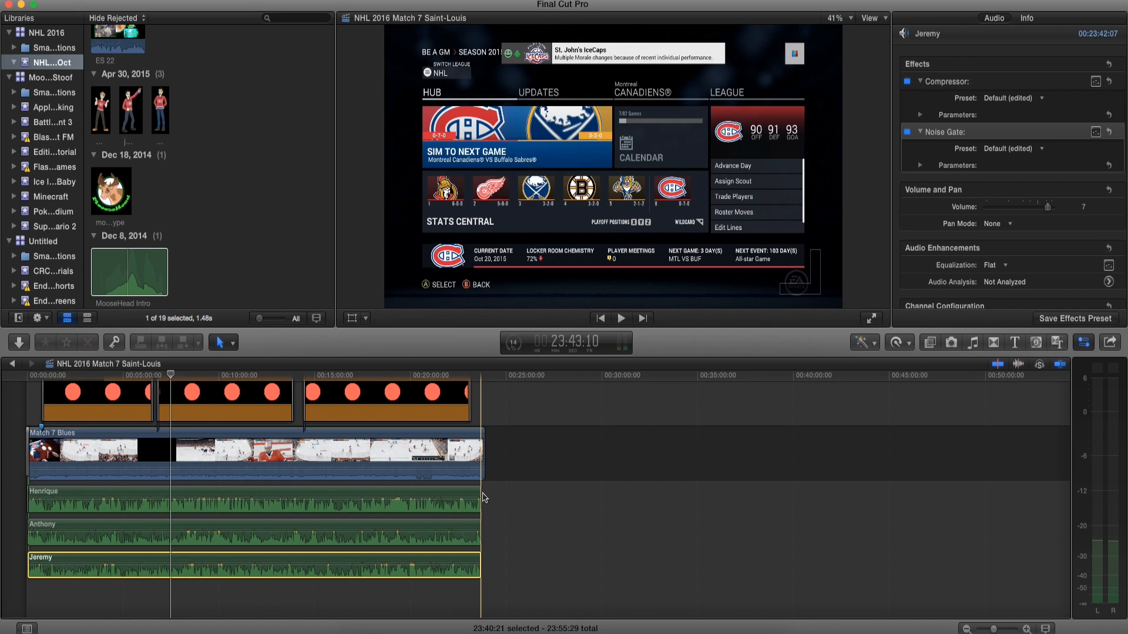
{"action": "scroll", "coordinate": [479, 466], "scroll_direction": "up", "scroll_amount": 3}
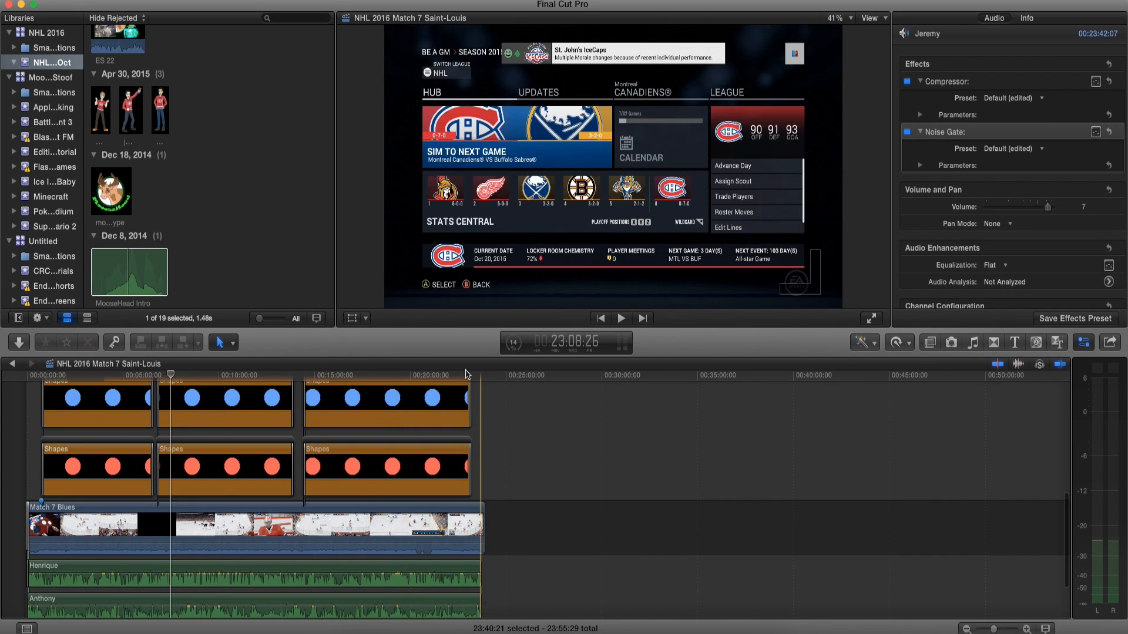
{"action": "scroll", "coordinate": [476, 464], "scroll_direction": "down", "scroll_amount": 3}
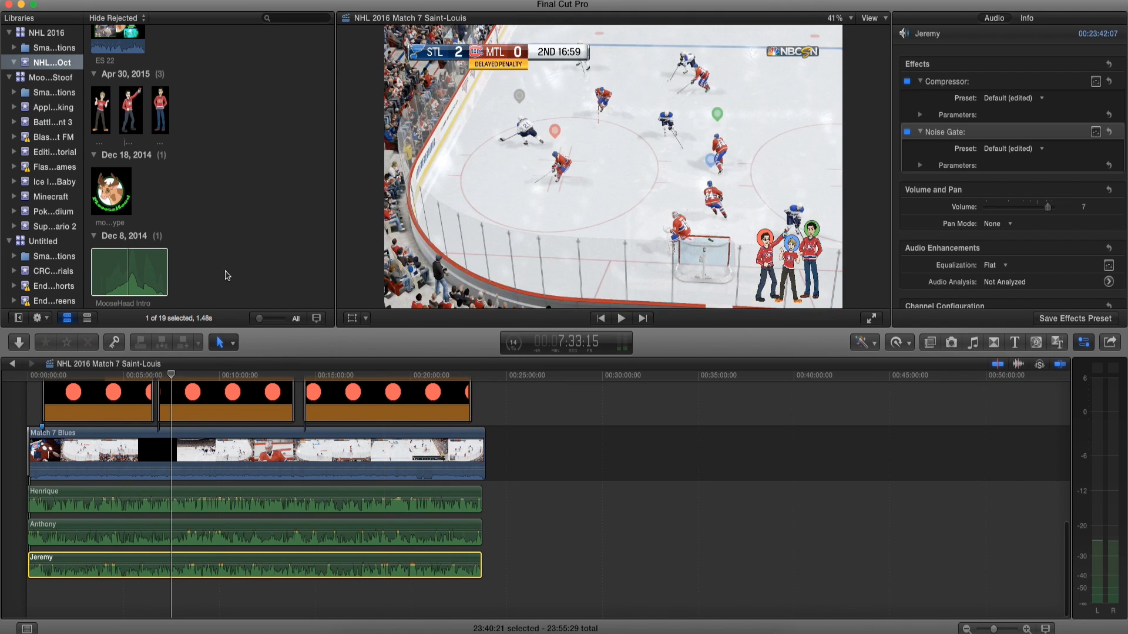
{"action": "scroll", "coordinate": [223, 206], "scroll_direction": "up", "scroll_amount": 5}
{"action": "scroll", "coordinate": [179, 201], "scroll_direction": "up", "scroll_amount": 3}
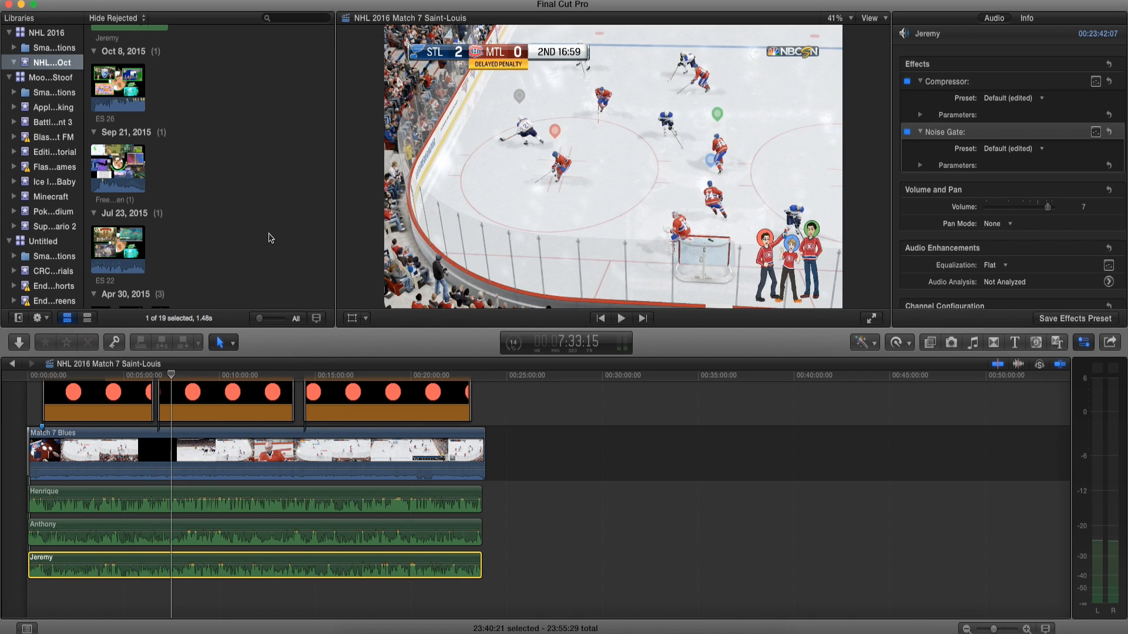
{"action": "left_click", "coordinate": [472, 375]}
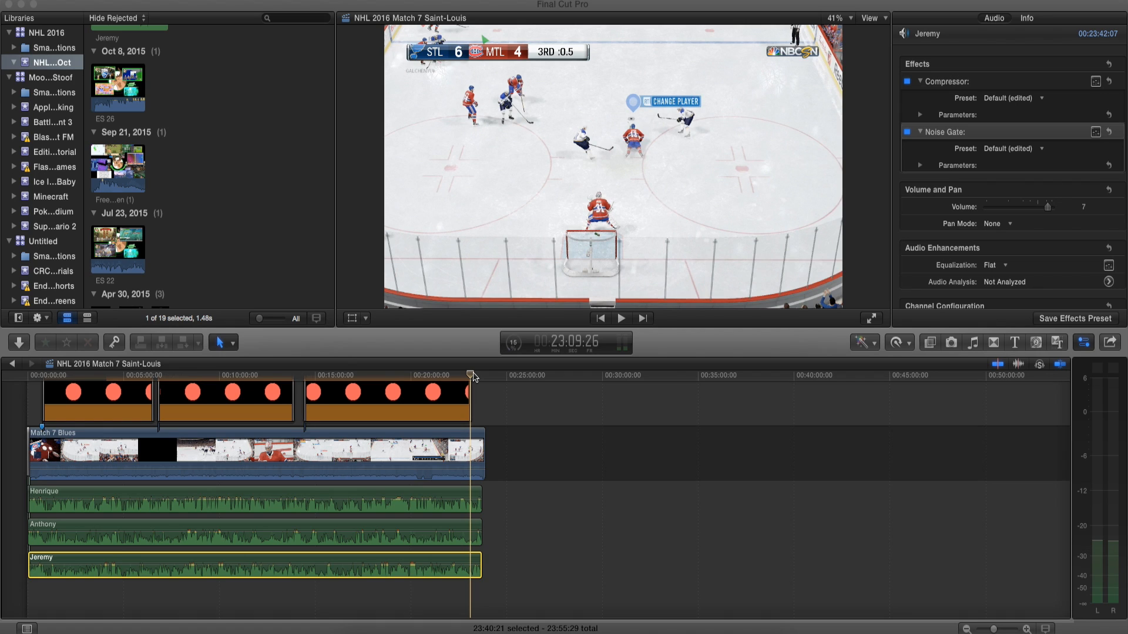